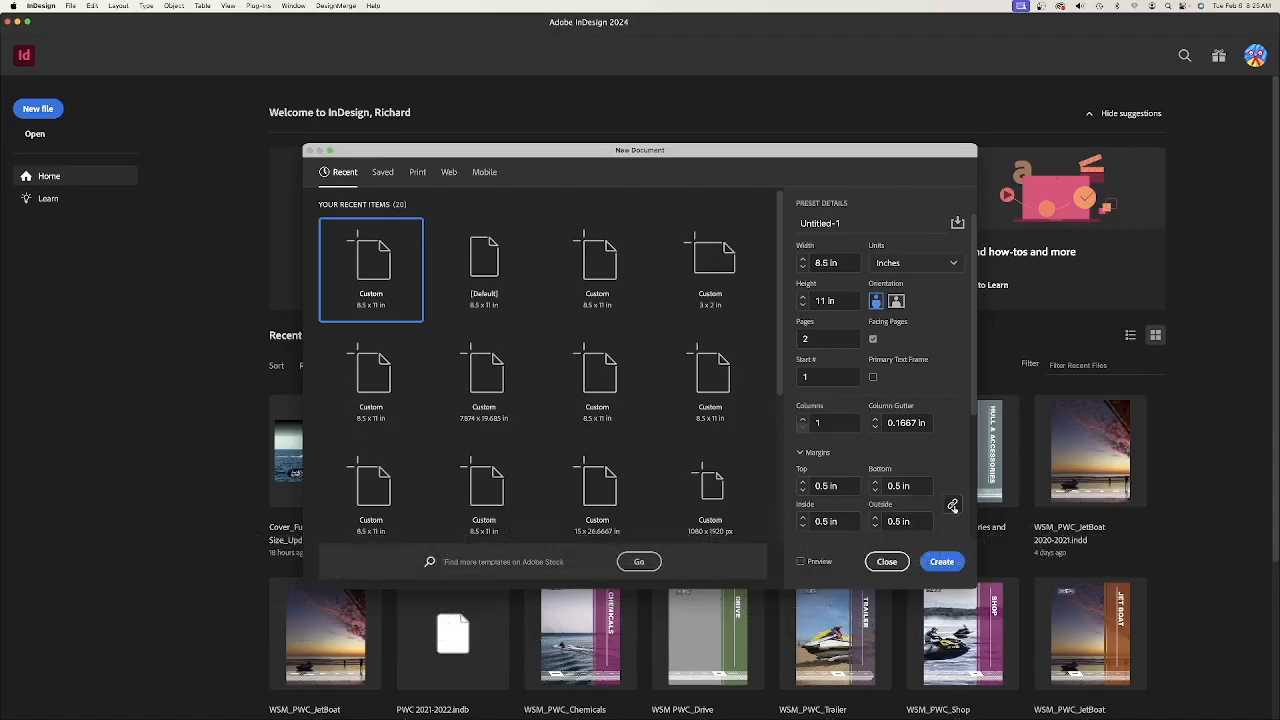
- Set all page margins to 0.25 in and create the 8.5 x 11 in facing-pages document named SettingUpAGrid
click(802, 491)
click(802, 491)
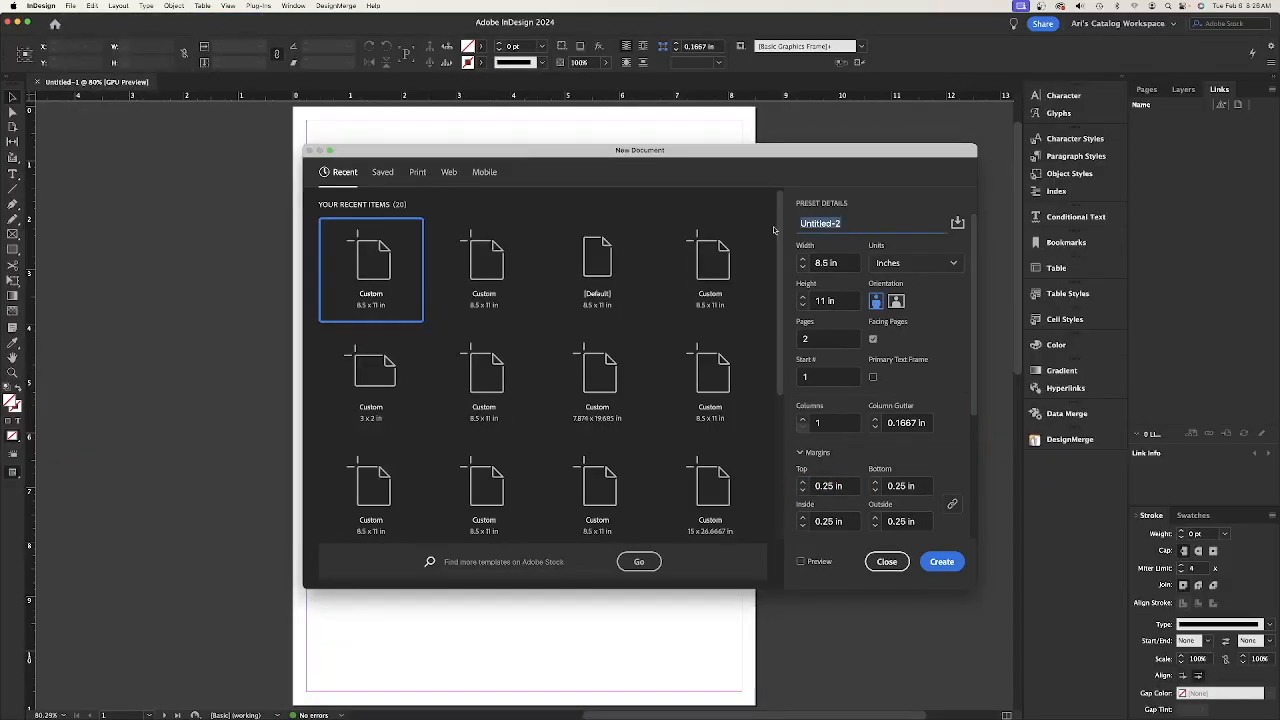
text(SettingUpAGrid)
click(946, 562)
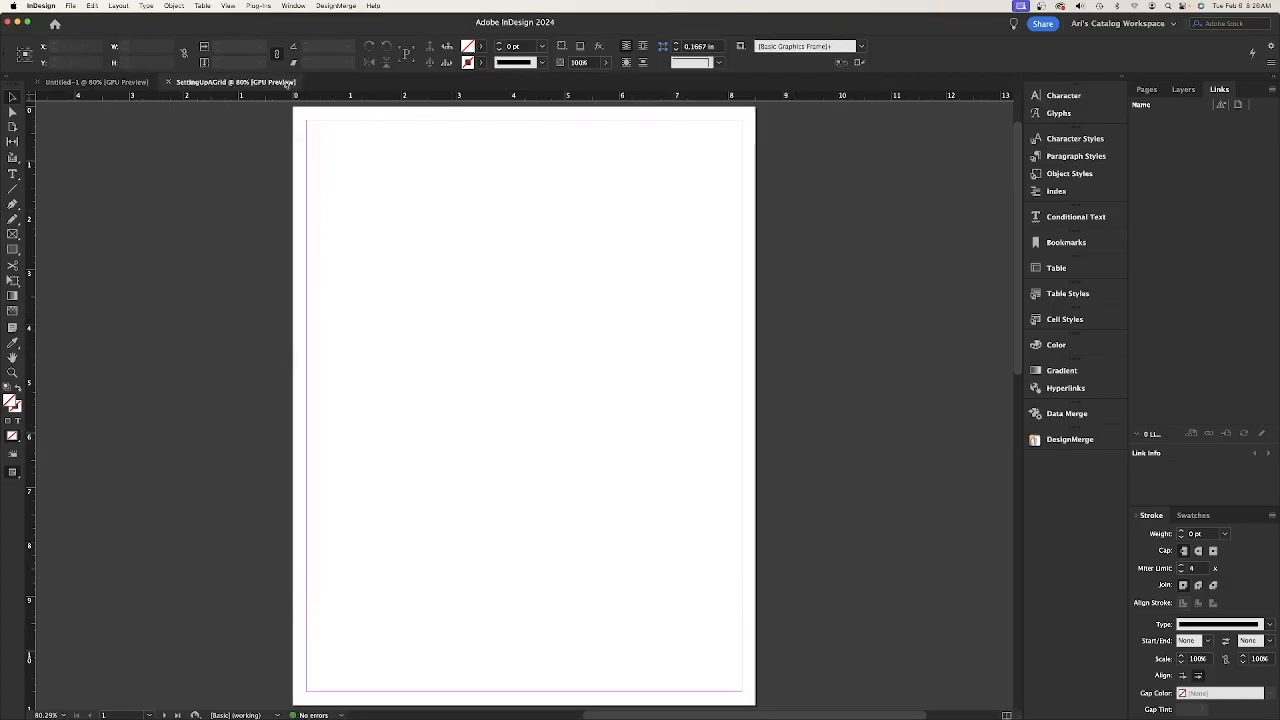
scroll(488, 283, down, 10)
scroll(488, 283, up, 10)
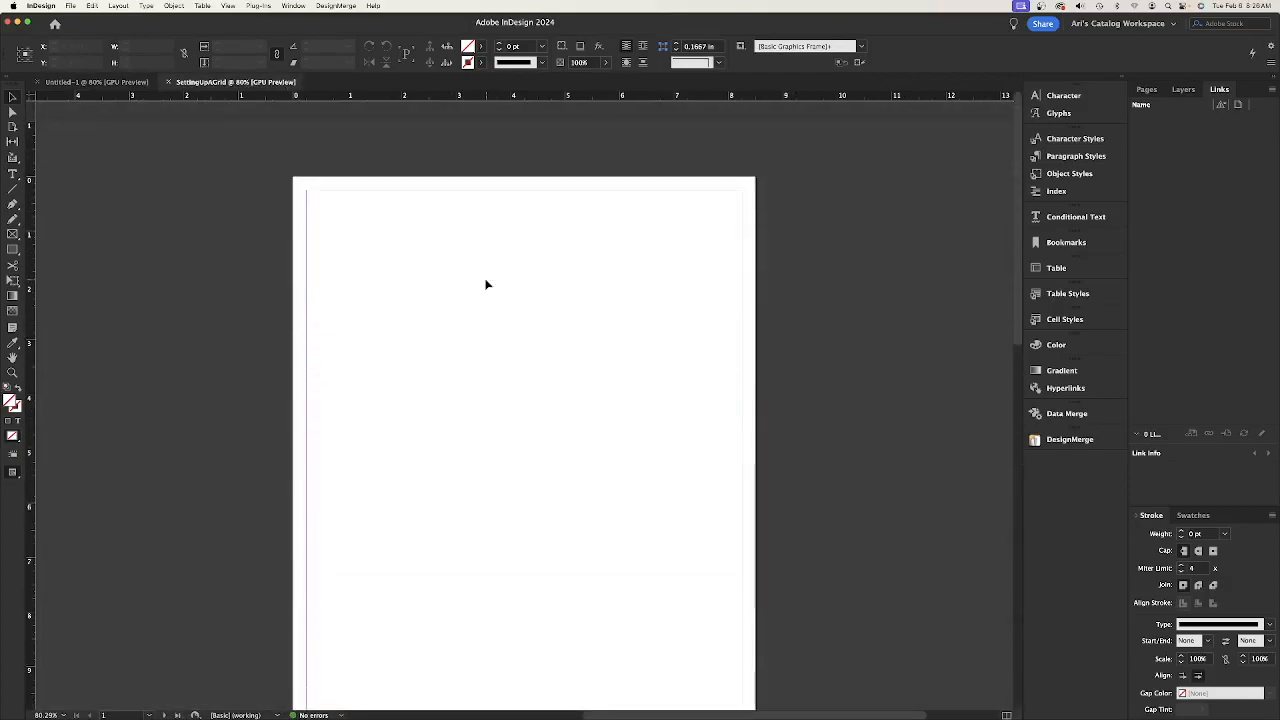
scroll(487, 285, down, 6)
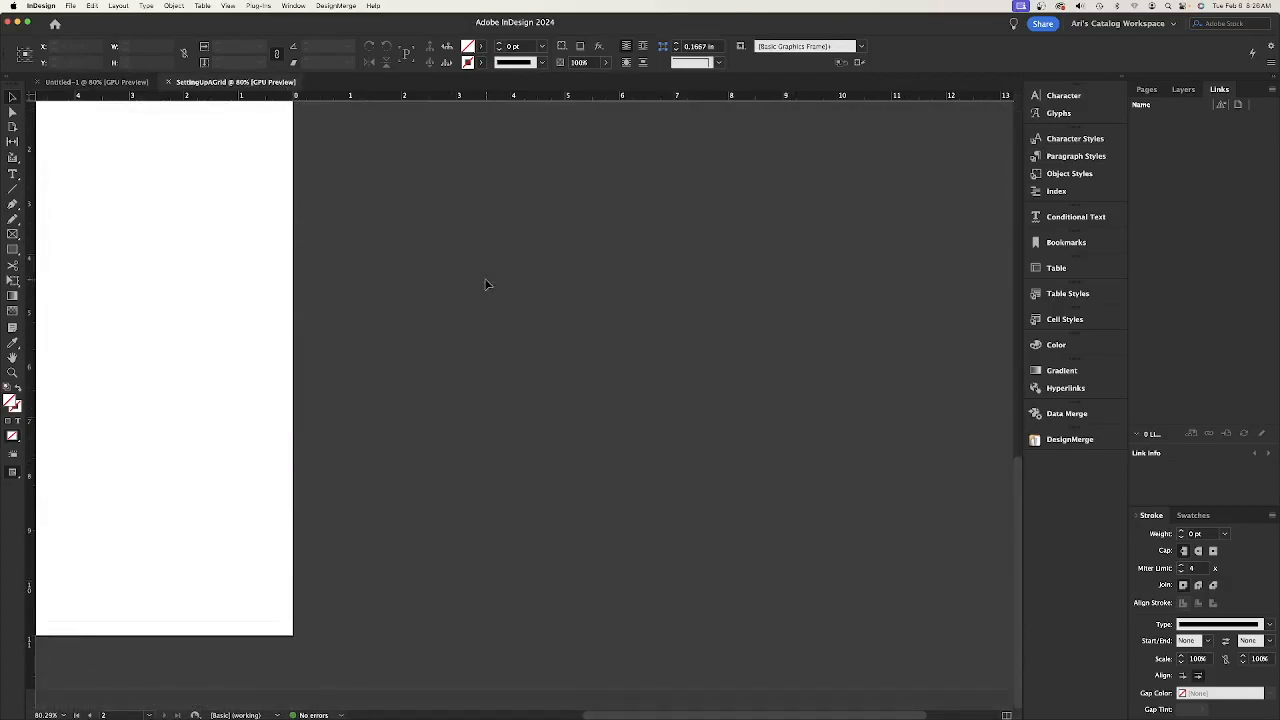
scroll(490, 290, up, 3)
scroll(663, 634, up, 5)
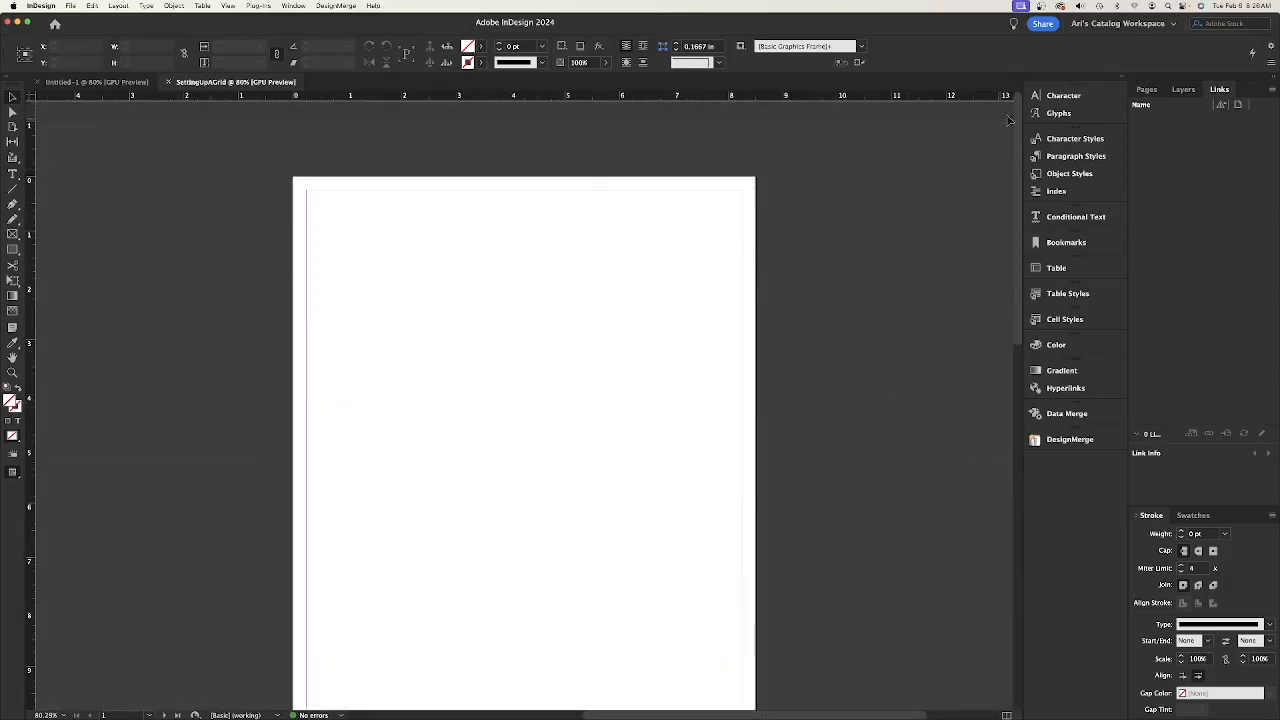
- Open the A-Parent spread for editing with both of its pages in view
click(1146, 90)
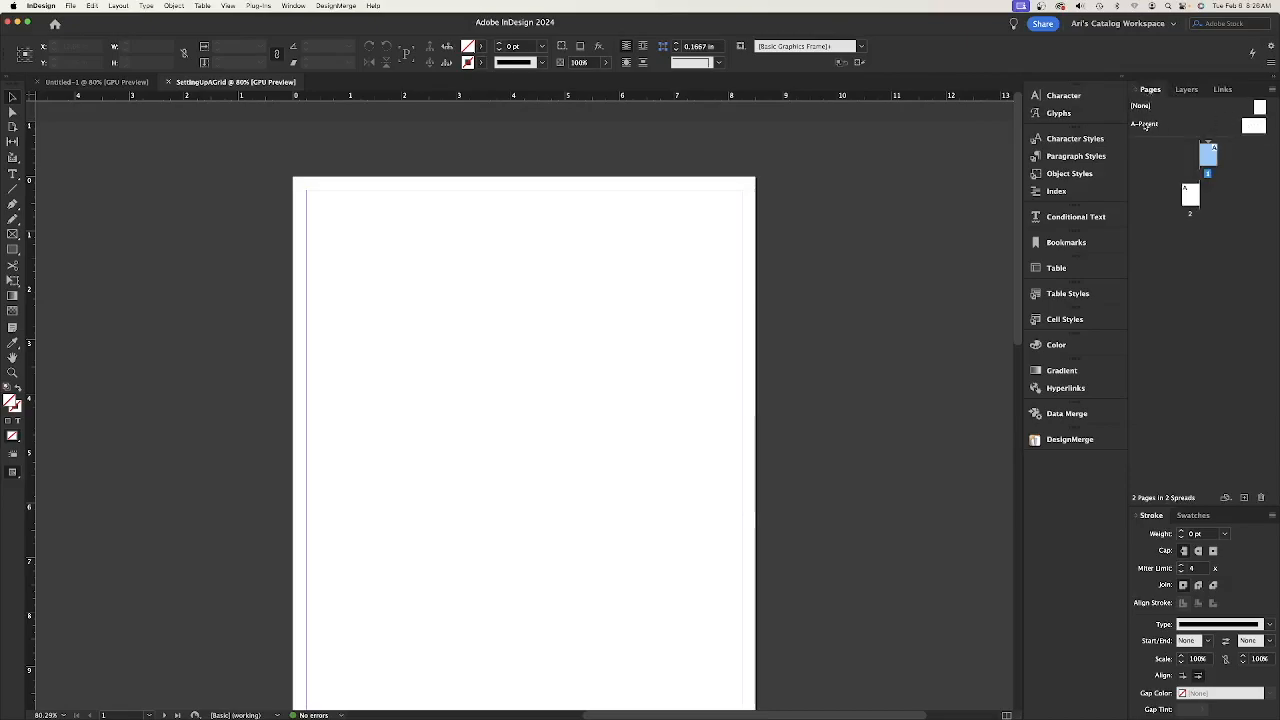
click(1250, 128)
double_click(1252, 129)
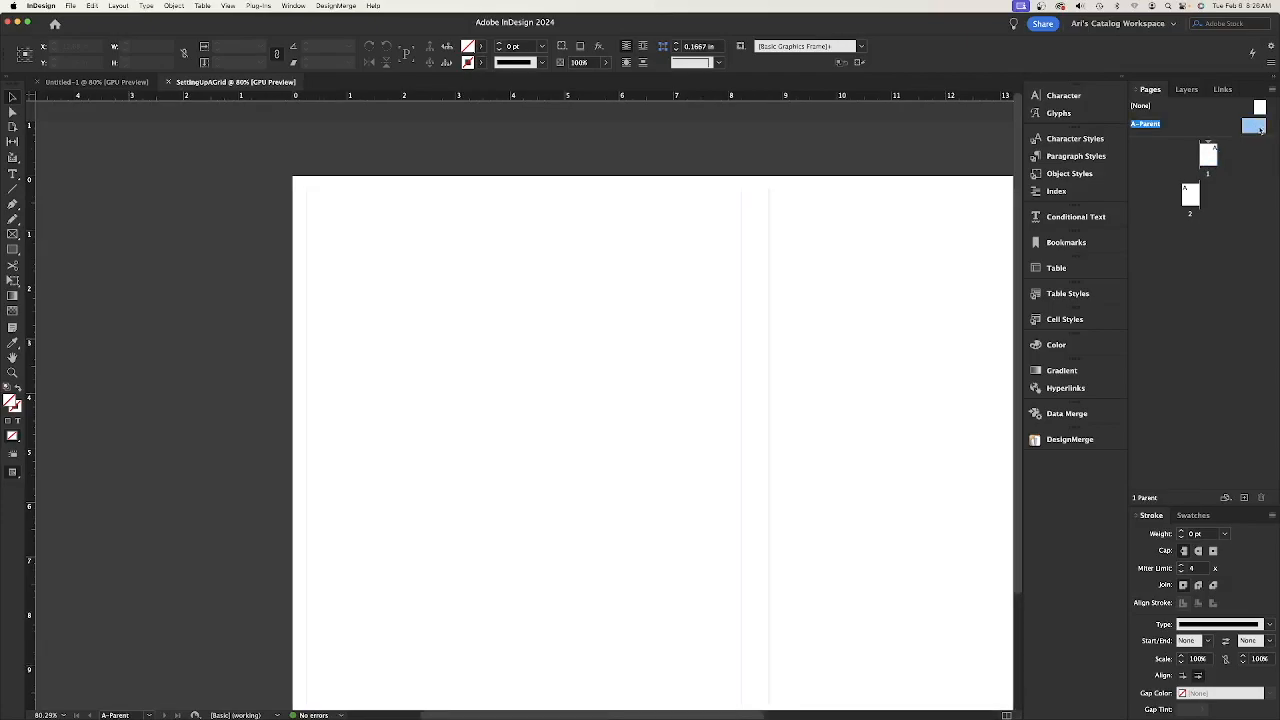
drag(809, 411, 589, 343)
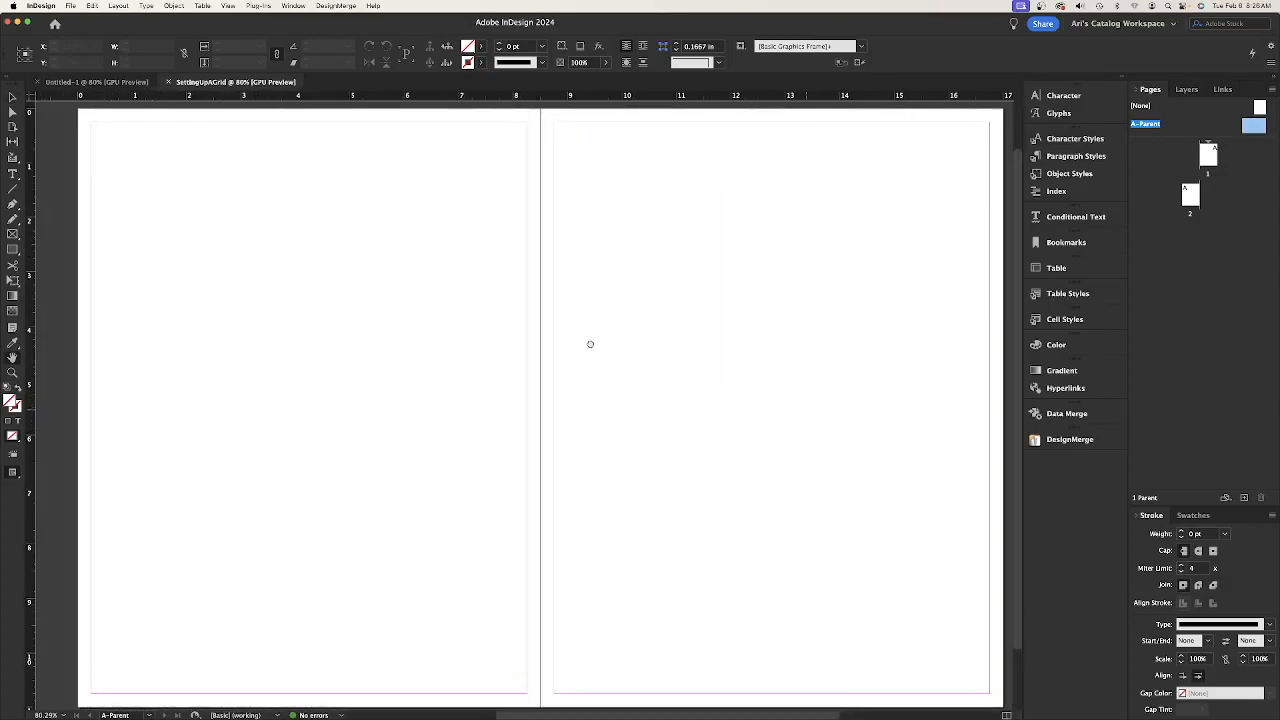
- Show the baseline grid on the A-Parent spread
click(226, 6)
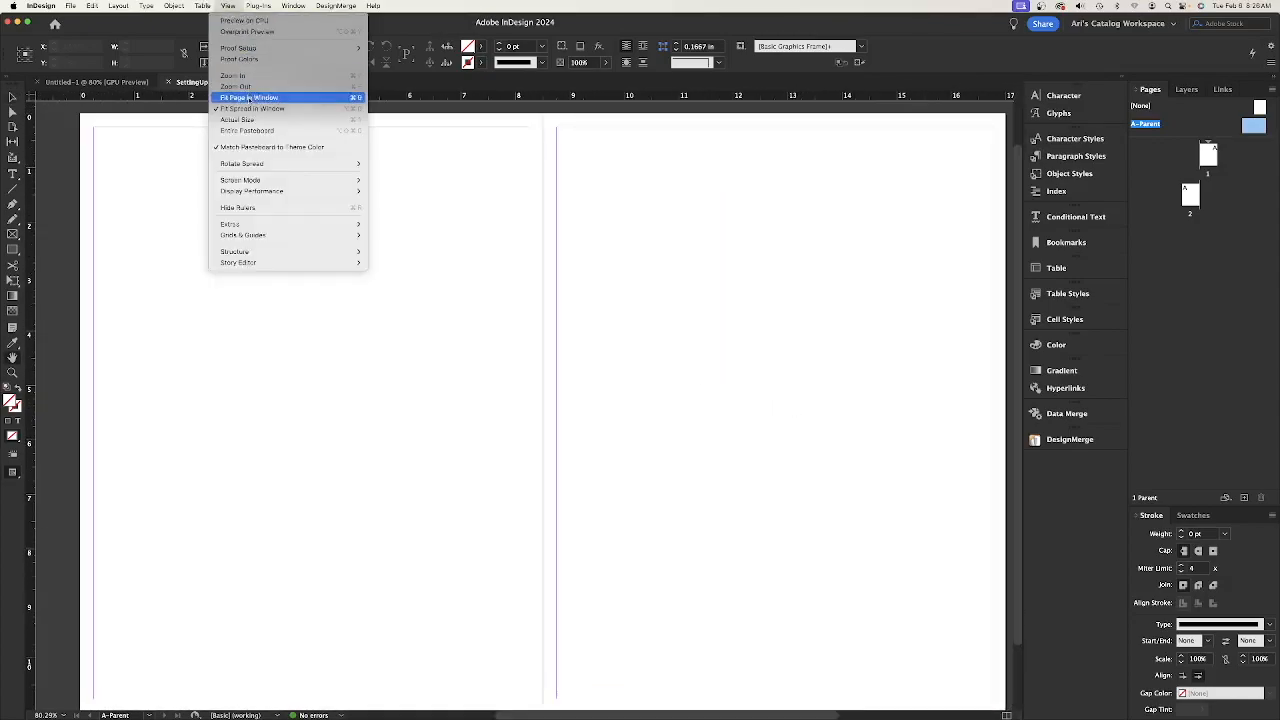
mouse_move(300, 235)
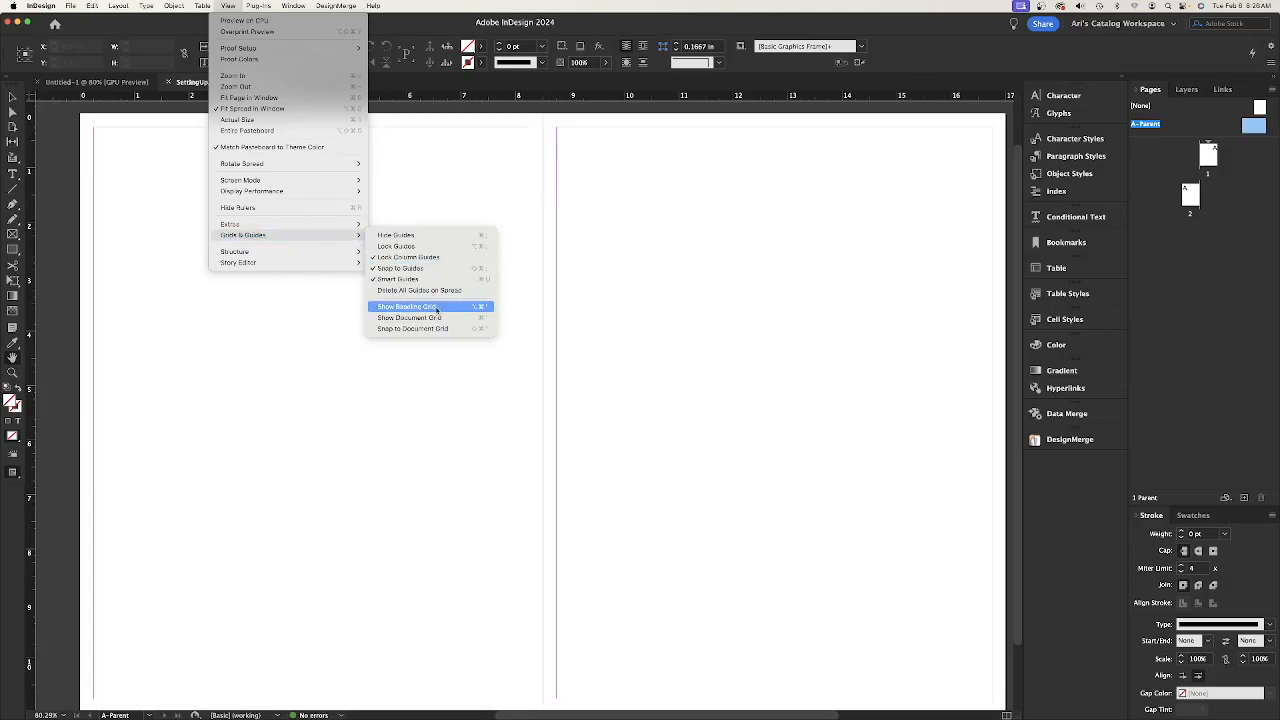
click(436, 311)
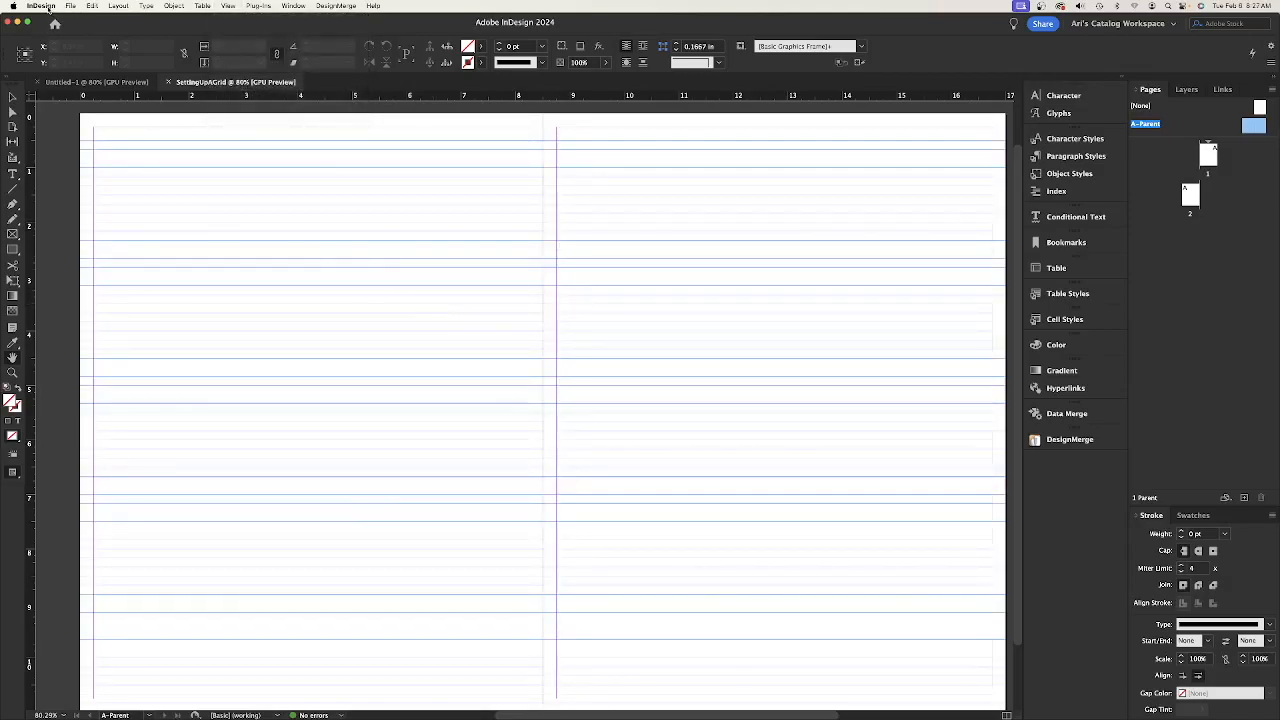
- Configure the baseline grid preferences to start at 0.25 in, increment every 14 pt and use a 50% view threshold
click(47, 8)
mouse_move(100, 42)
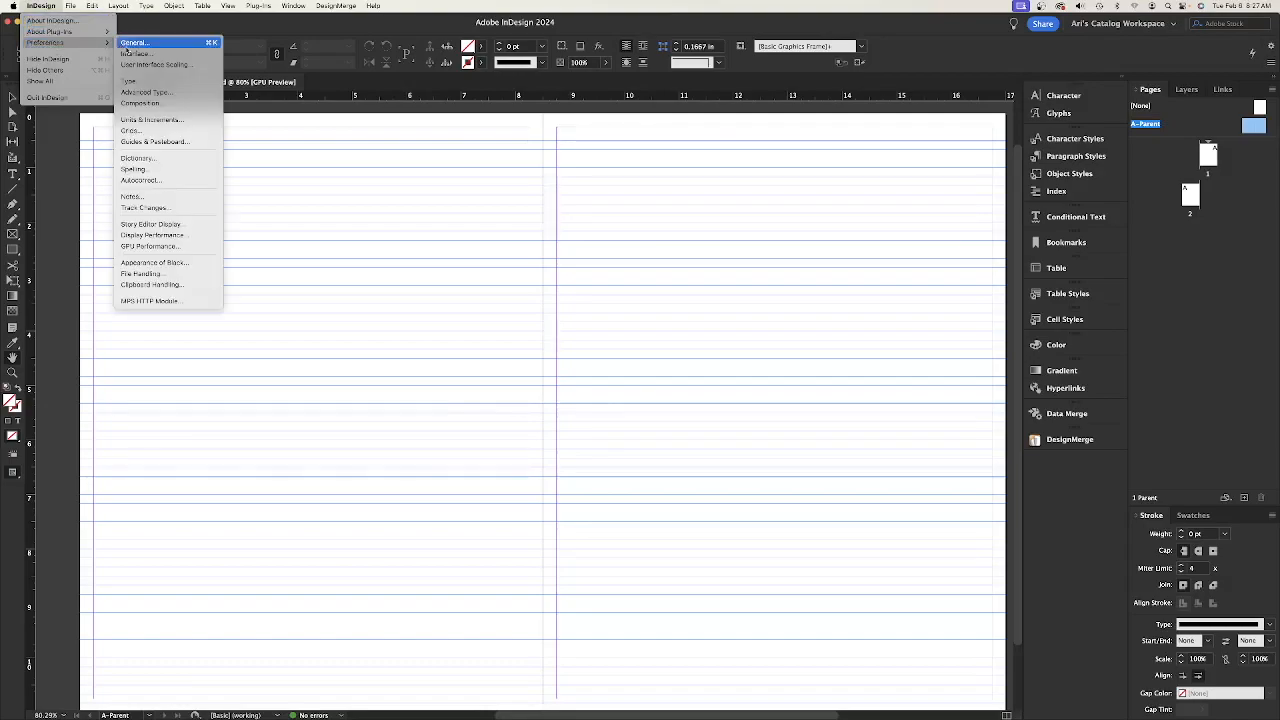
click(184, 130)
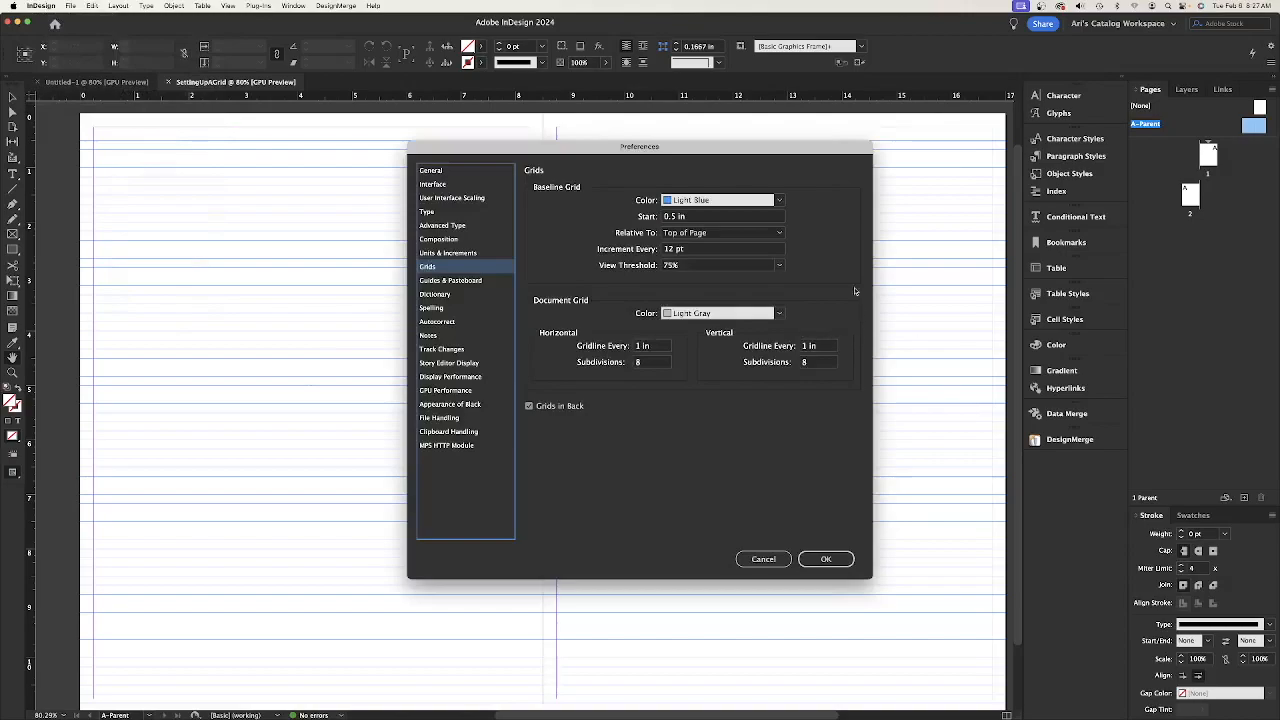
click(677, 218)
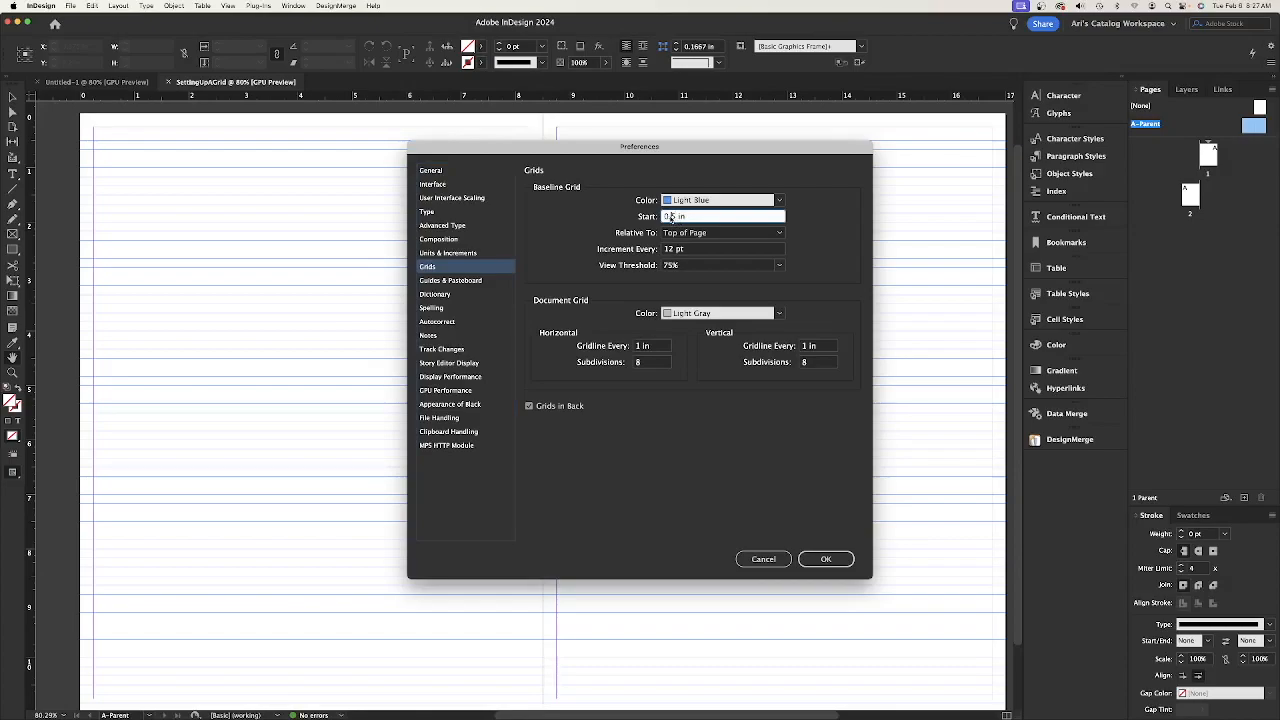
click(671, 218)
text(2)
click(687, 249)
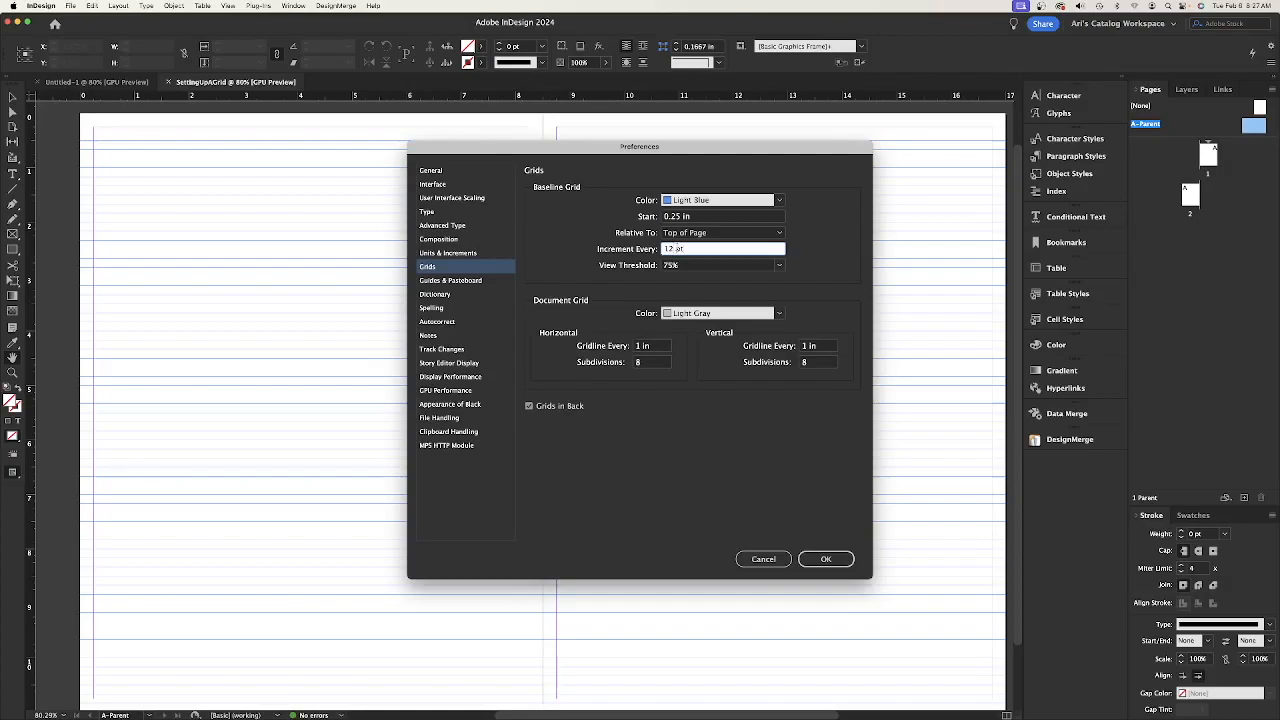
key(BackSpace)
text(4)
click(780, 266)
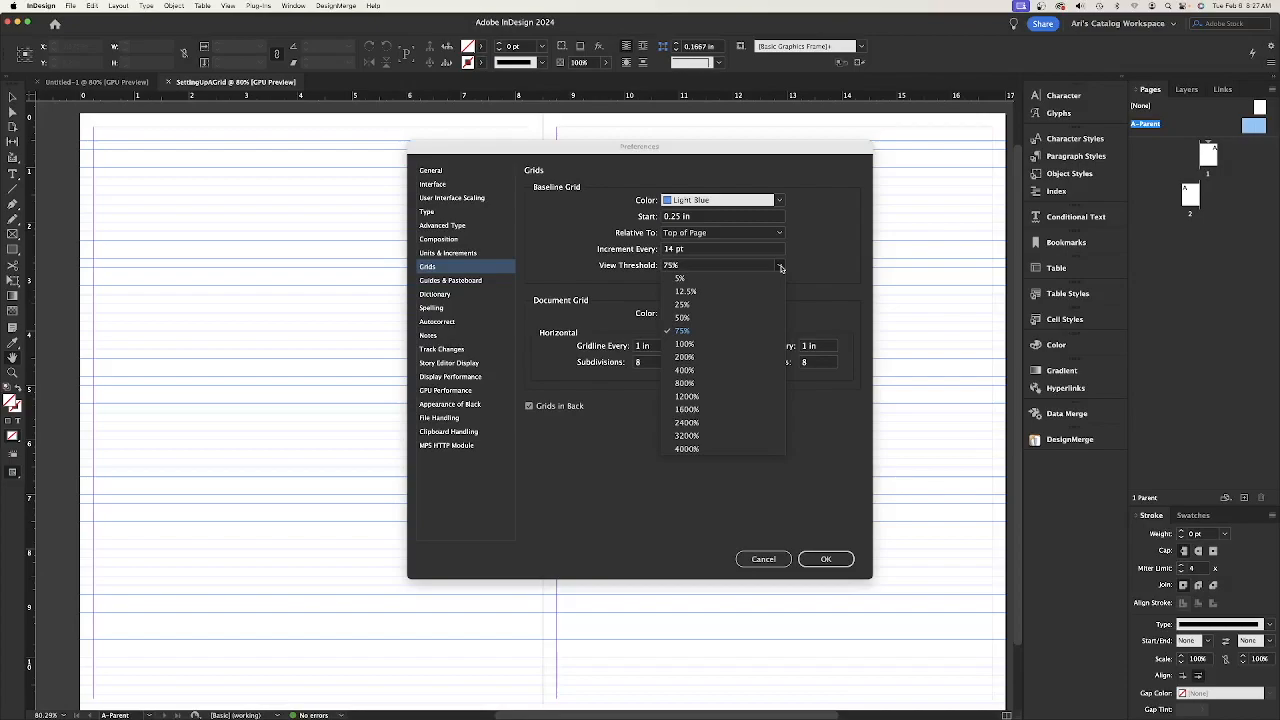
click(743, 319)
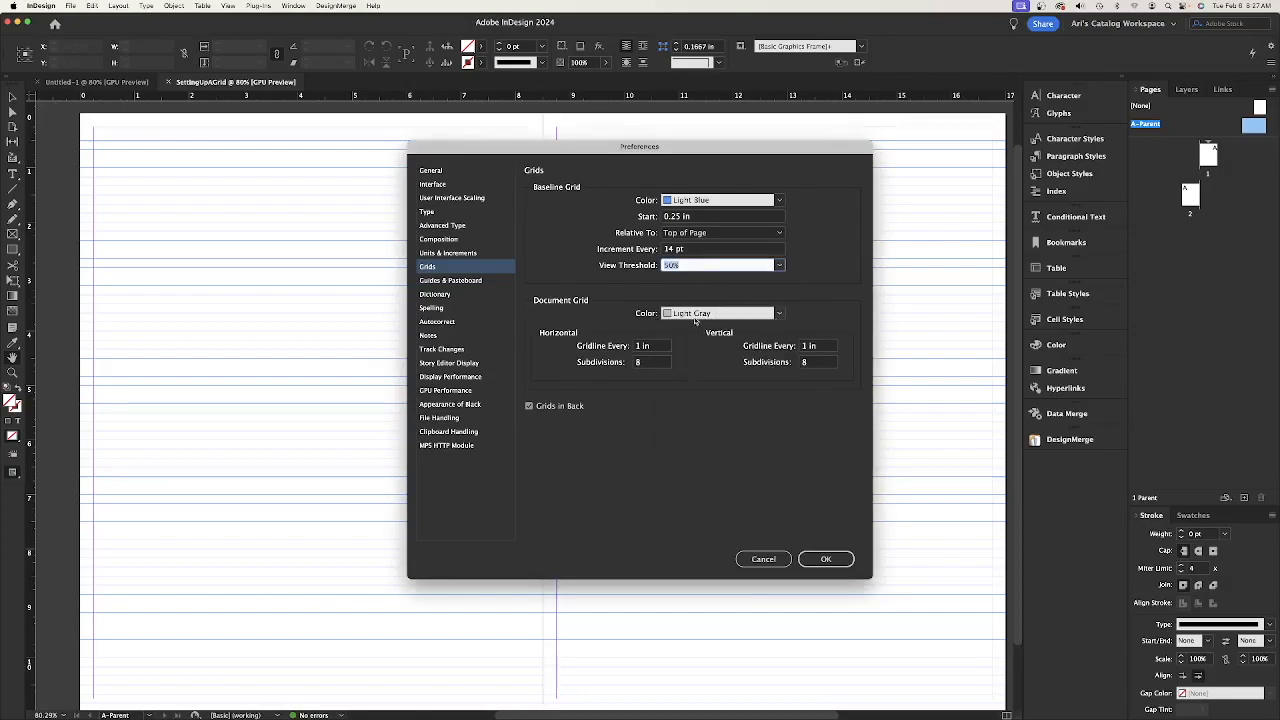
click(835, 565)
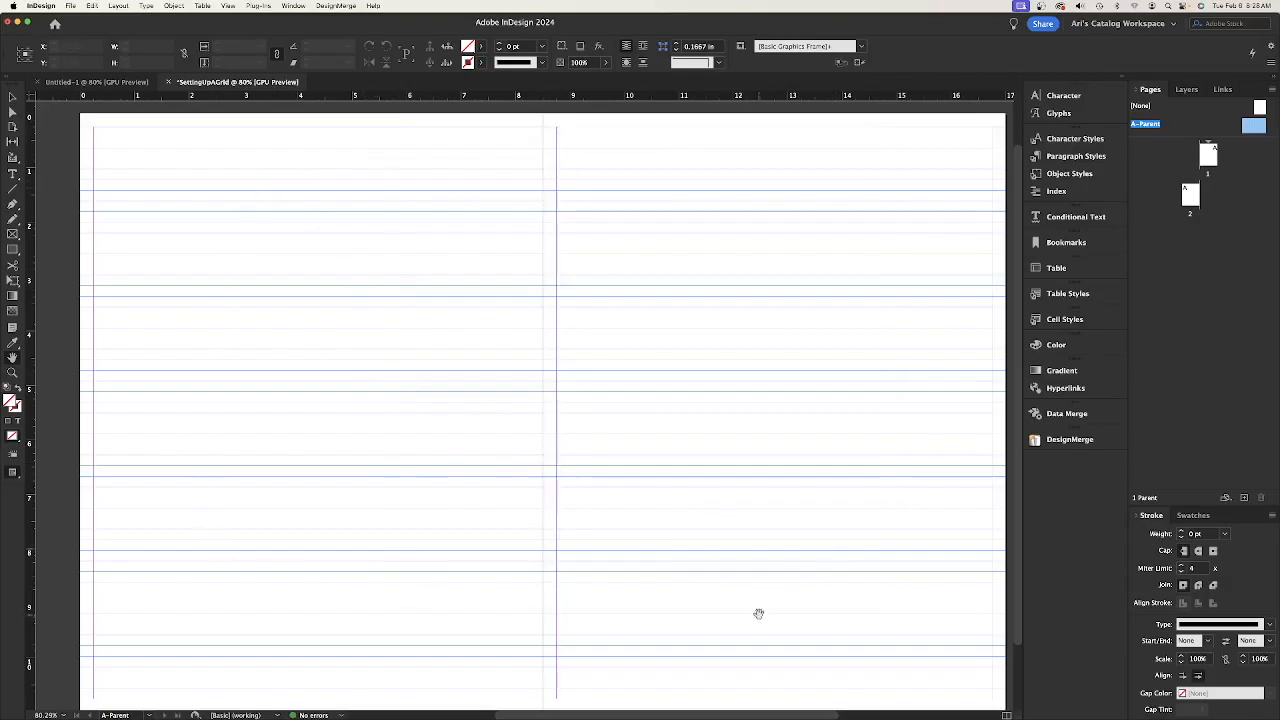
- Start creating guides on the parent spread, fitted to the margins, with 5 rows
click(116, 7)
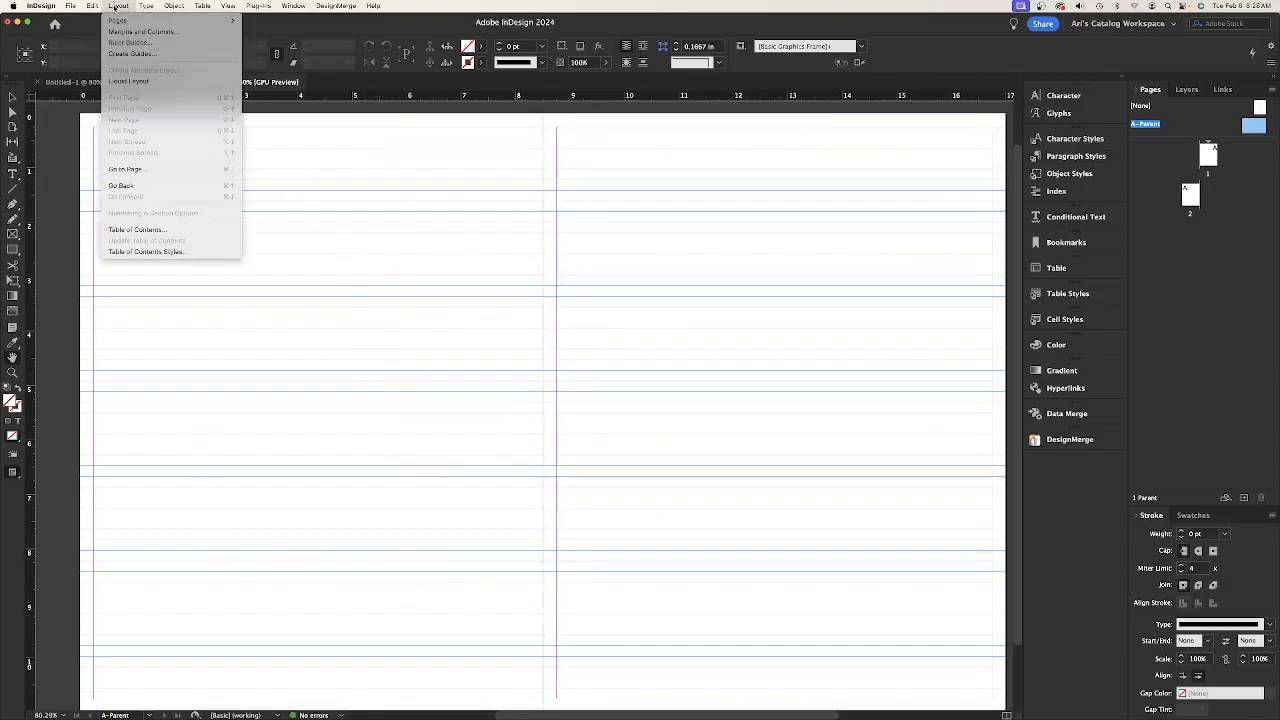
click(137, 53)
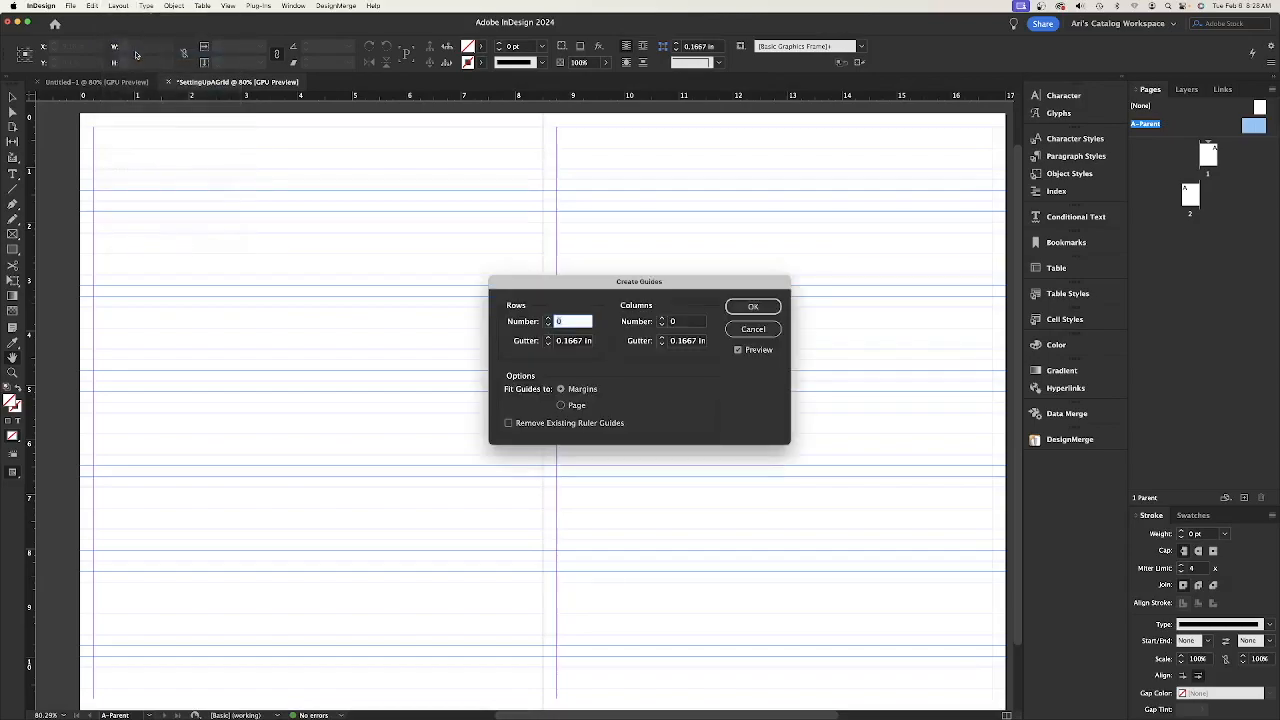
click(548, 319)
click(548, 319)
click(548, 319)
click(548, 319)
click(548, 319)
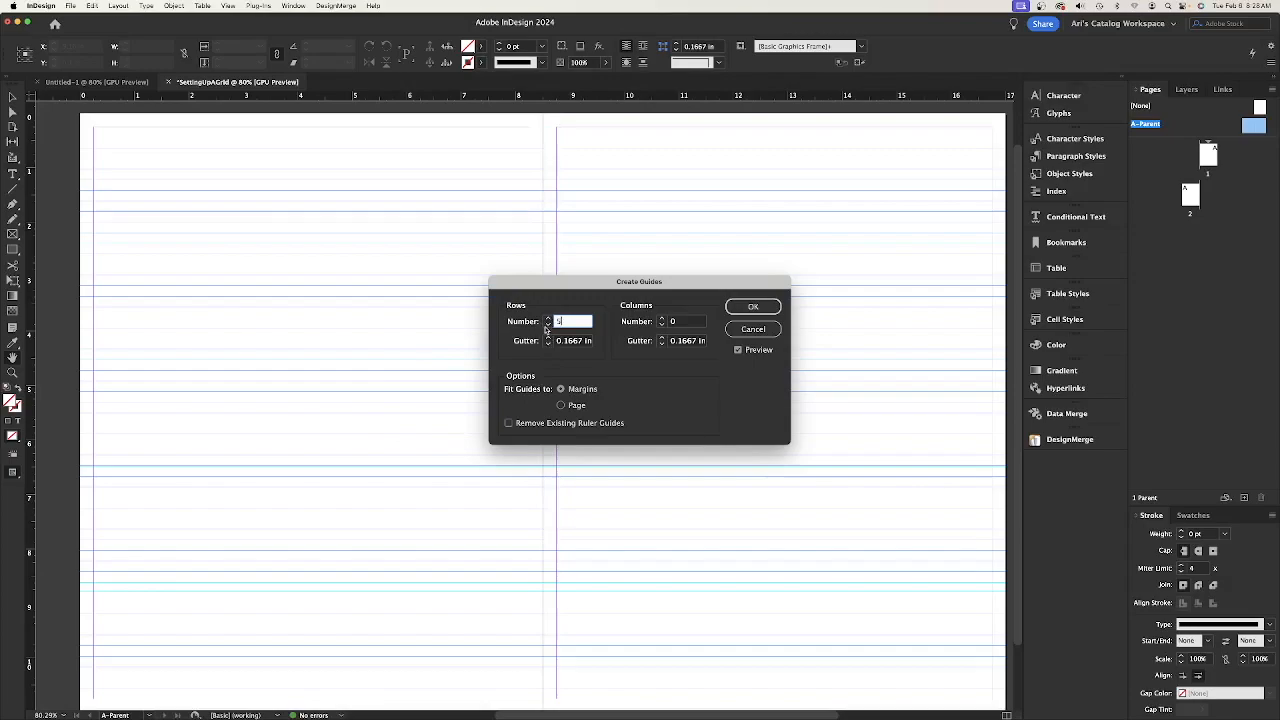
- Set the number of guide columns to 12
click(662, 319)
click(662, 319)
click(662, 319)
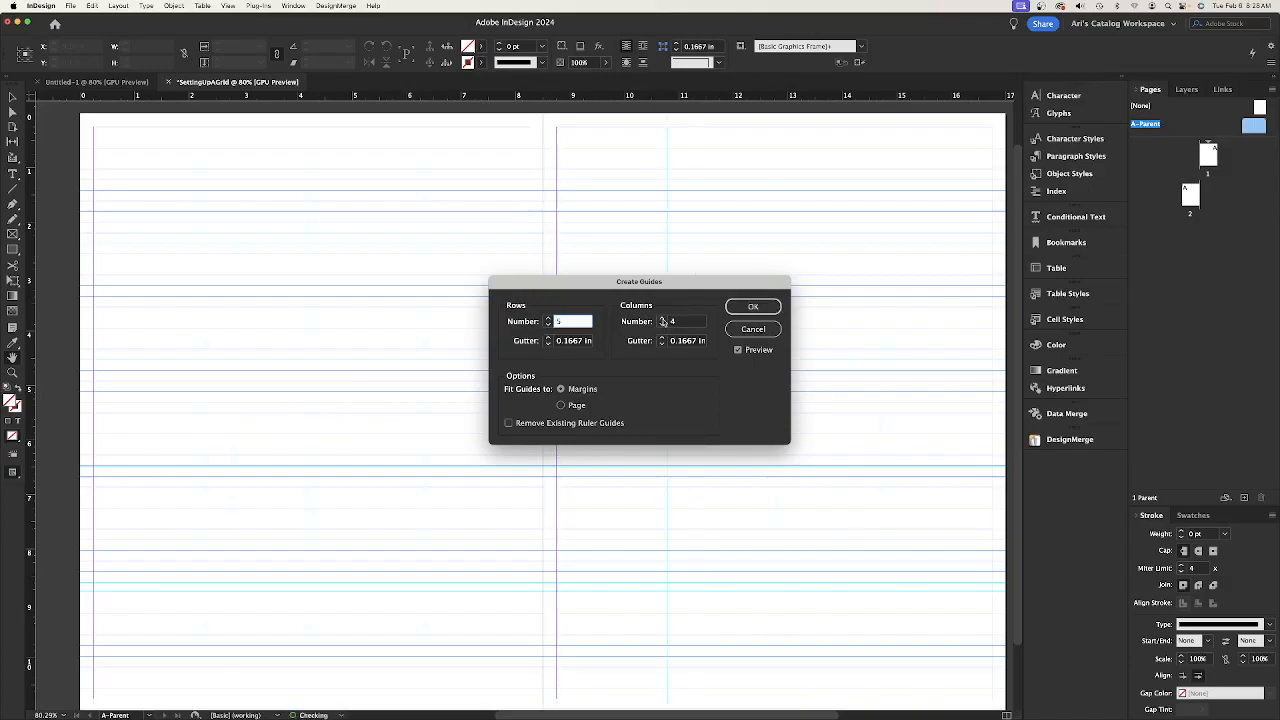
click(662, 318)
click(662, 318)
click(662, 318)
click(662, 318)
click(662, 318)
click(662, 318)
click(662, 318)
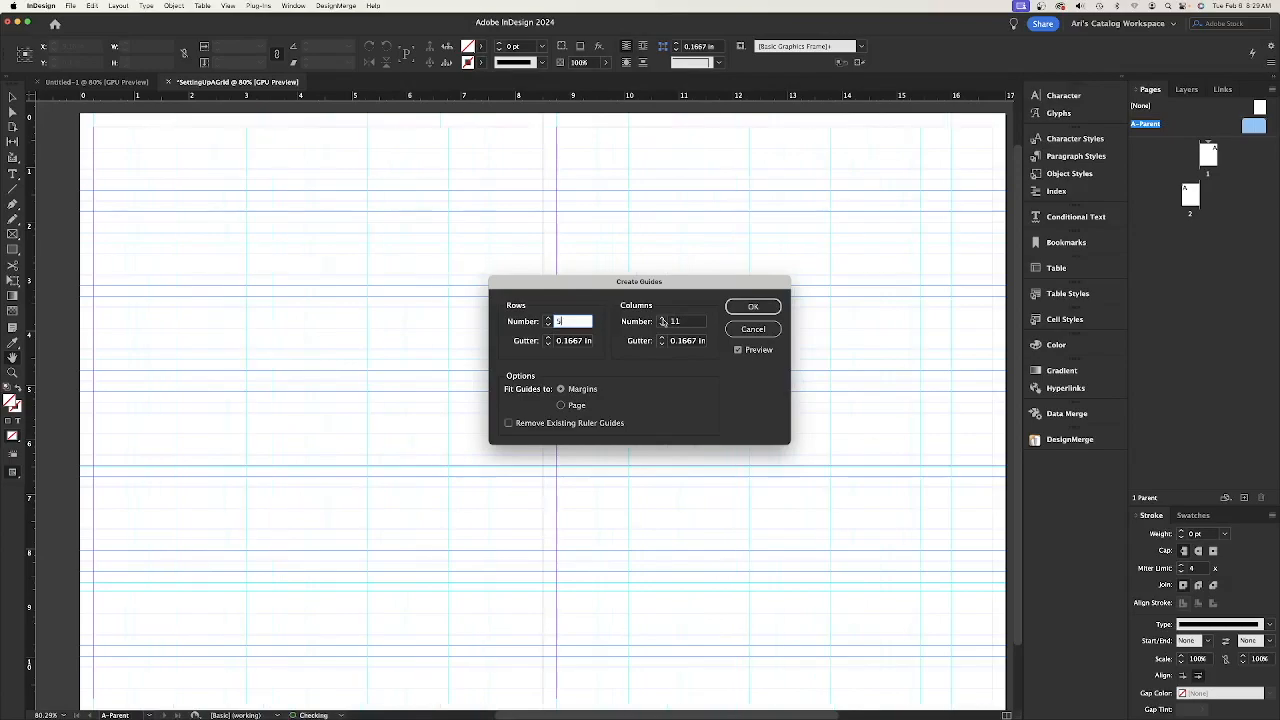
click(662, 318)
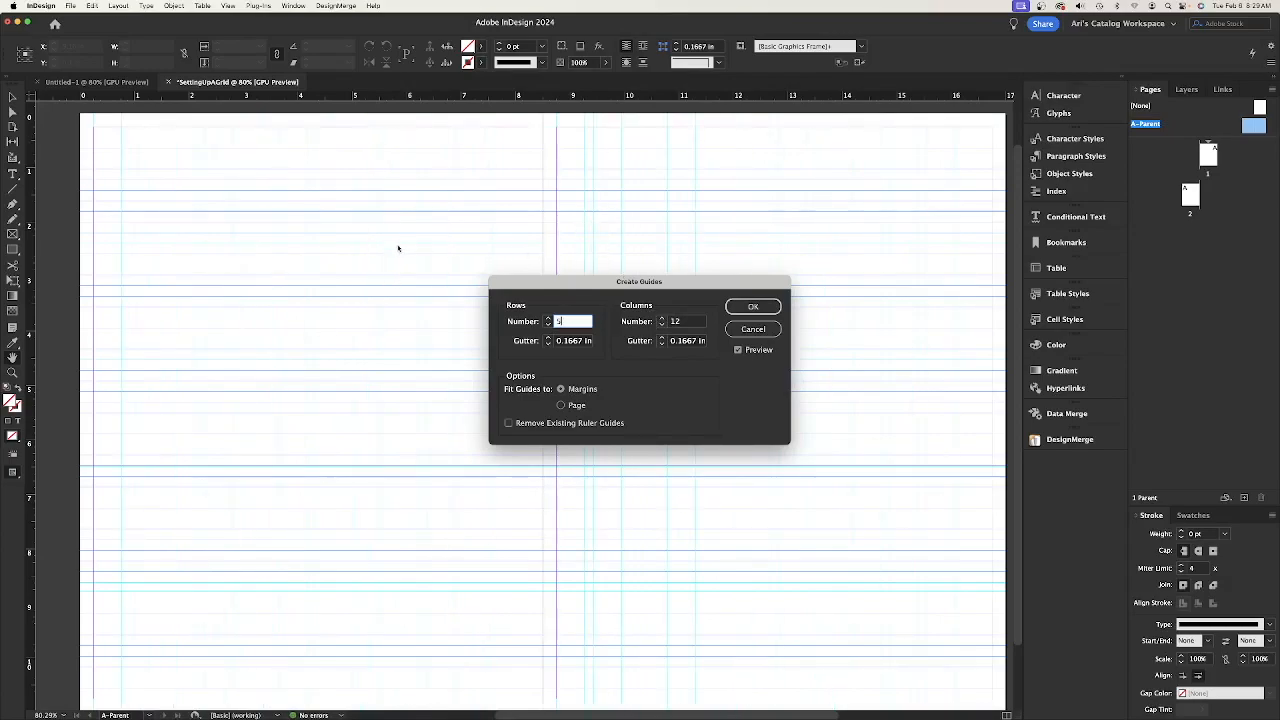
- Set both the row and column gutters to 0.125 in and create the guides
click(548, 344)
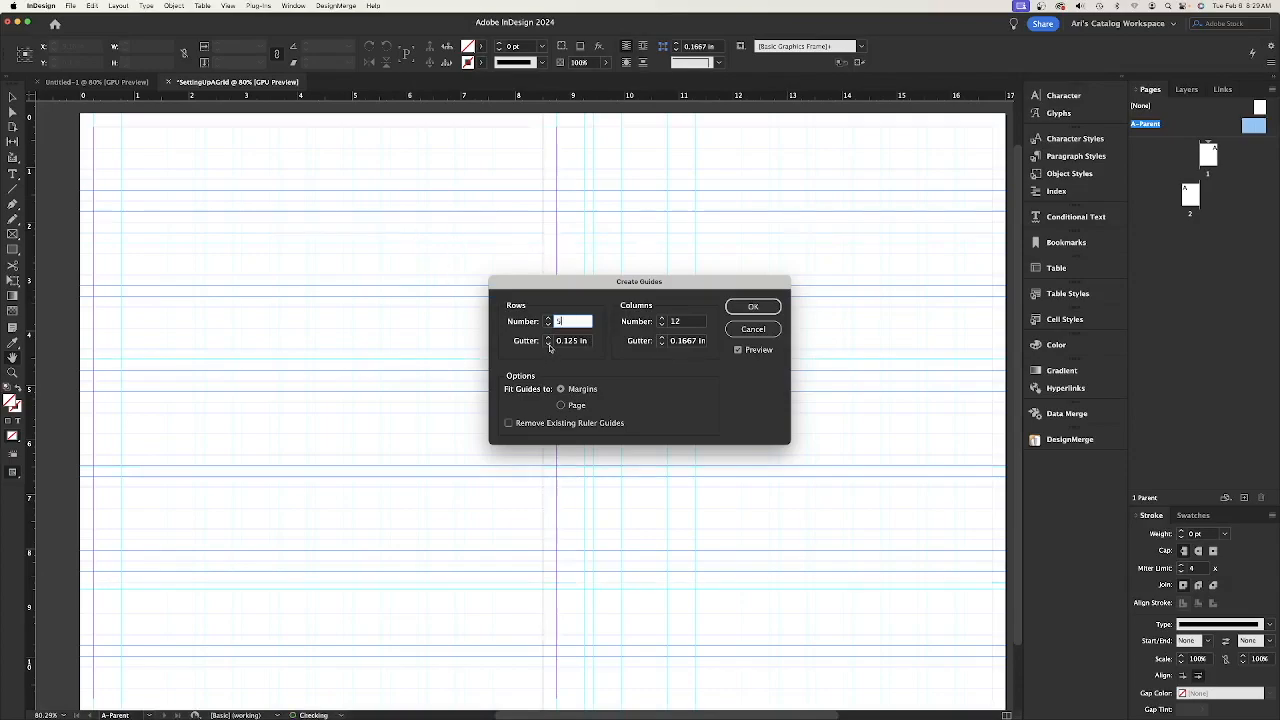
click(548, 344)
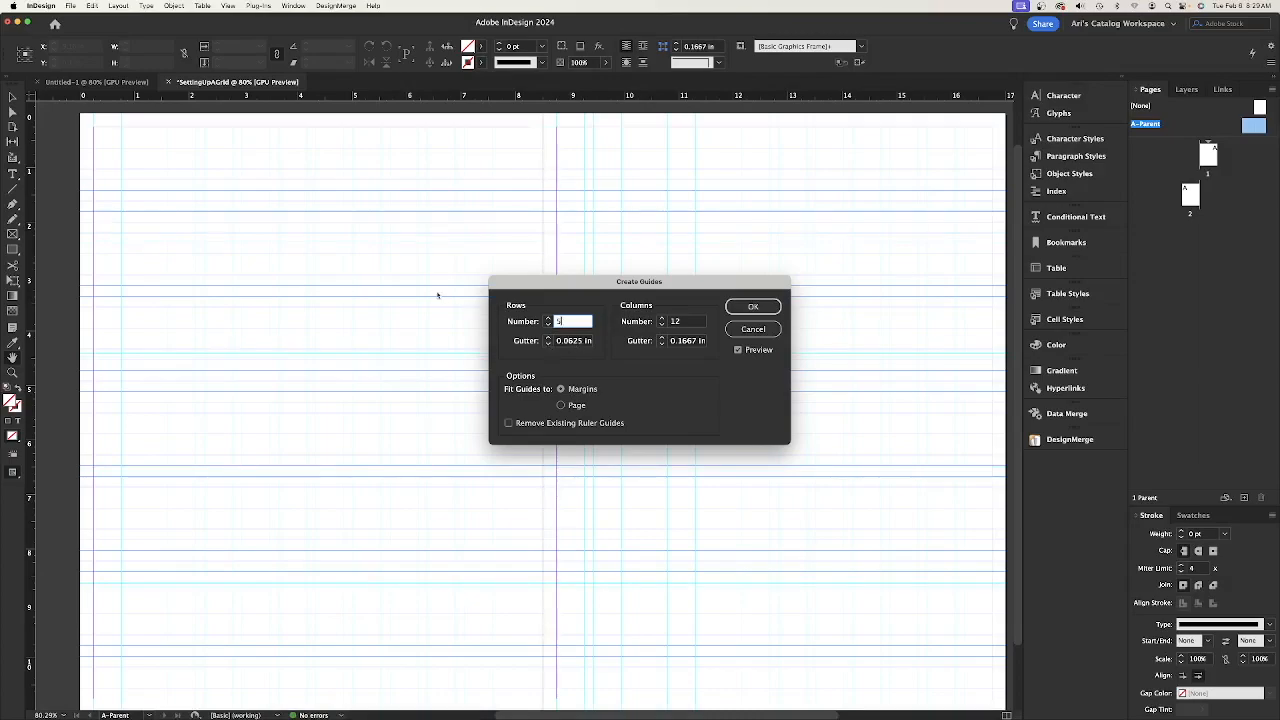
click(662, 344)
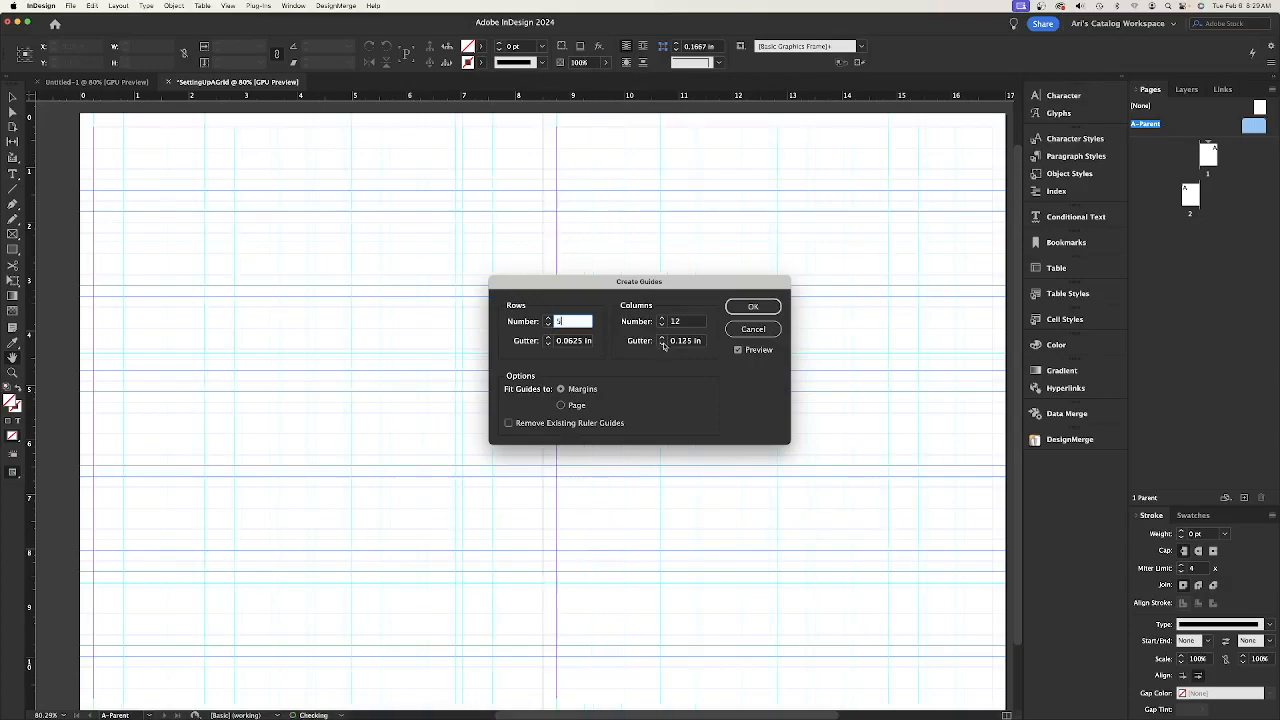
click(662, 345)
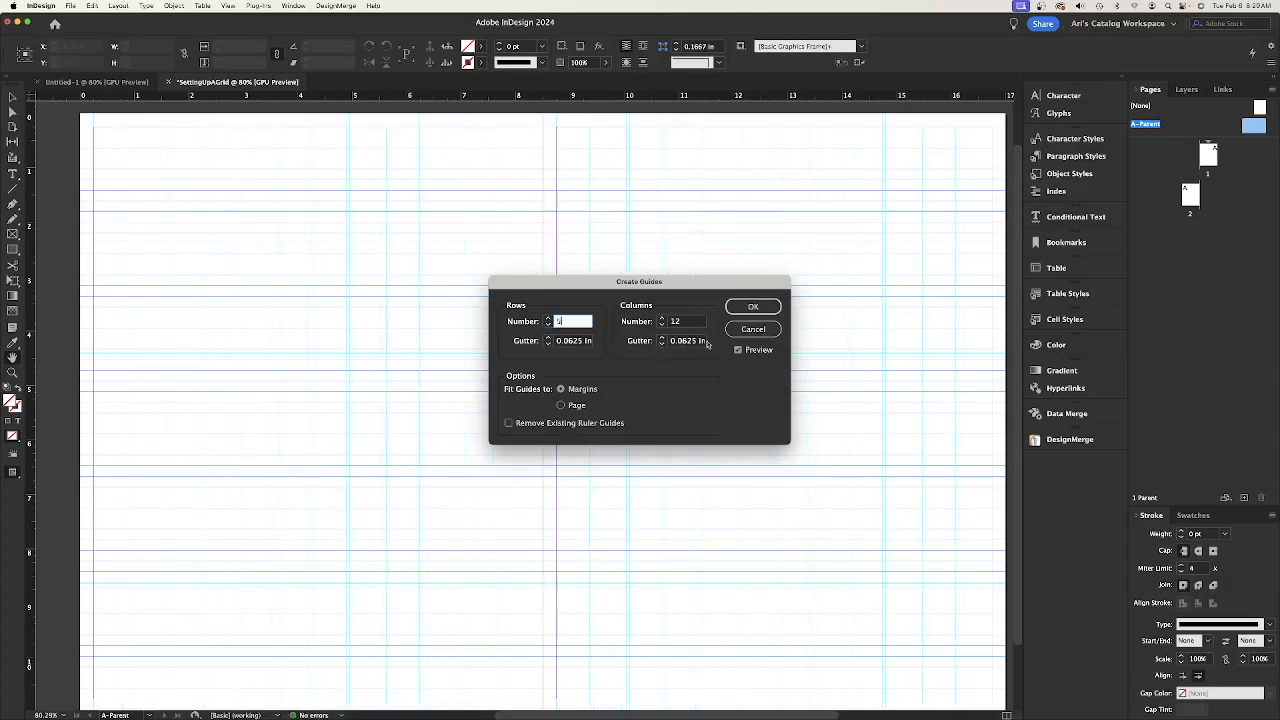
text(5)
click(661, 337)
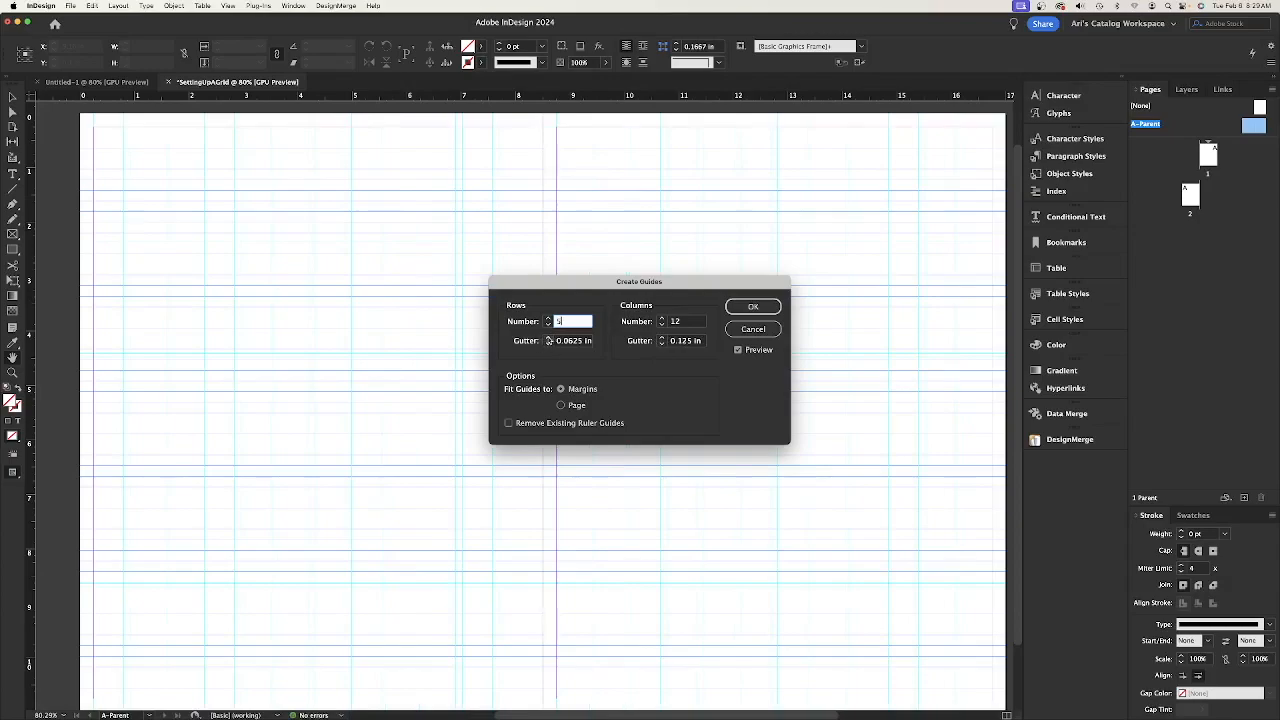
click(548, 337)
click(748, 310)
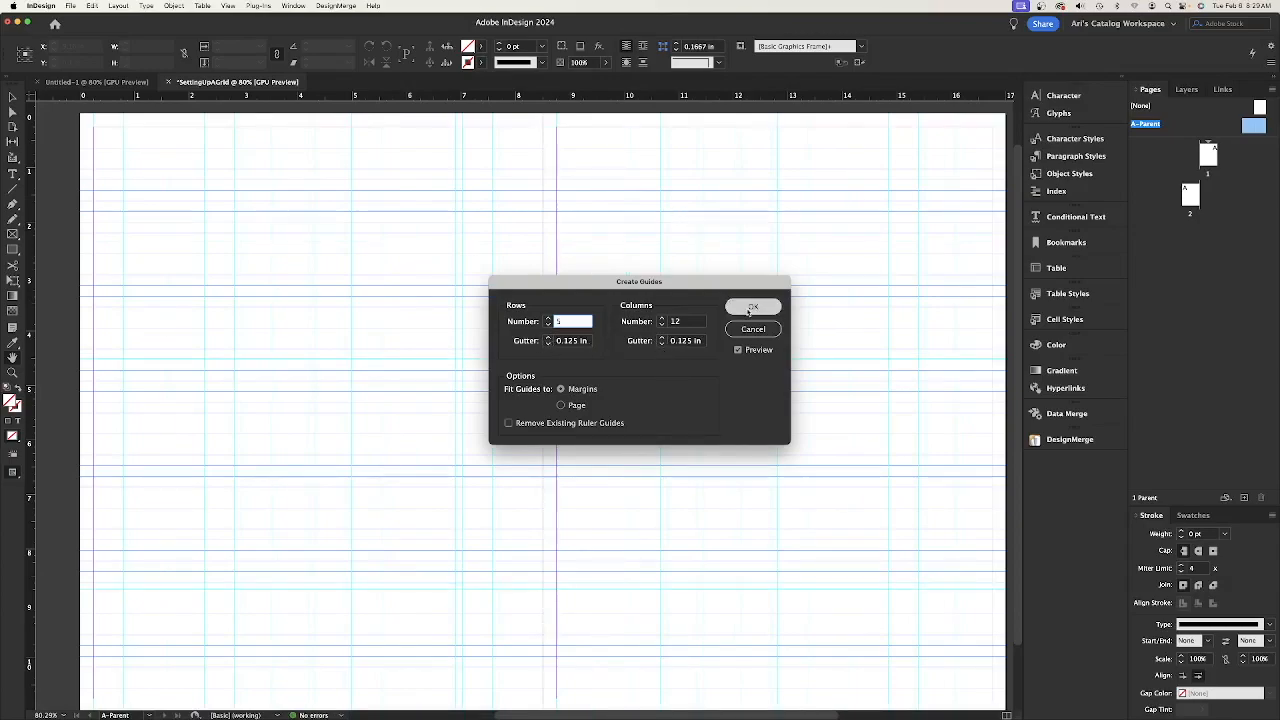
- Look over the column and row guides together with the baseline grid across the parent spread
click(1208, 152)
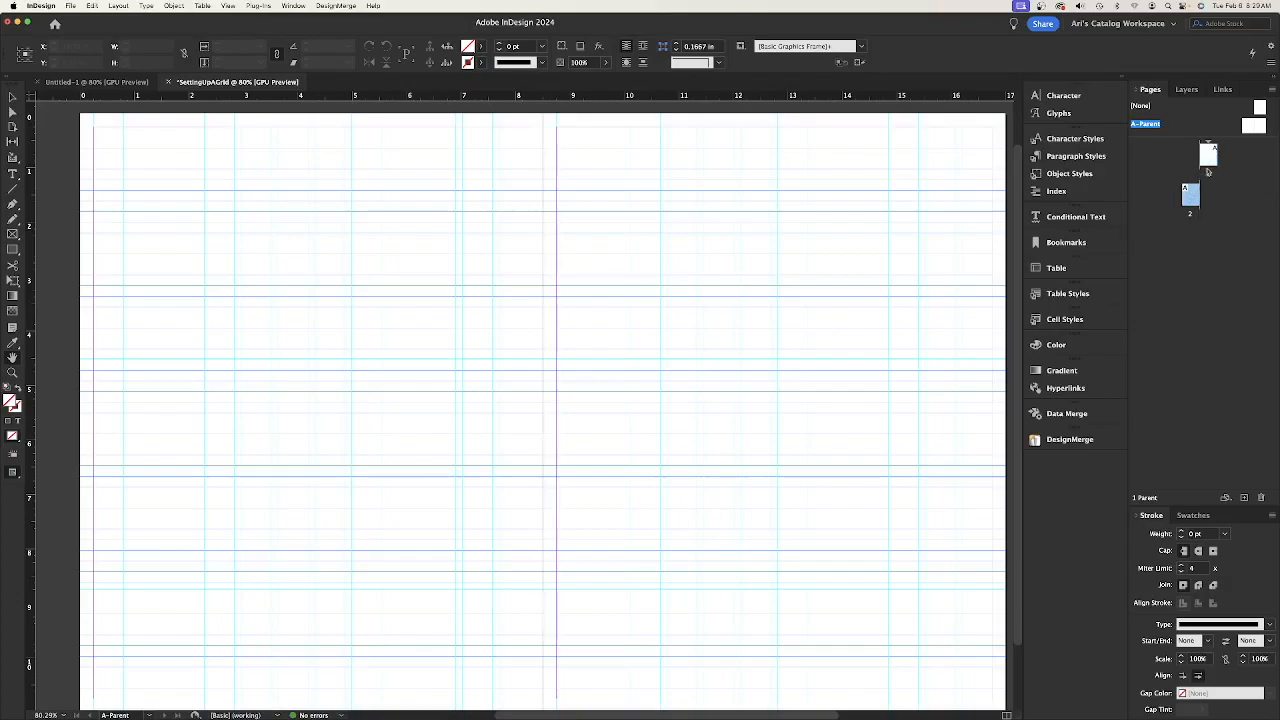
scroll(680, 343, up, 3)
scroll(638, 358, down, 5)
scroll(638, 358, up, 5)
scroll(639, 358, down, 4)
scroll(638, 357, up, 2)
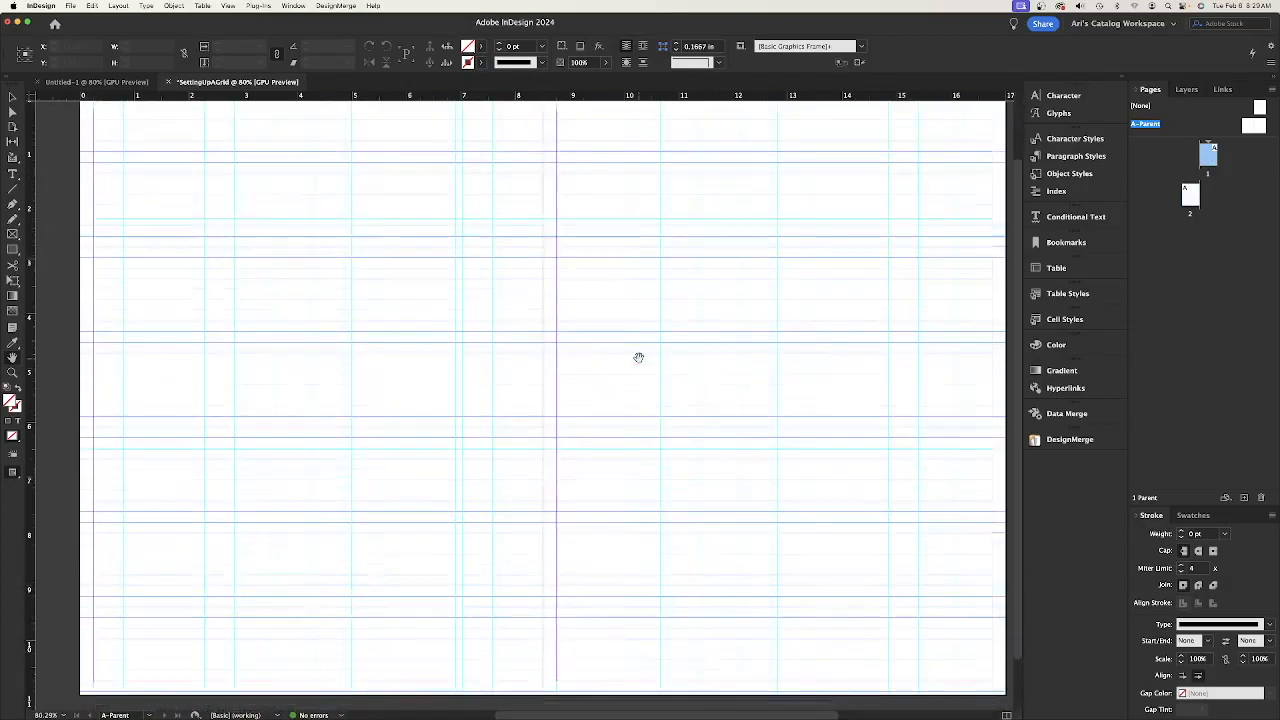
scroll(372, 312, up, 4)
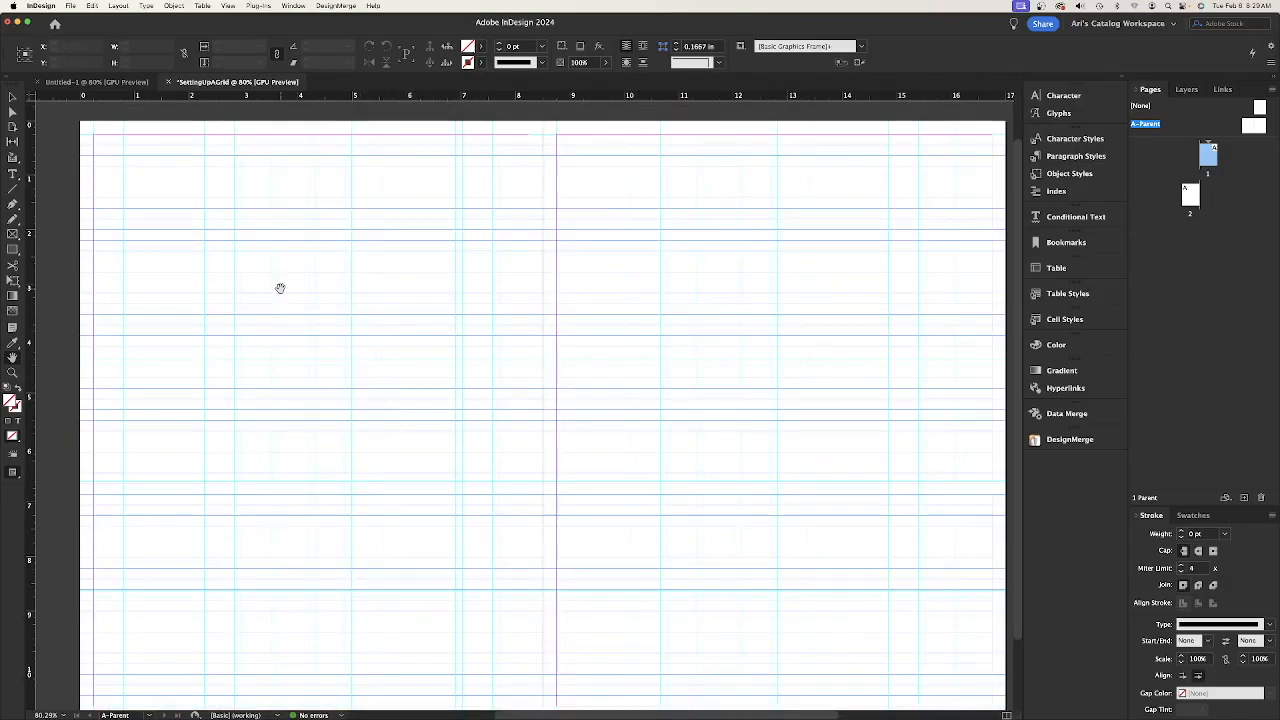
scroll(280, 288, up, 2)
scroll(280, 288, down, 2)
- Draw an 8 × 2 in rectangle frame across the full margin width in the first guide row of the parent spread's first page
click(13, 174)
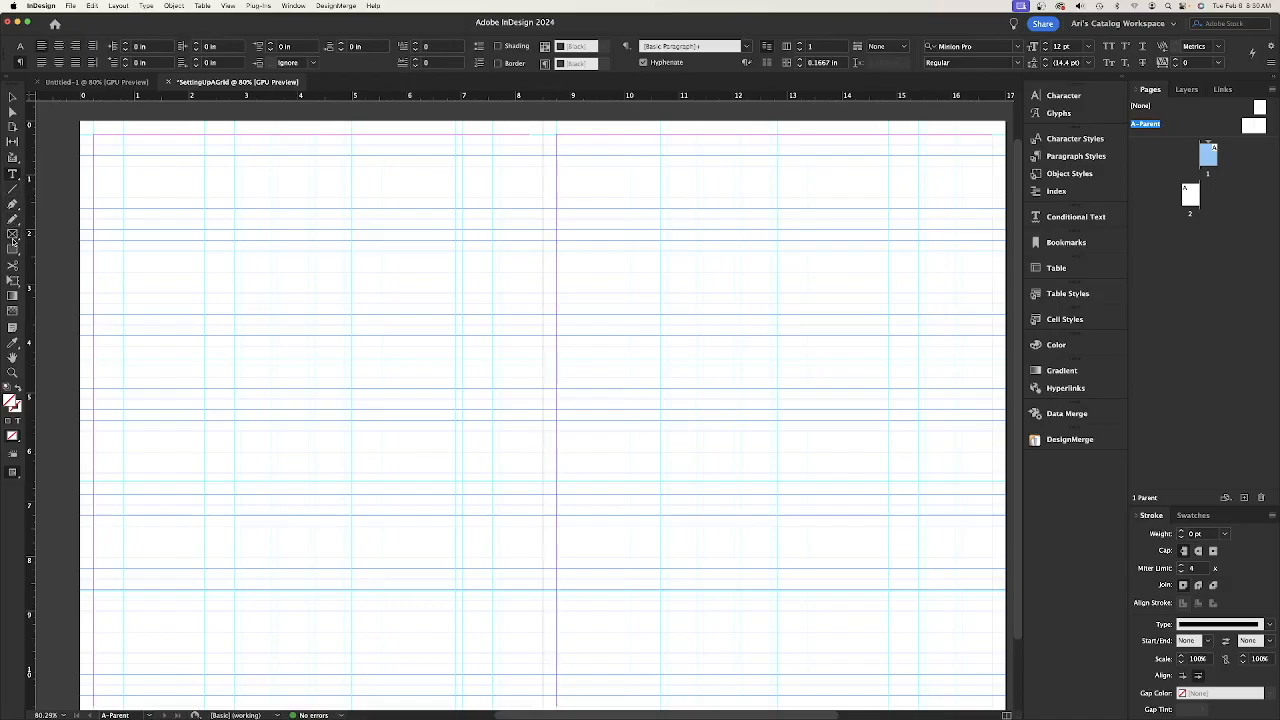
click(13, 236)
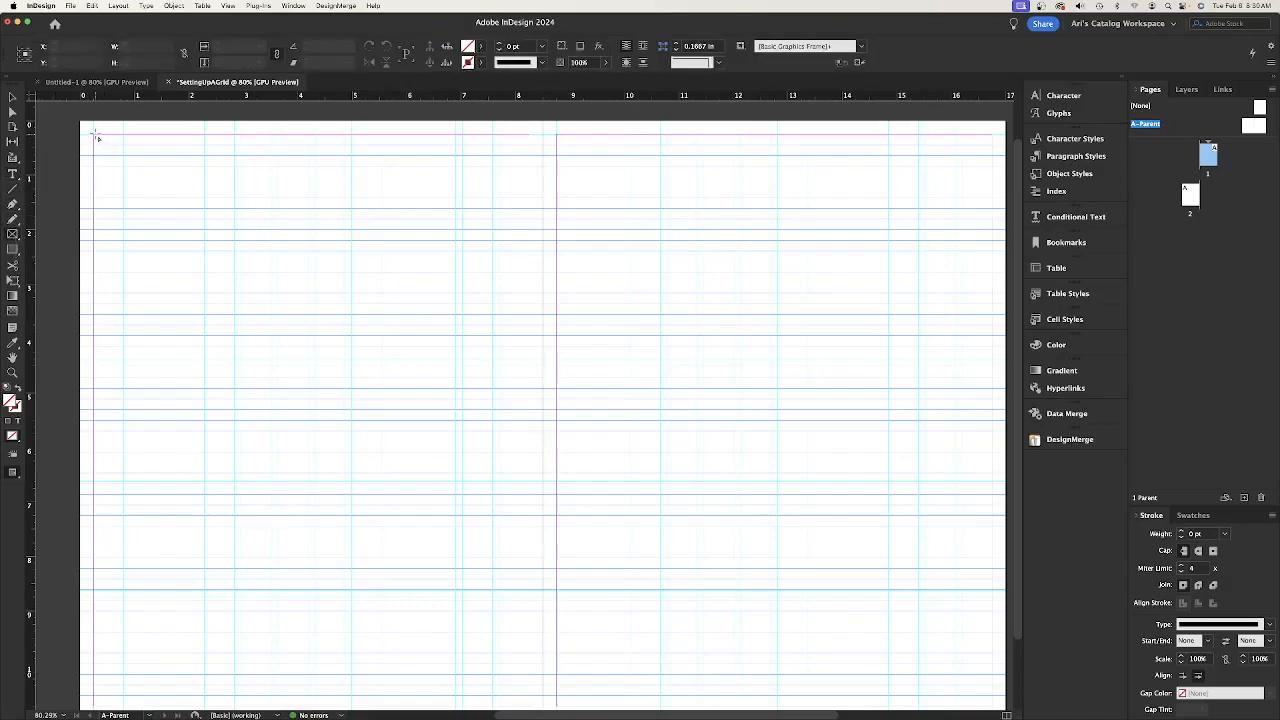
drag(96, 134, 526, 246)
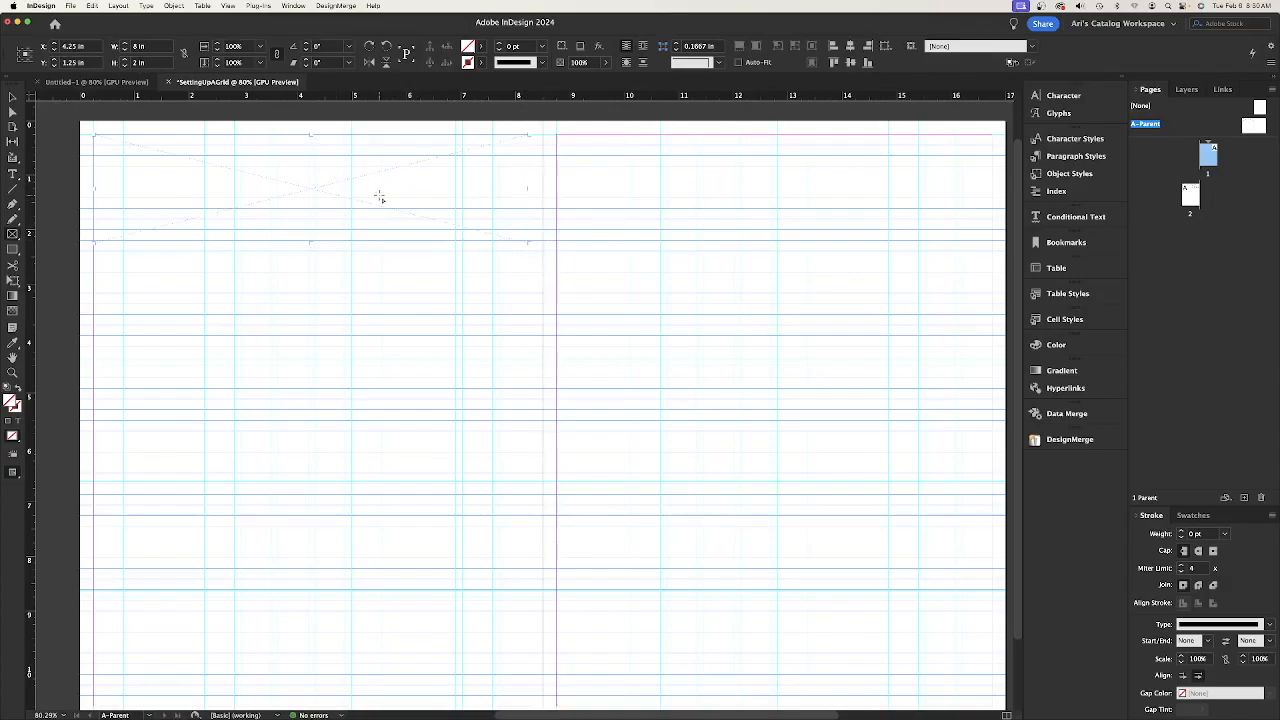
- Place Jet_Ski_2.jpg from the Jet Ski folder into the frame and fit the image to the frame's width
key(super+d)
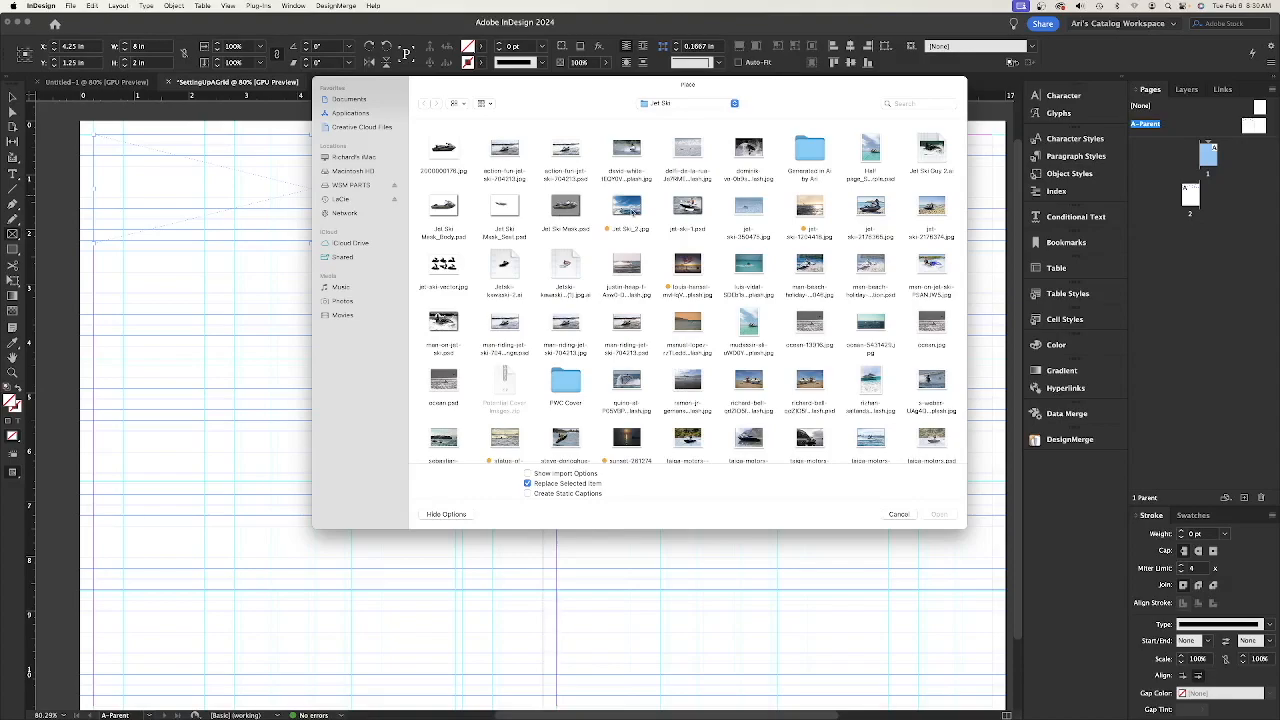
click(632, 211)
click(954, 515)
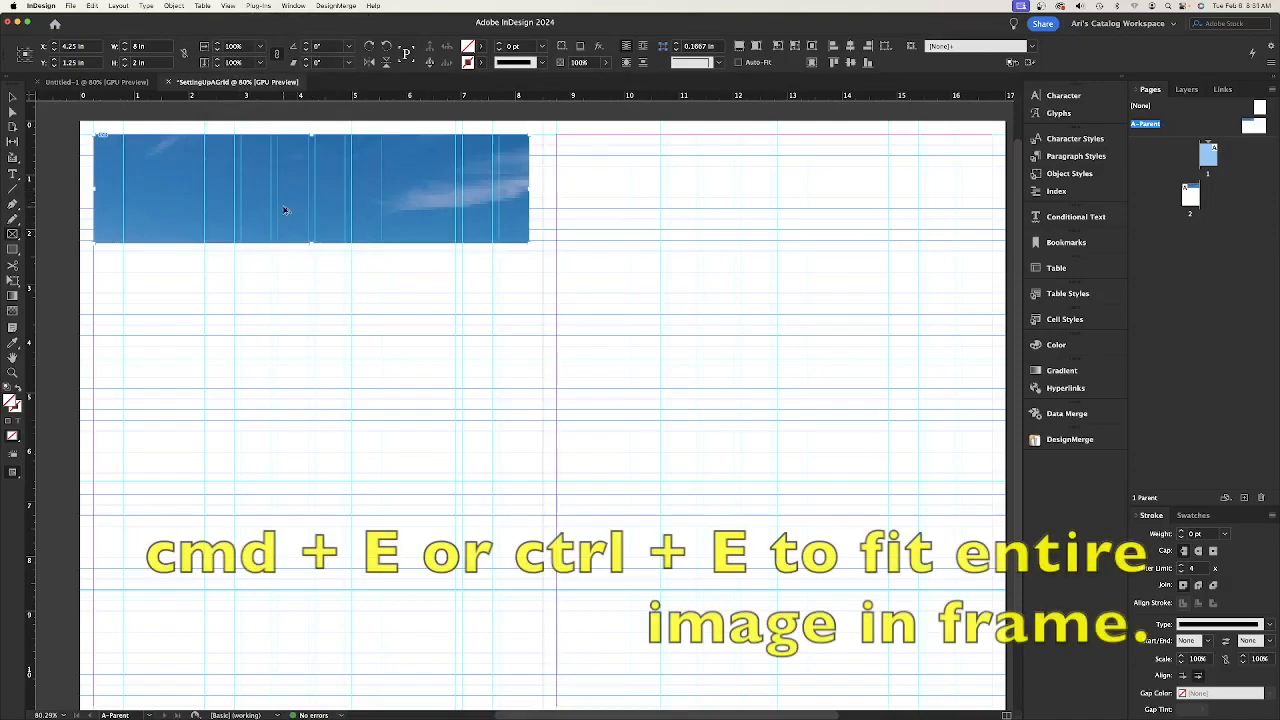
key(super+e)
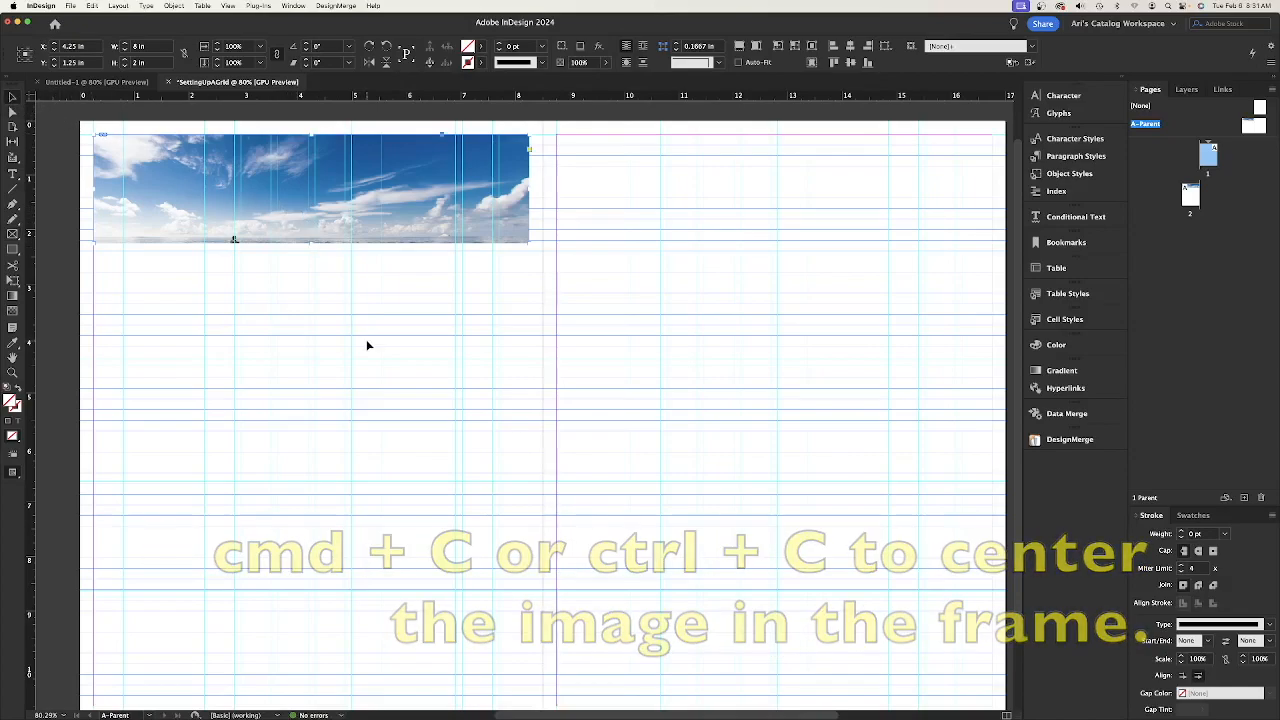
- Nudge the image upward inside its frame to a Y position of about 0.28 in, bringing the jet ski rider into view
scroll(366, 343, up, 2)
click(301, 244)
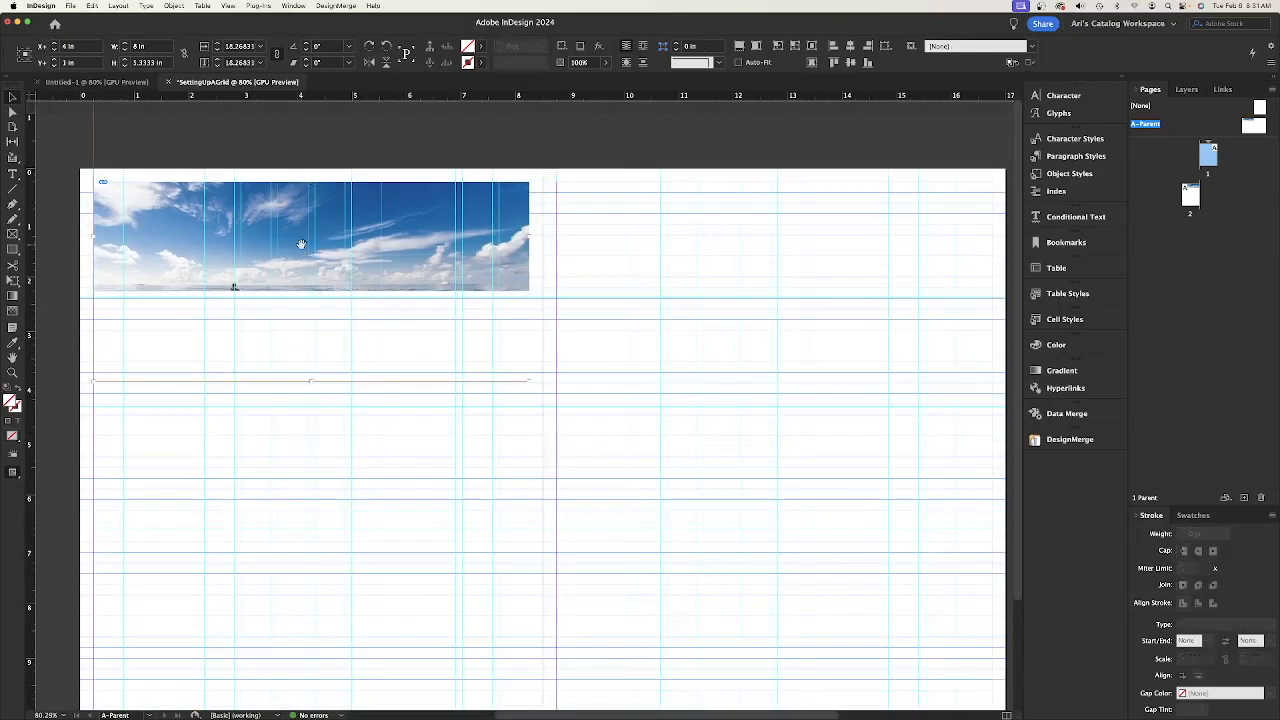
key(Up)
key(Up)
key(Up)
key(Up)
key(Up)
key(Up)
key(Up)
key(Up)
key(Up)
key(Up)
key(Up)
key(Up)
key(Up)
key(Up)
key(Up)
key(Up)
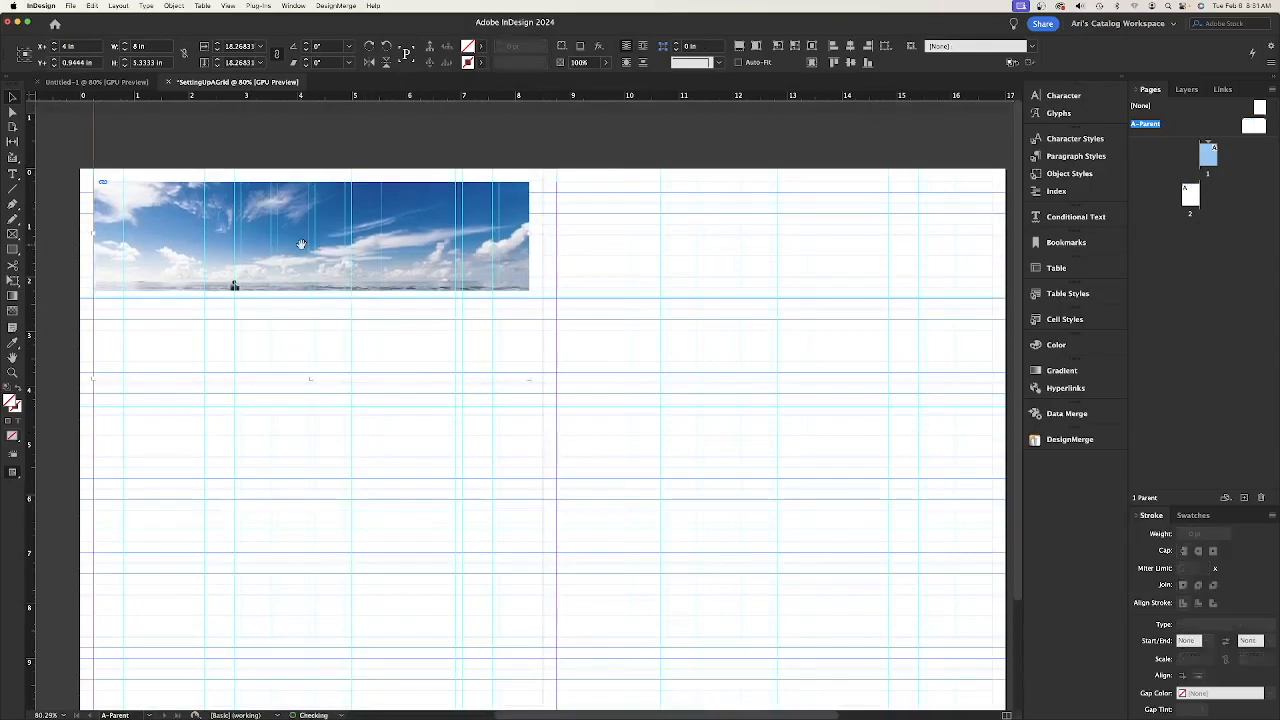
key(Up)
key(Up)
key(Up)
key(Up)
key(Up)
key(Up)
key(Up)
key(Up)
key(Up)
key(Up)
key(Up)
key(Up)
key(Up)
key(Up)
key(Up)
key(Up)
key(Up)
key(Up)
key(Up)
key(Up)
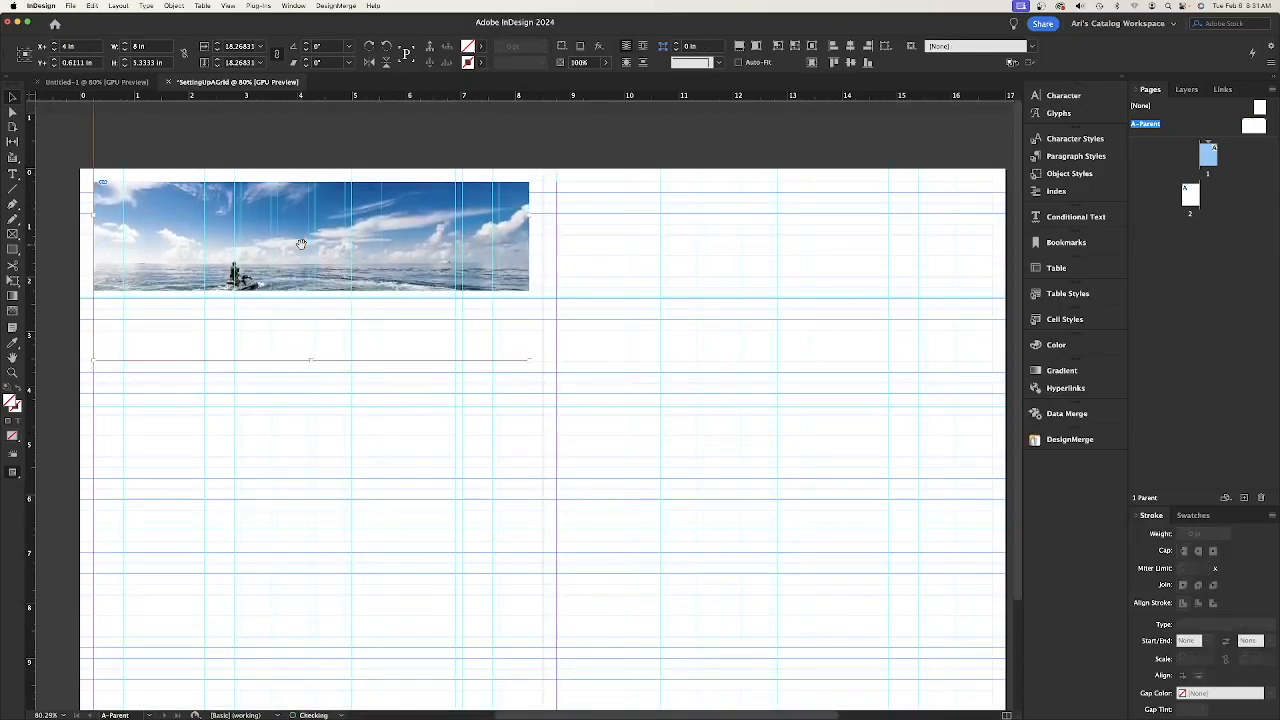
key(Up)
key(Up)
key(Up)
key(Up)
key(Up)
key(Up)
key(Up)
key(Up)
key(Up)
key(Up)
key(Up)
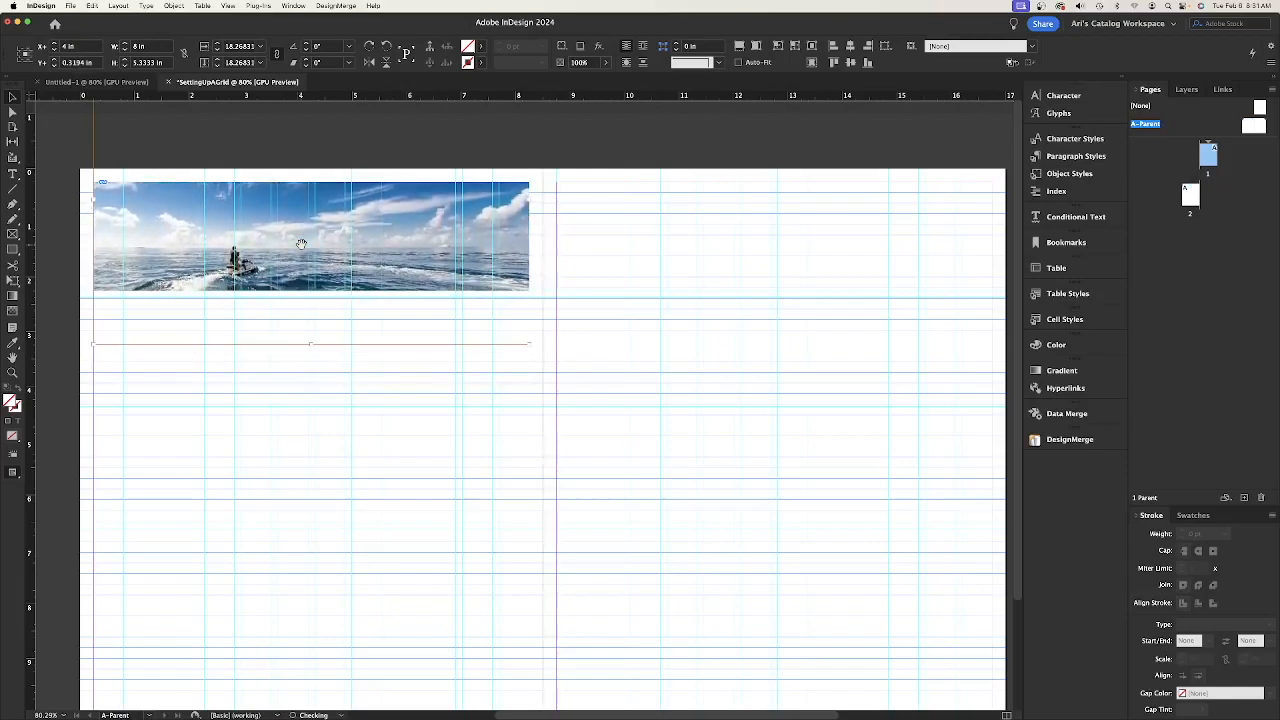
key(Up)
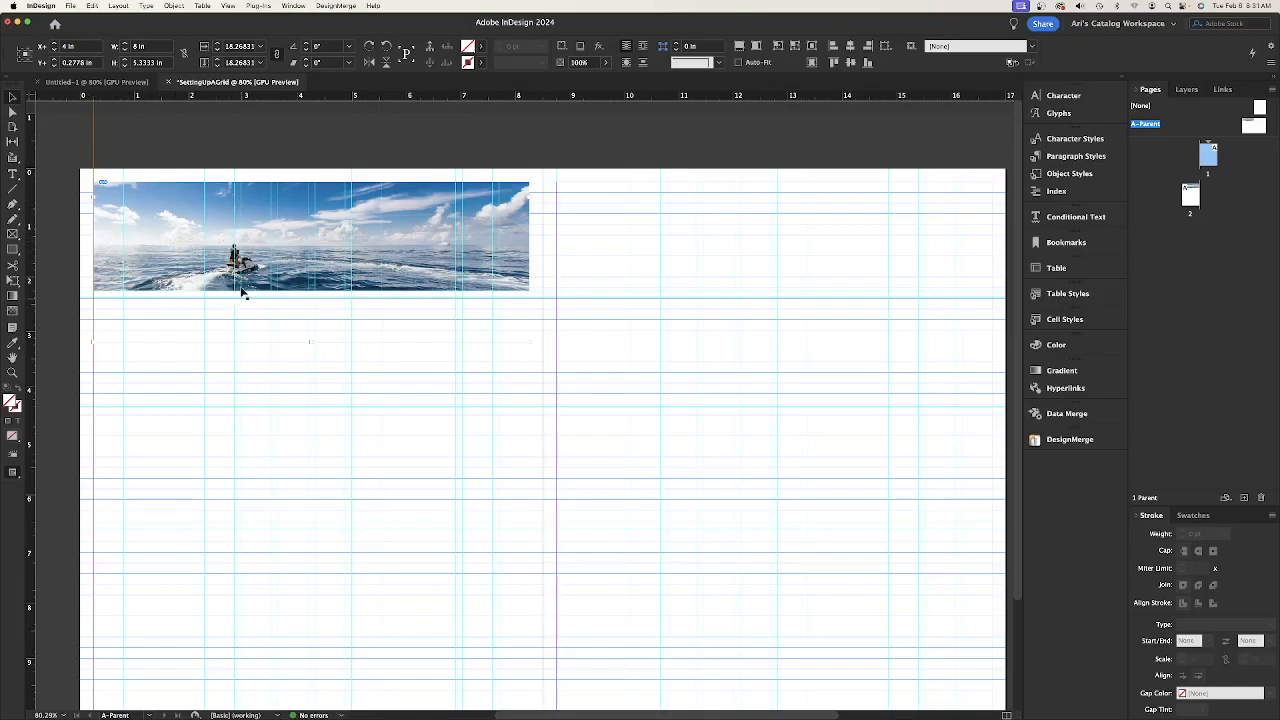
- Adjust the image's crop freehand inside its frame to about X 4.06 in, Y 0.19 in, and deselect it
scroll(288, 260, right, 1)
drag(253, 267, 256, 227)
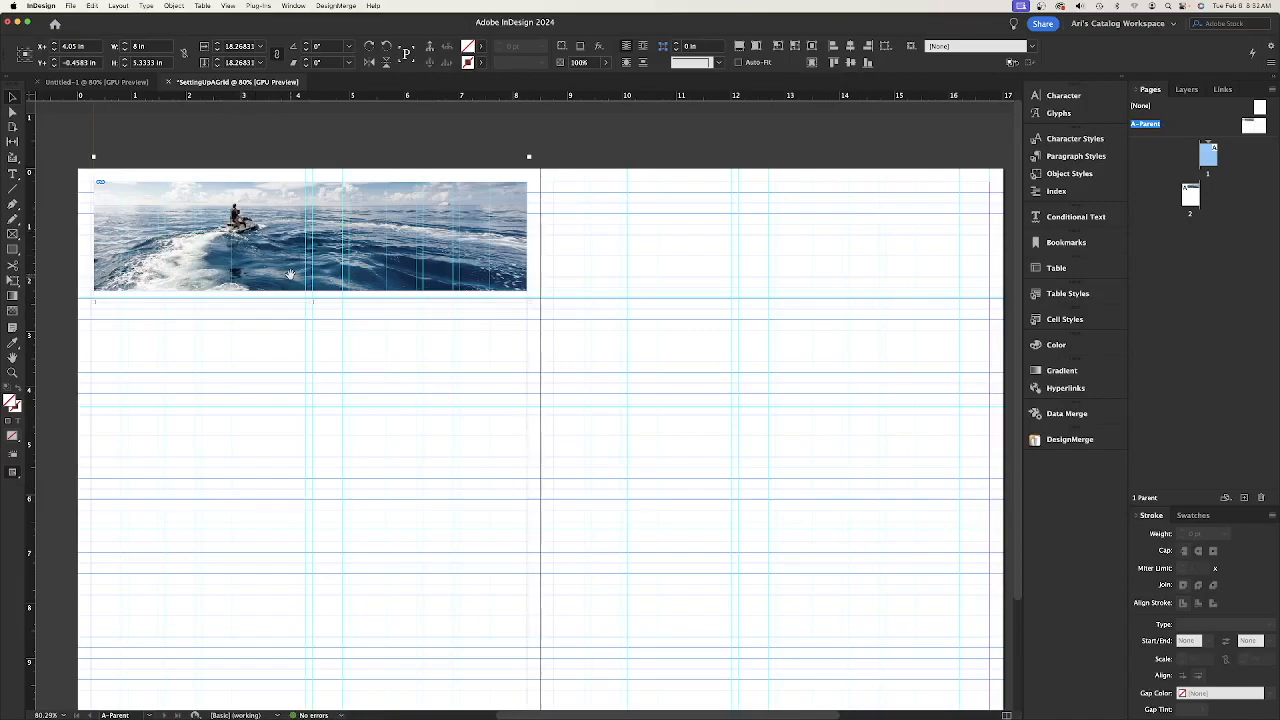
drag(296, 258, 266, 271)
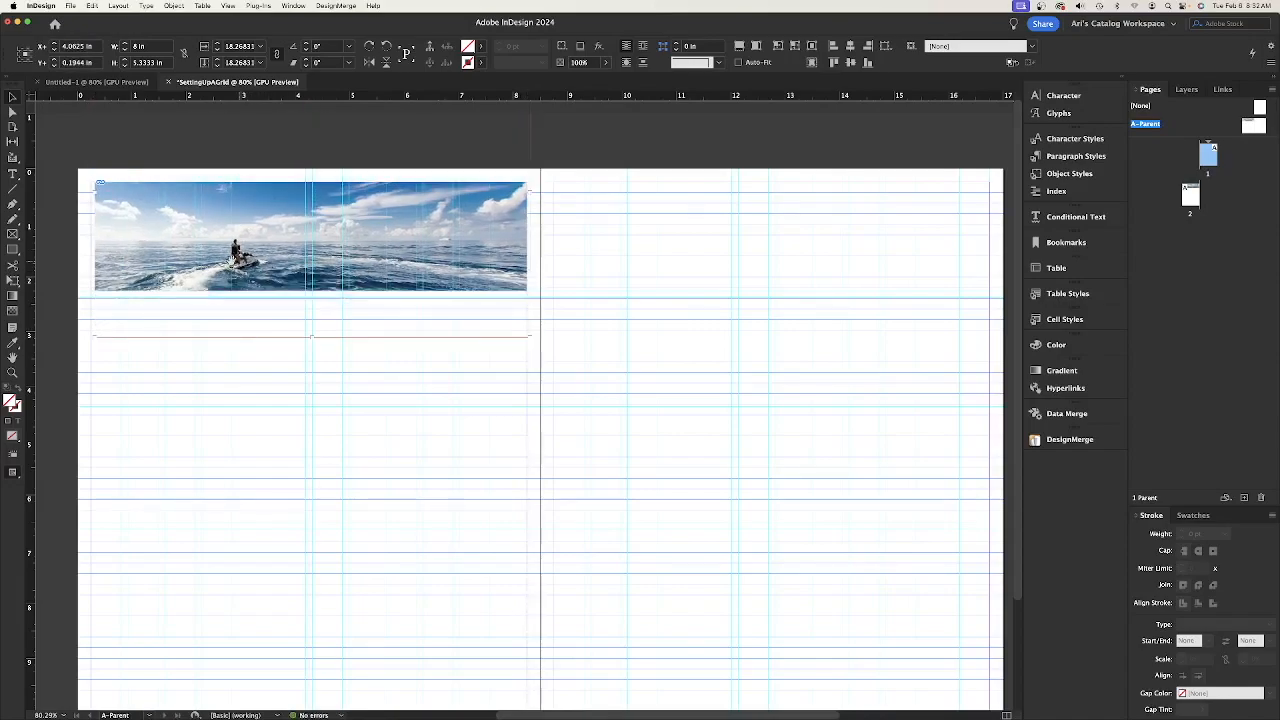
click(563, 296)
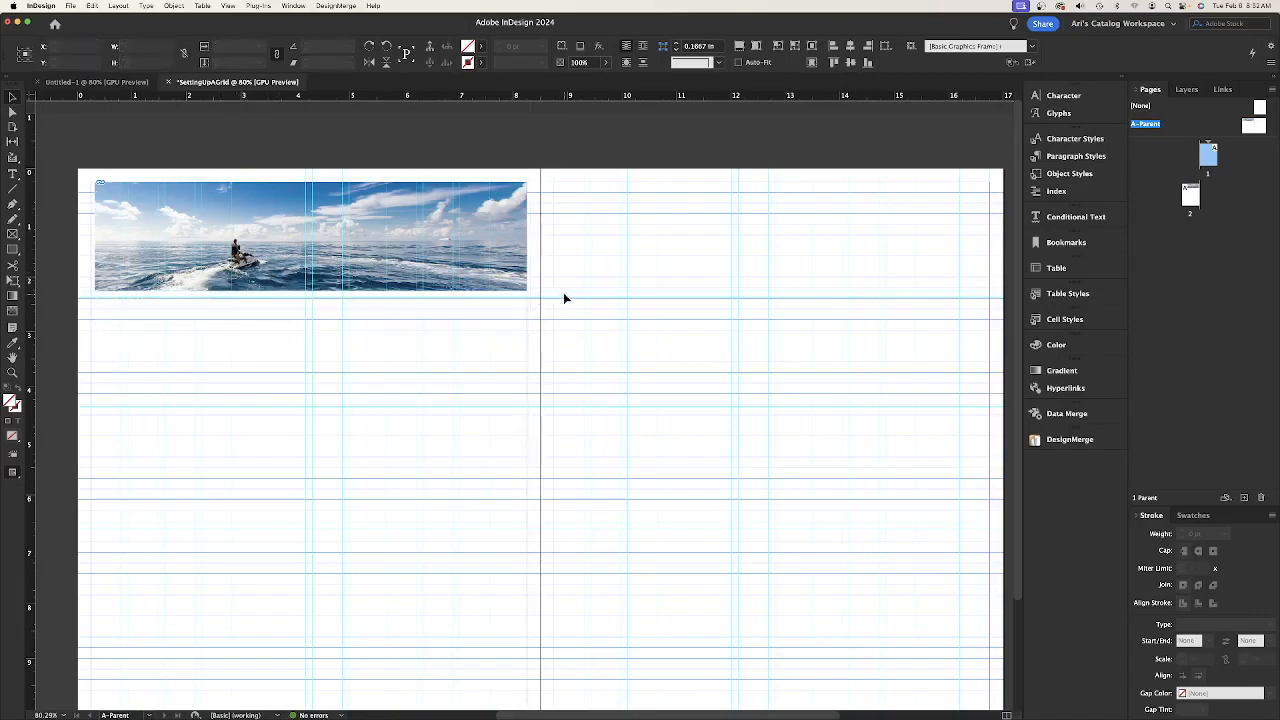
- Draw a text frame about 8 in wide below the image and set its font to Arial Black at 48 pt
click(12, 173)
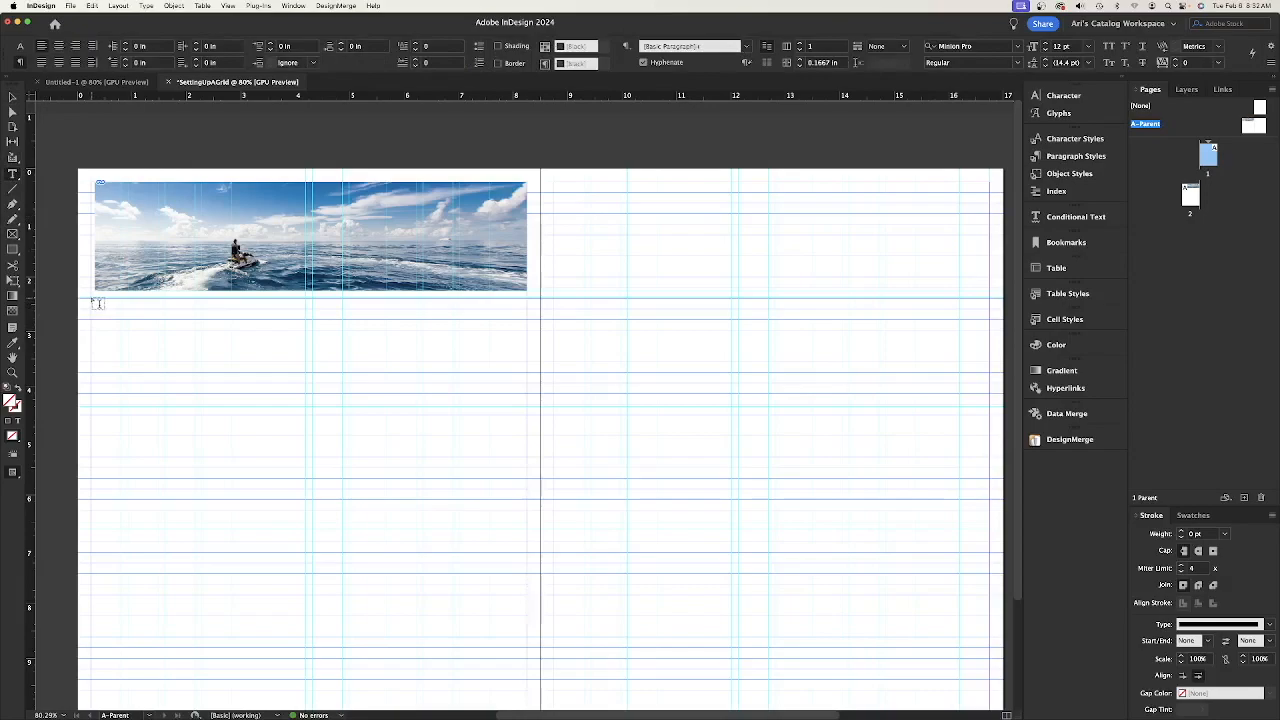
drag(96, 303, 527, 368)
click(20, 46)
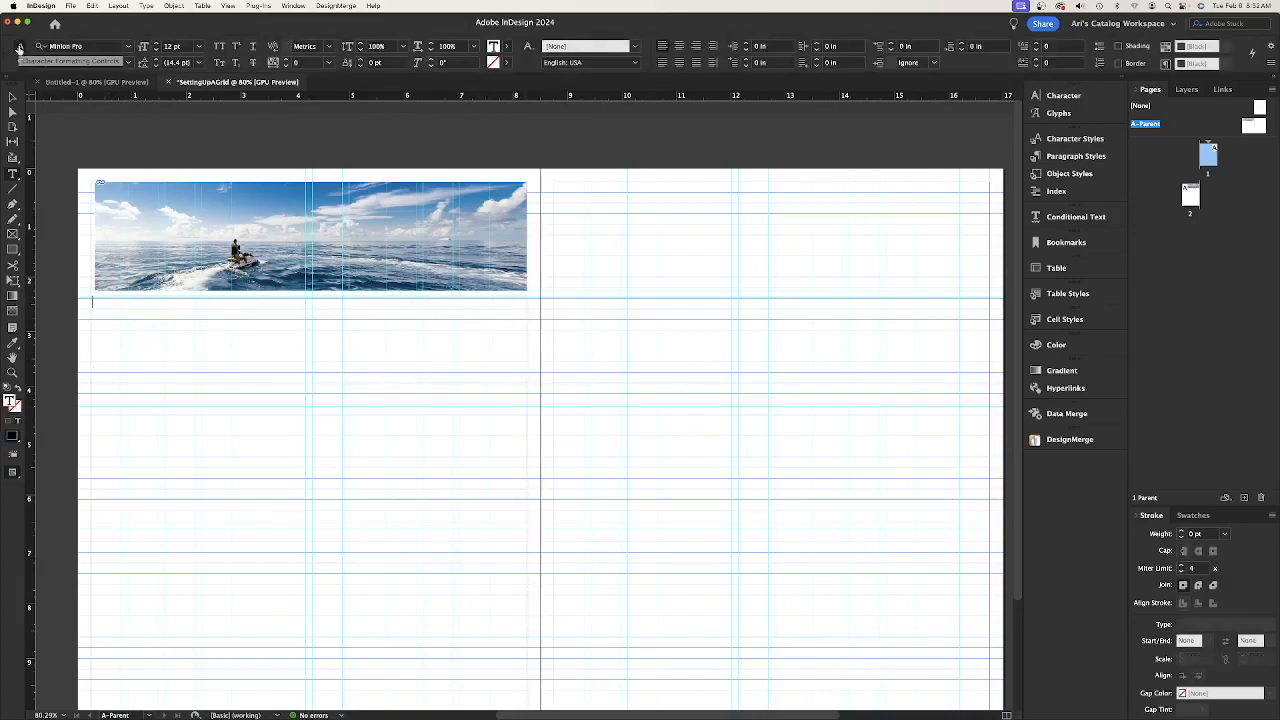
click(128, 46)
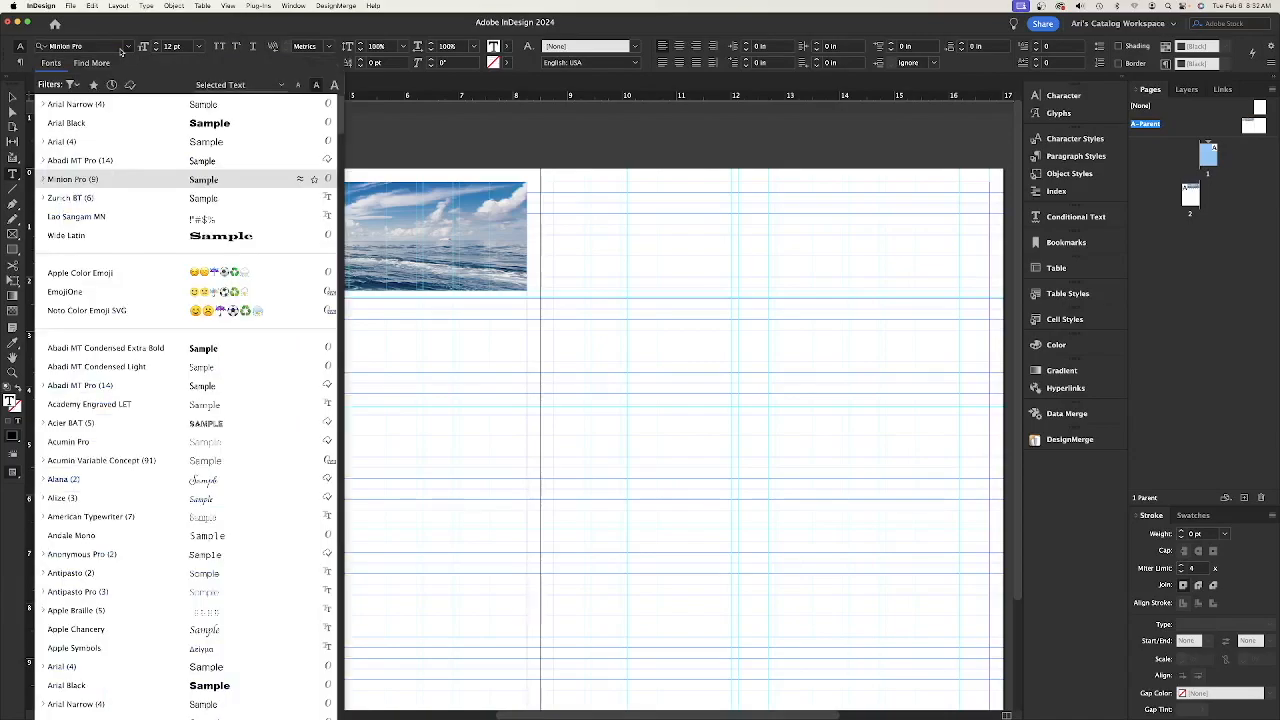
scroll(299, 290, down, 5)
scroll(299, 297, down, 3)
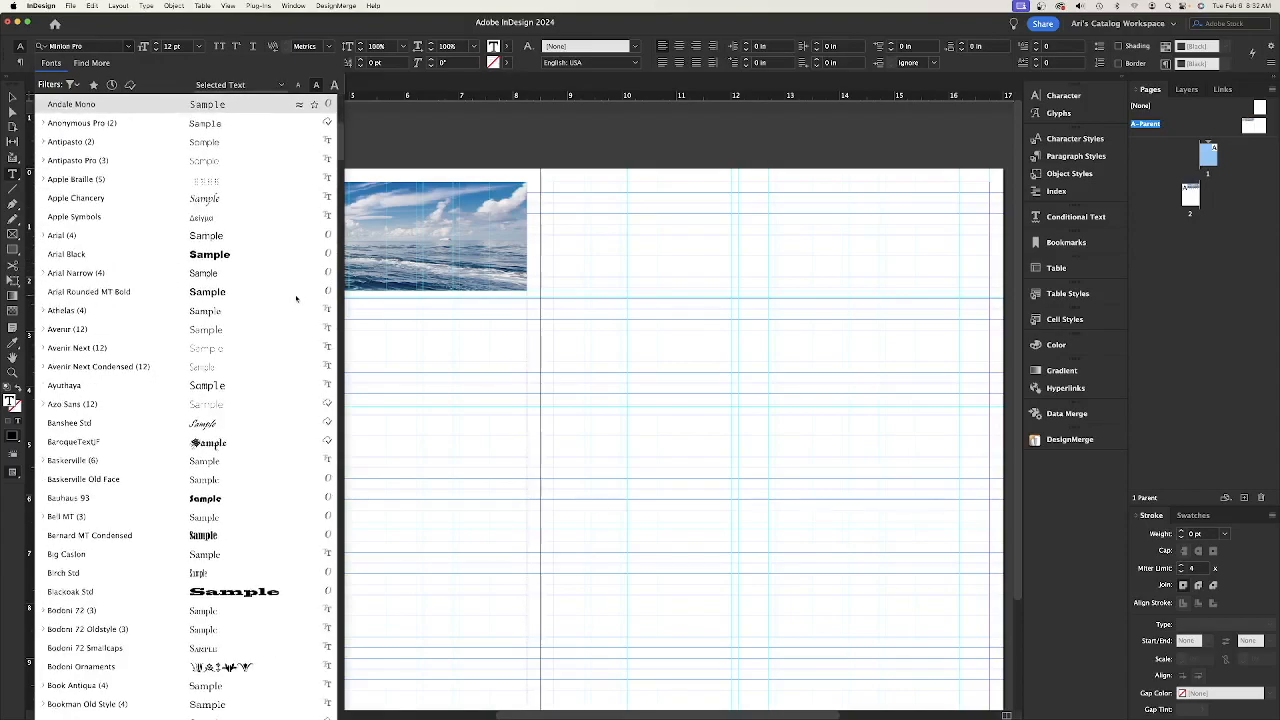
click(209, 256)
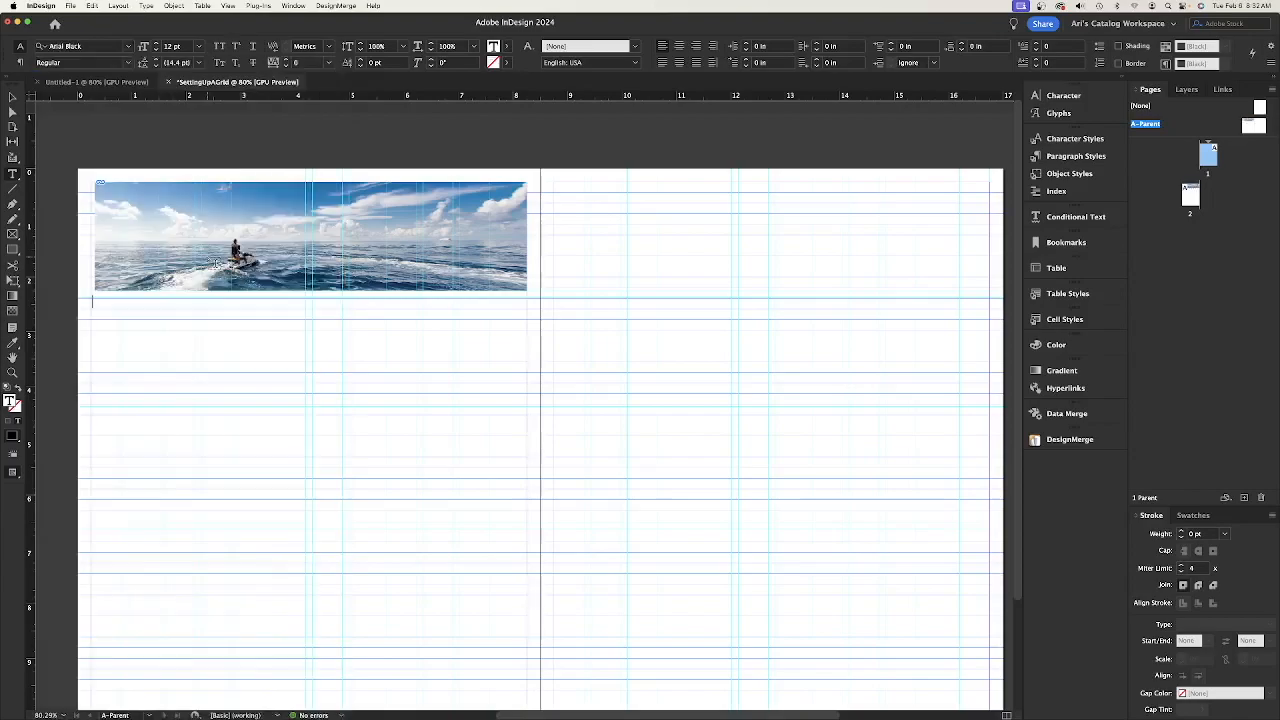
click(199, 47)
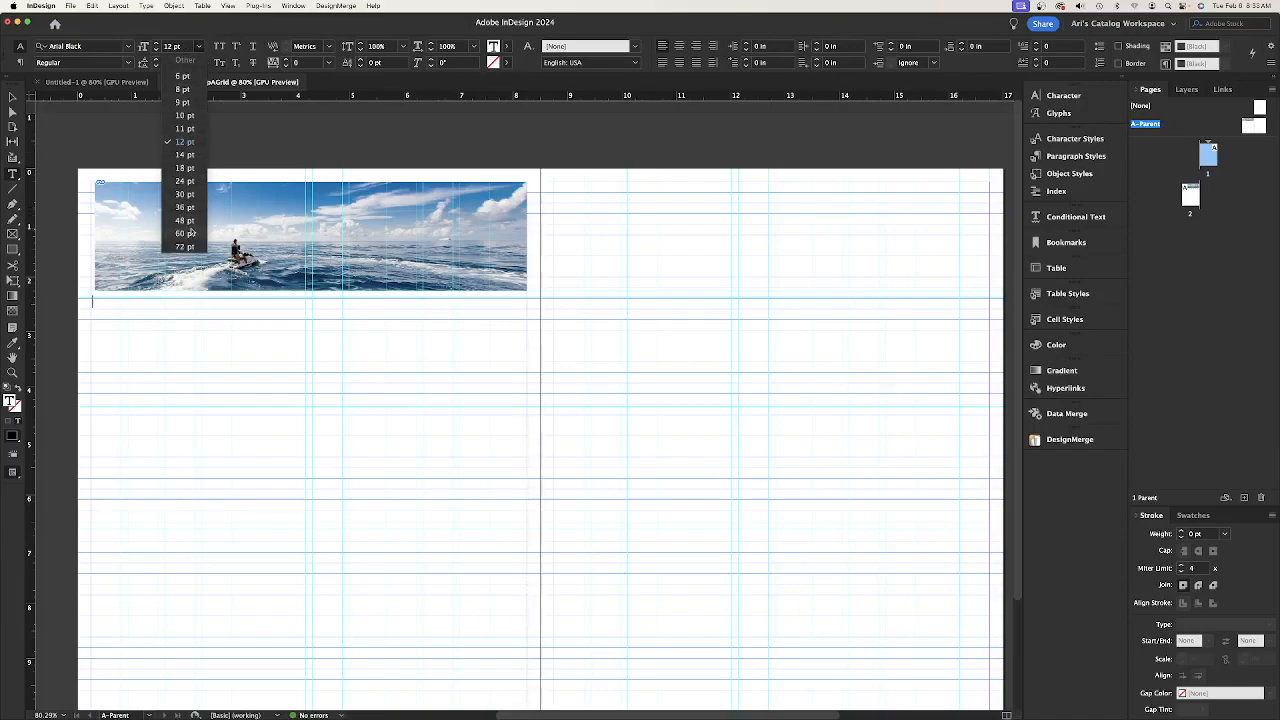
click(185, 221)
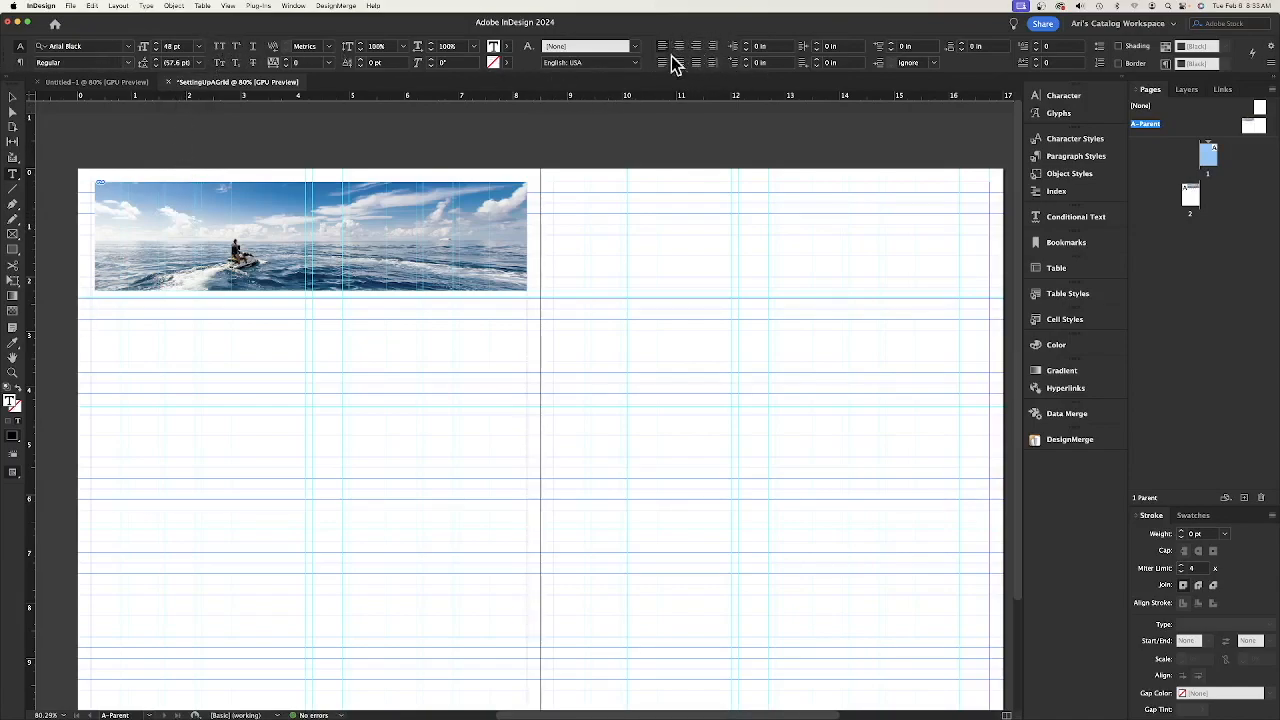
- Enter the headline "Setting Up Your Headline" in the text frame
click(22, 62)
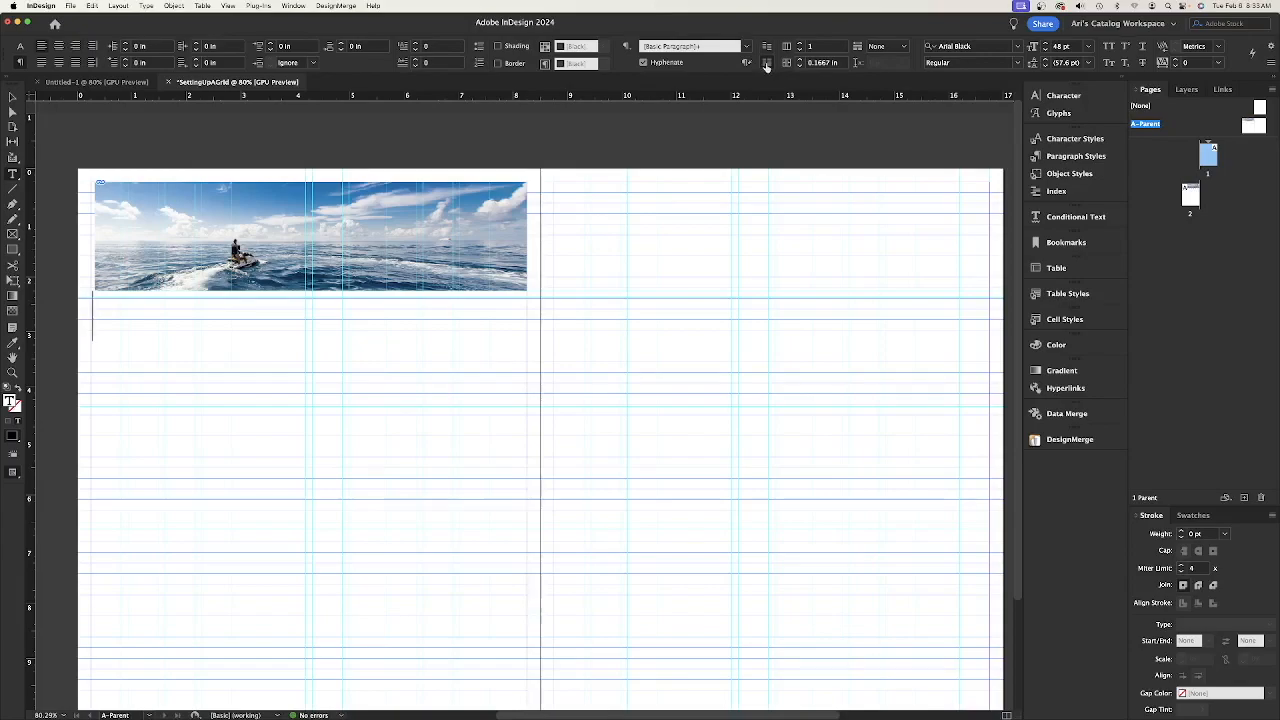
text(Setting)
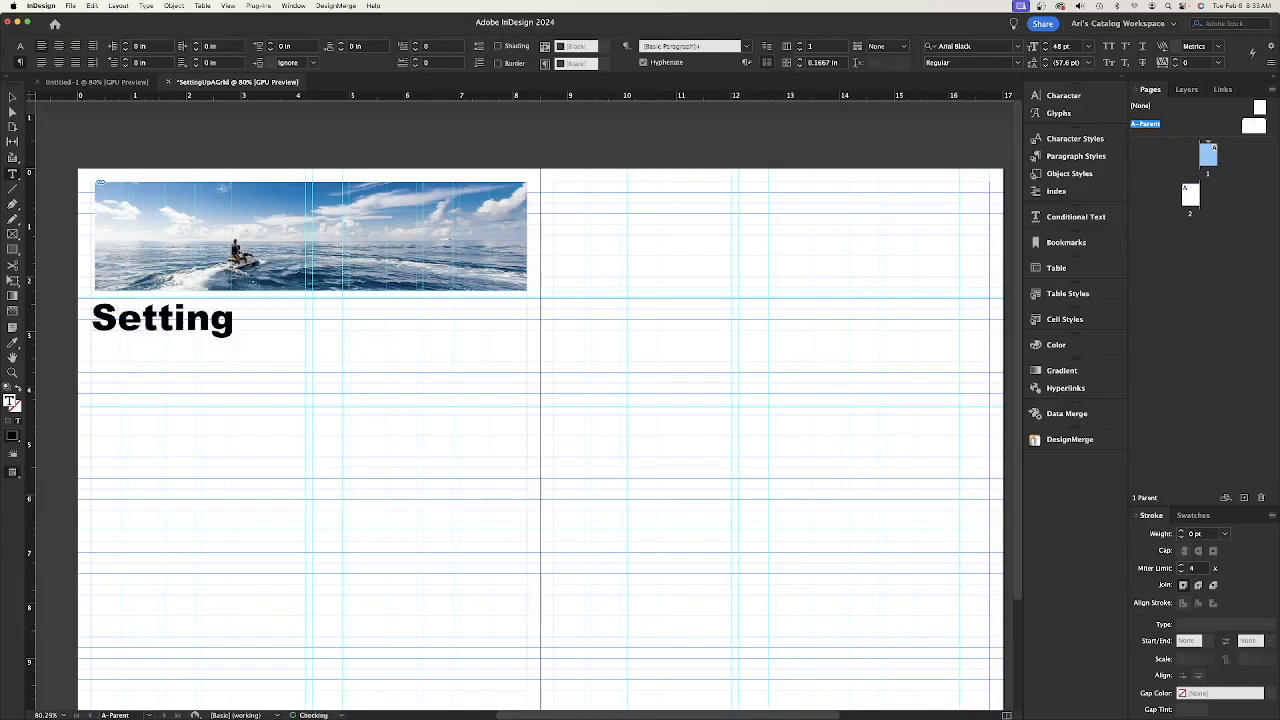
text( up y)
key(BackSpace)
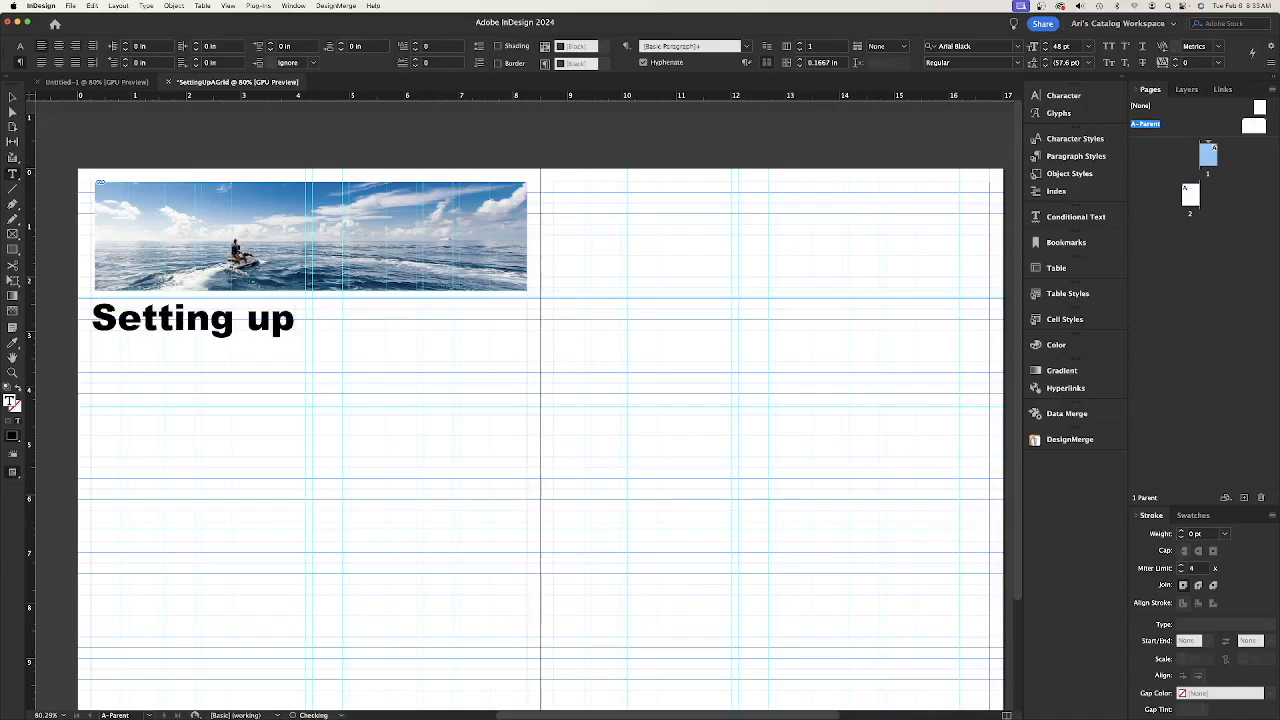
key(BackSpace)
key(BackSpace)
key(BackSpace)
text(Up )
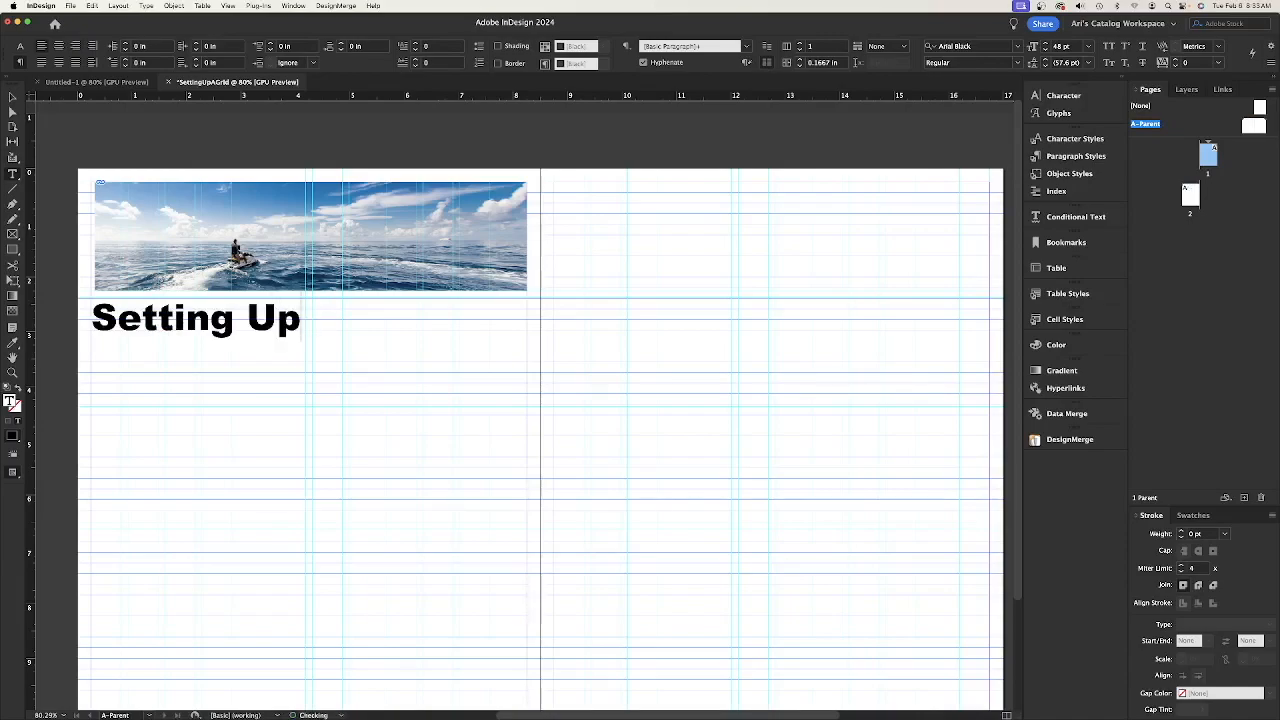
text(Your Head)
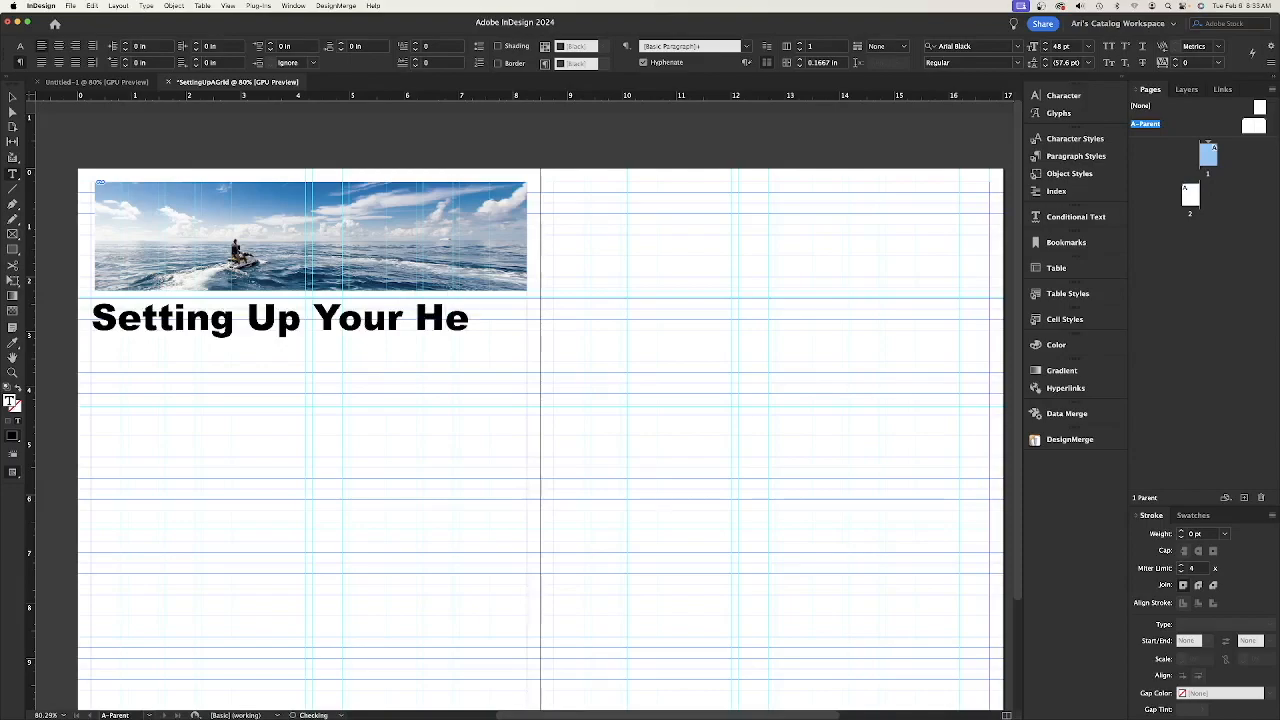
key(BackSpace)
key(BackSpace)
key(BackSpace)
key(BackSpace)
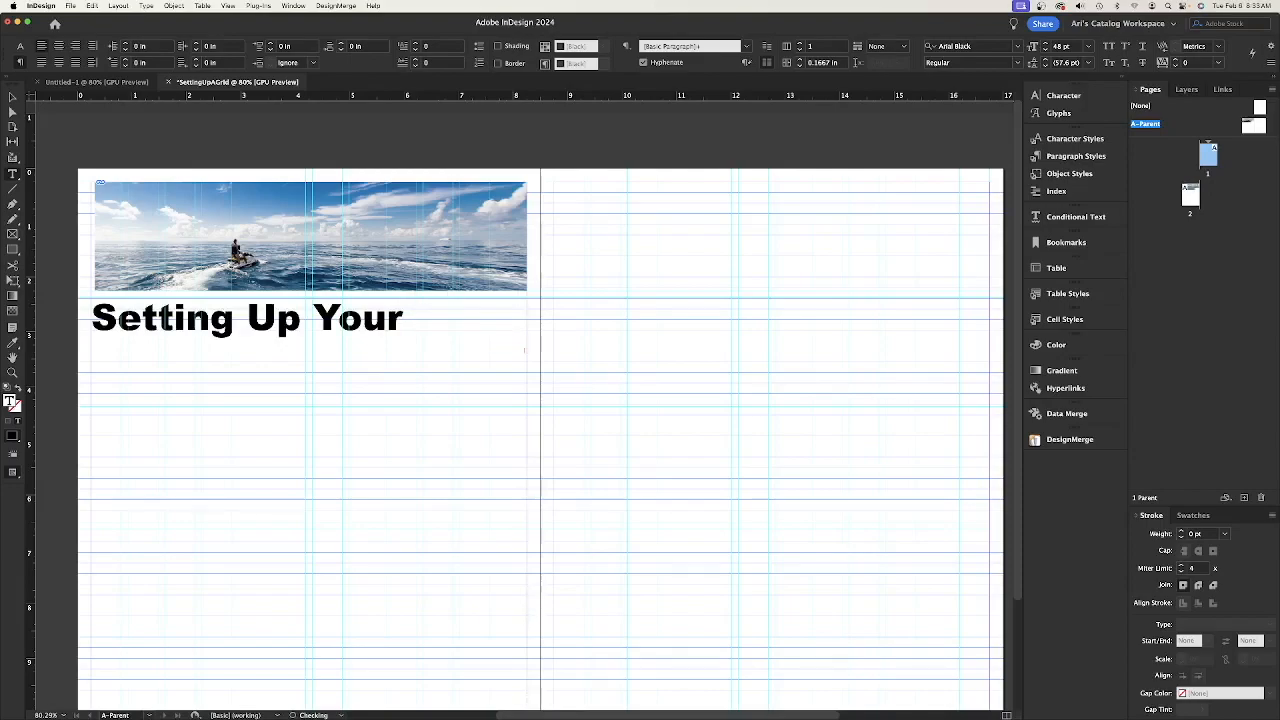
text(Headline)
key(Escape)
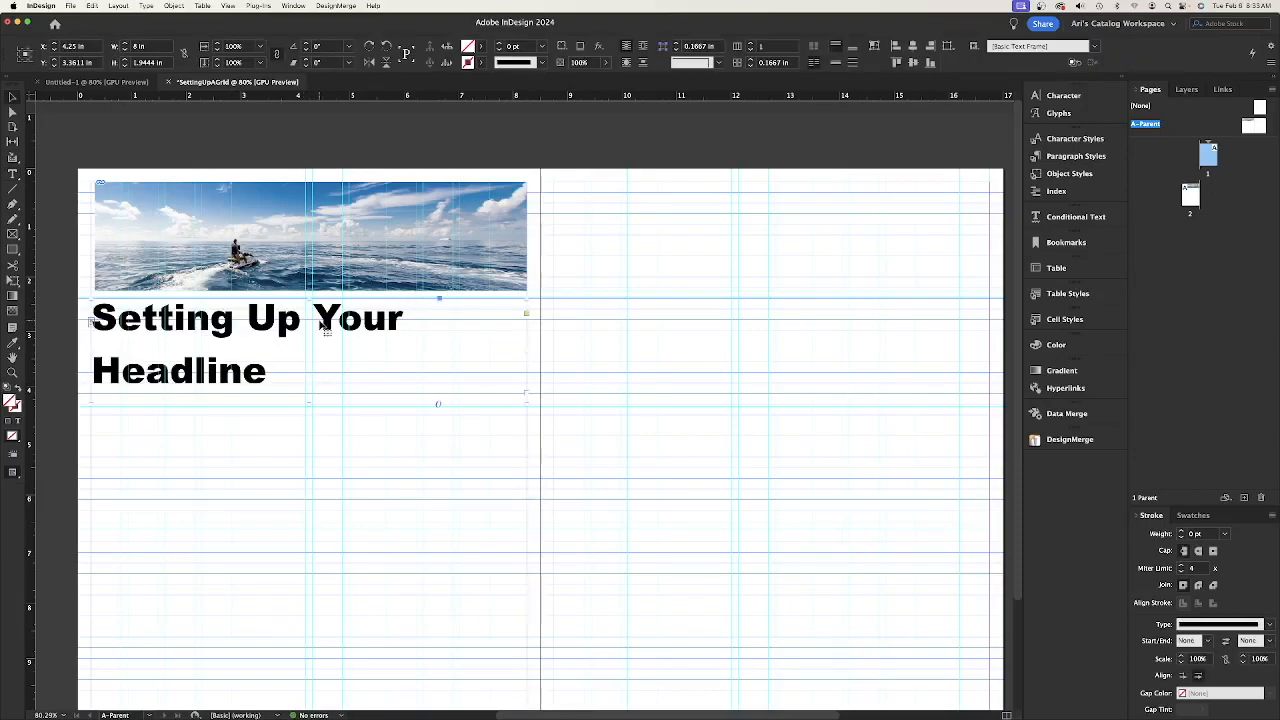
- Break the headline onto a second line before "Your" and center-align all of its text
double_click(315, 326)
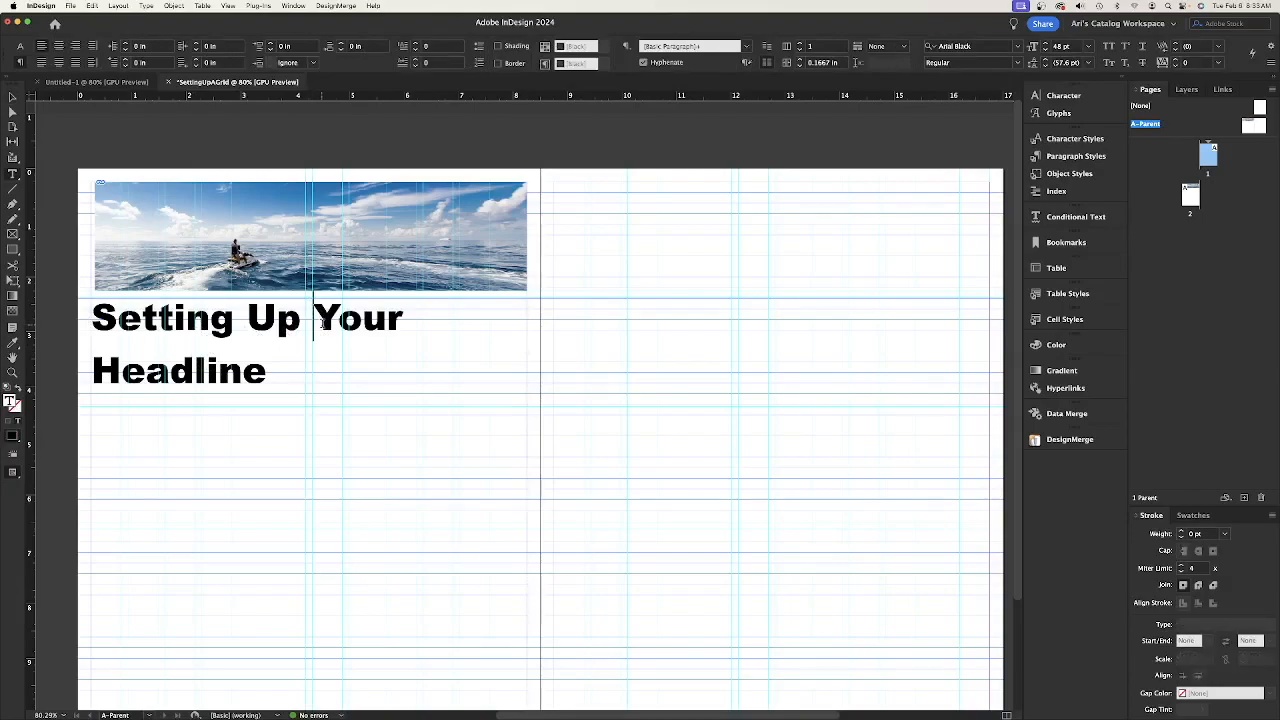
key(shift+Return)
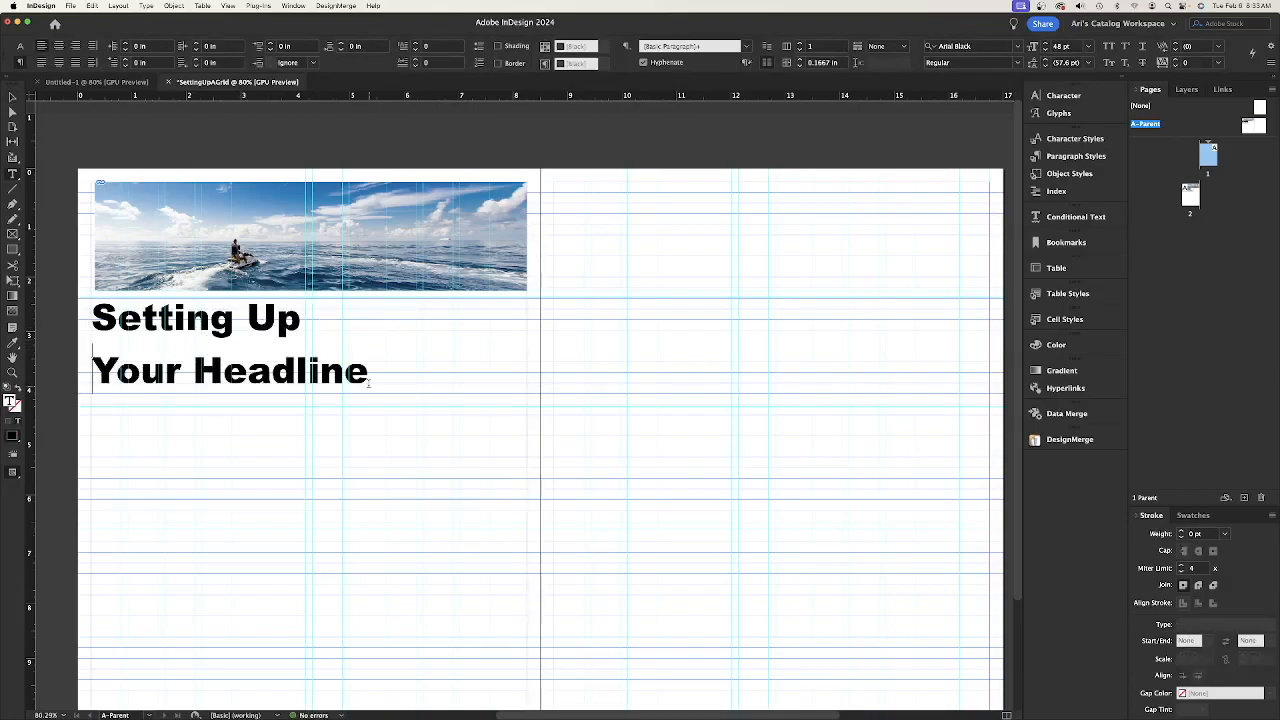
key(super+a)
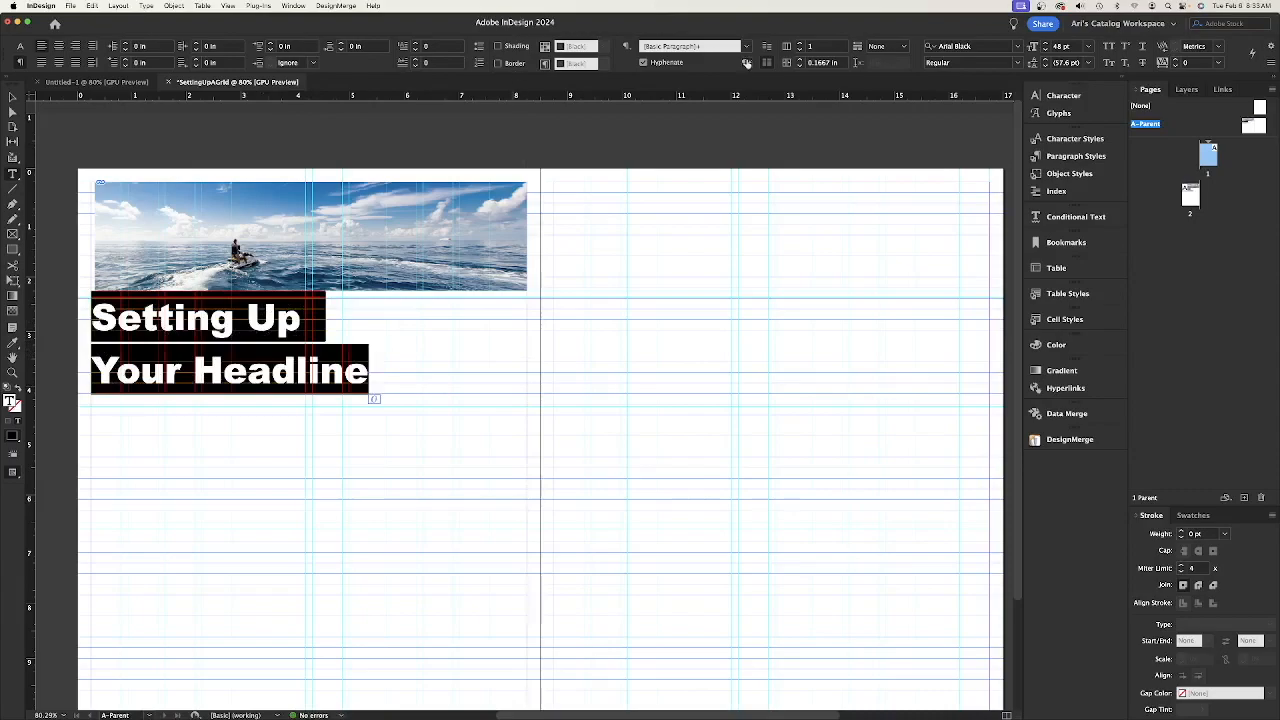
click(58, 47)
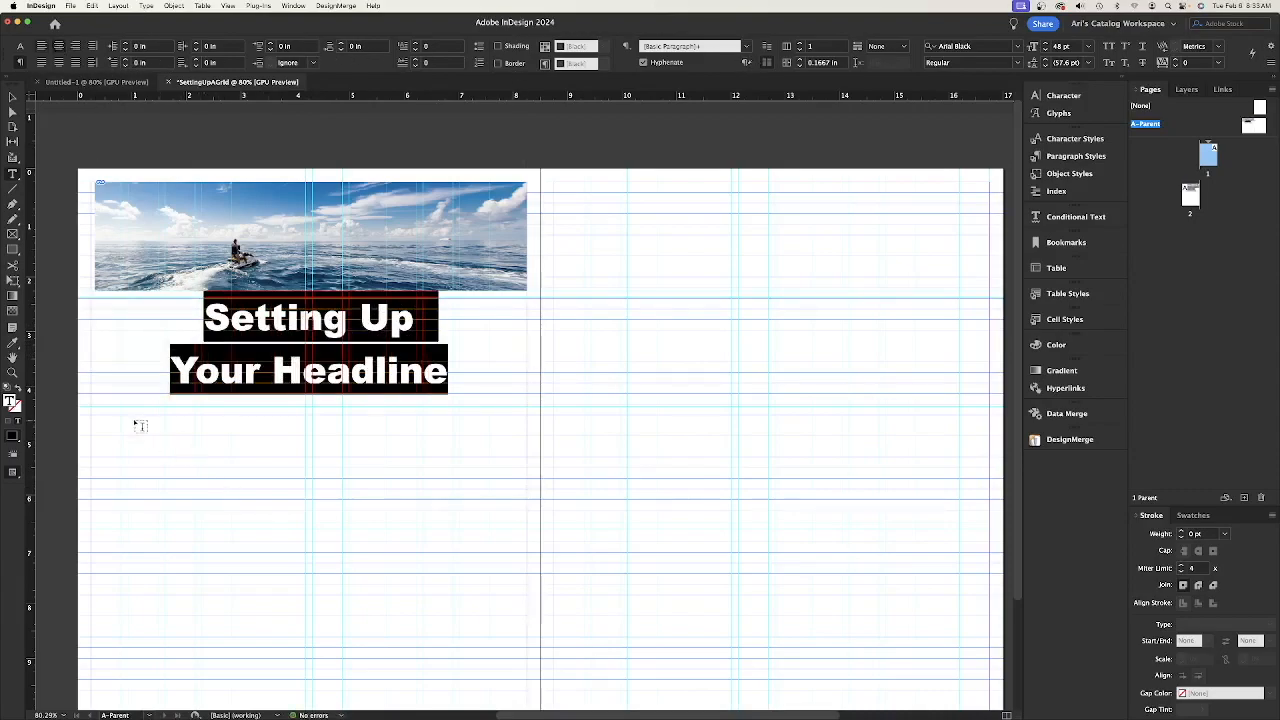
- Draw a text frame about 8 in wide and 6.25 in high below the headline
scroll(84, 358, down, 2)
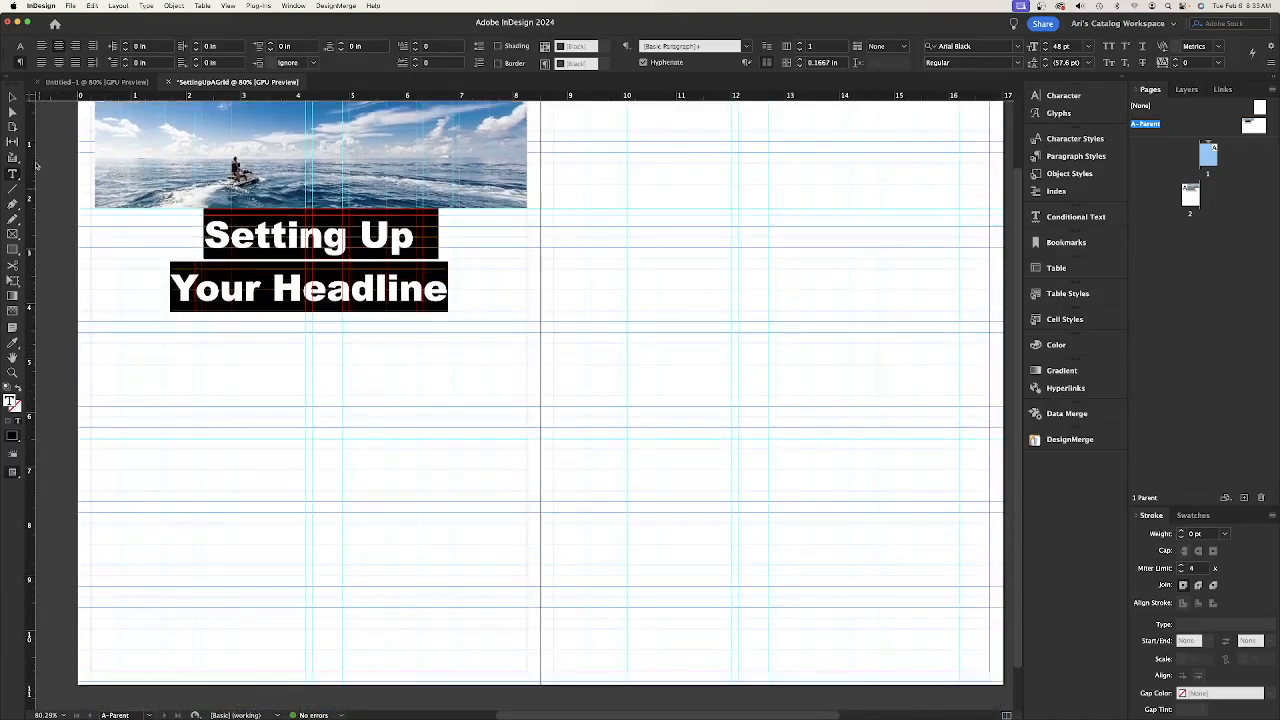
click(13, 99)
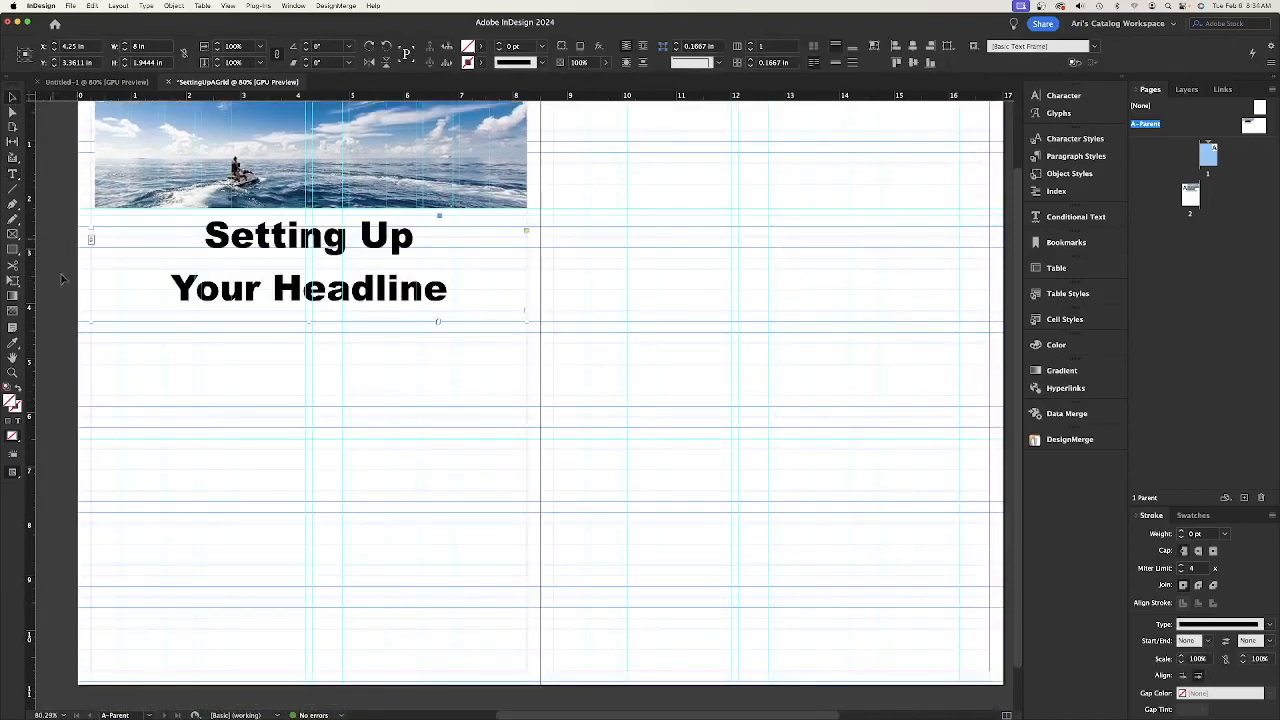
click(12, 176)
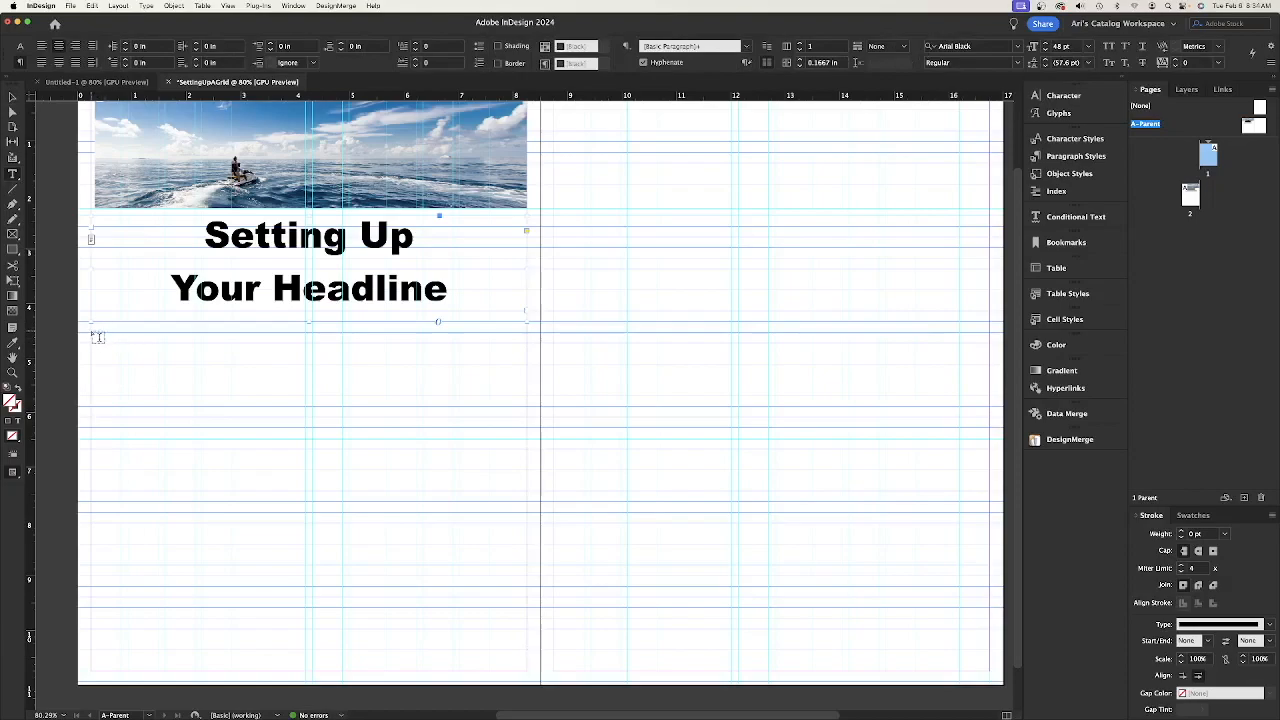
drag(97, 337, 525, 675)
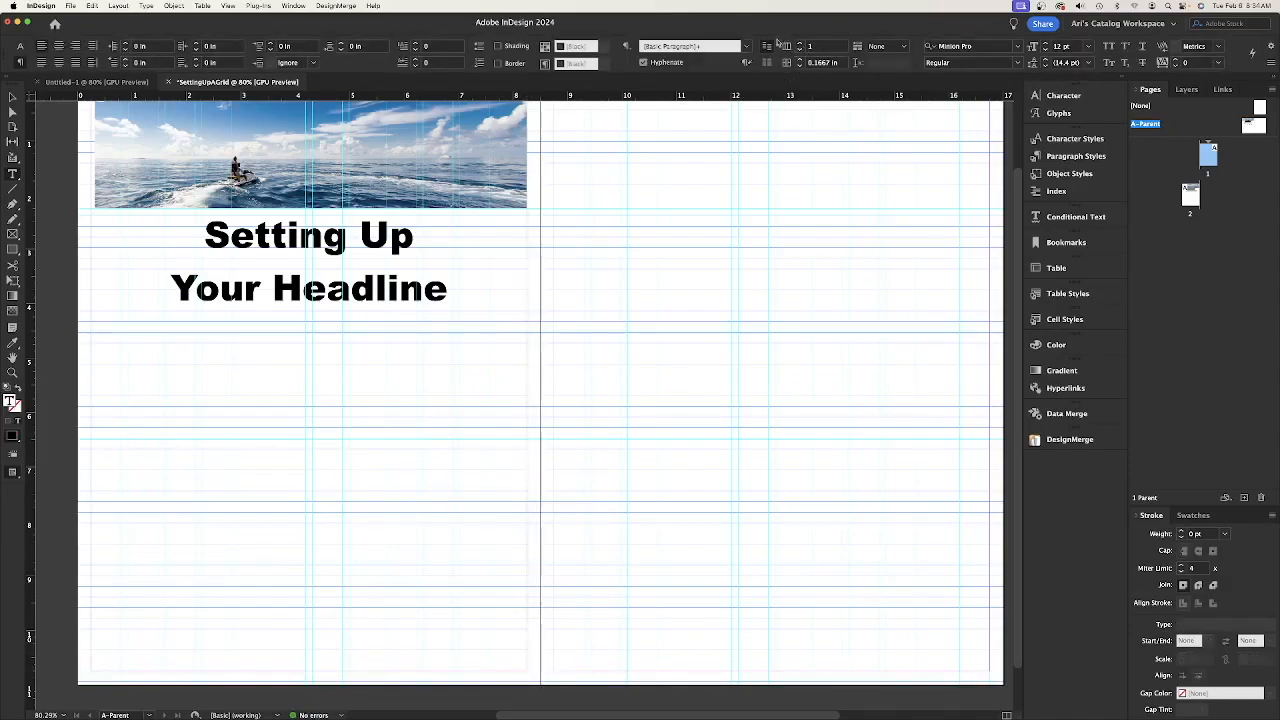
- Divide the new text frame into three columns with a 0.125 in gutter
click(800, 46)
click(800, 46)
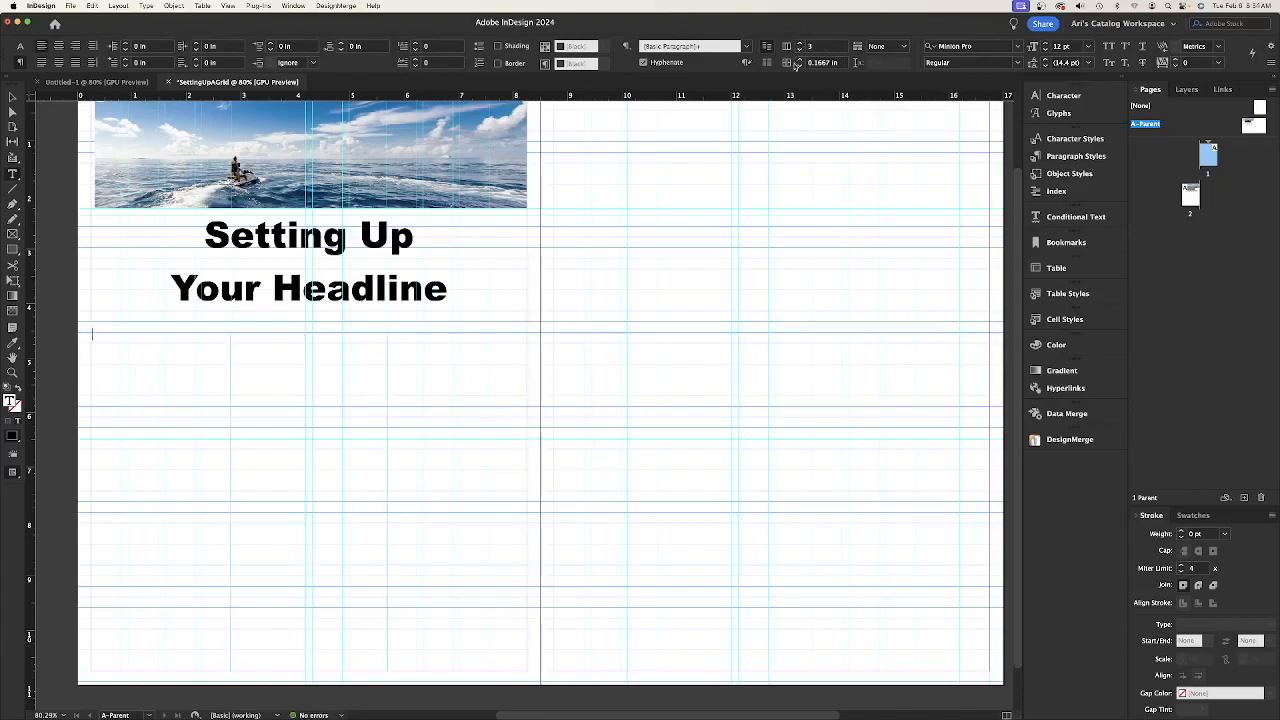
click(800, 66)
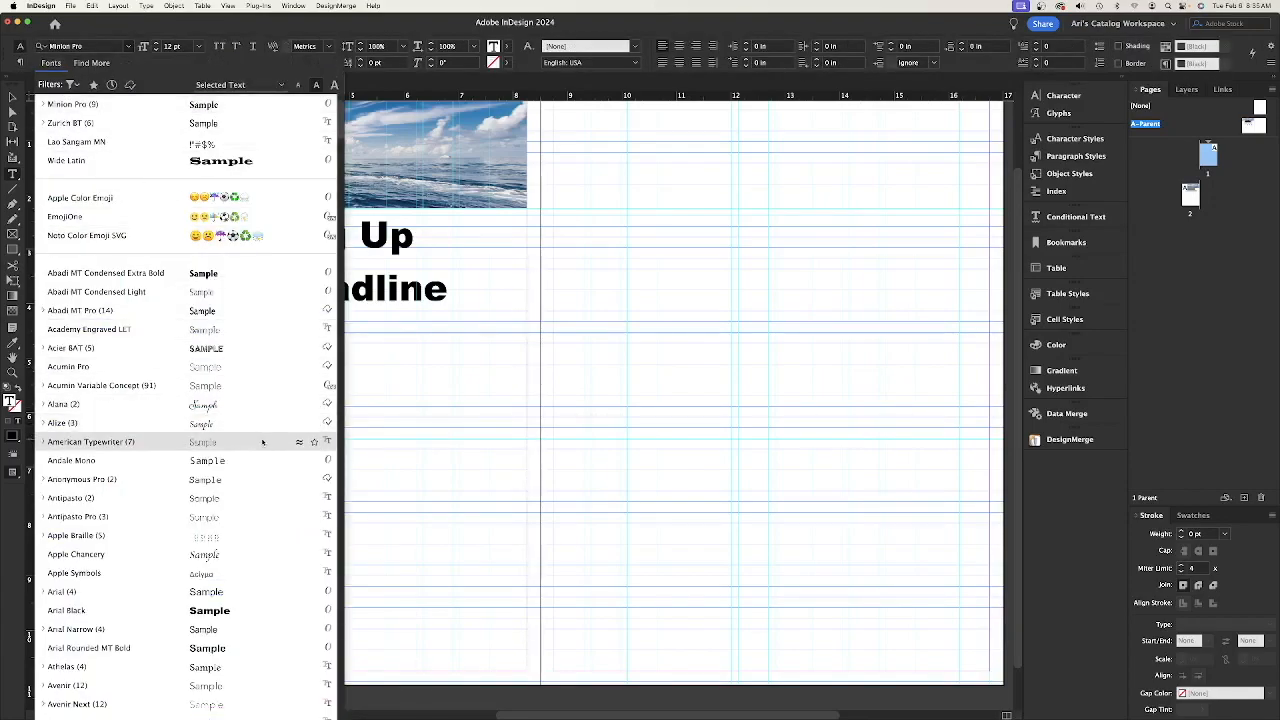
- Set the text in the three-column frame to Bookman Old Style at 18 pt
scroll(262, 442, down, 10)
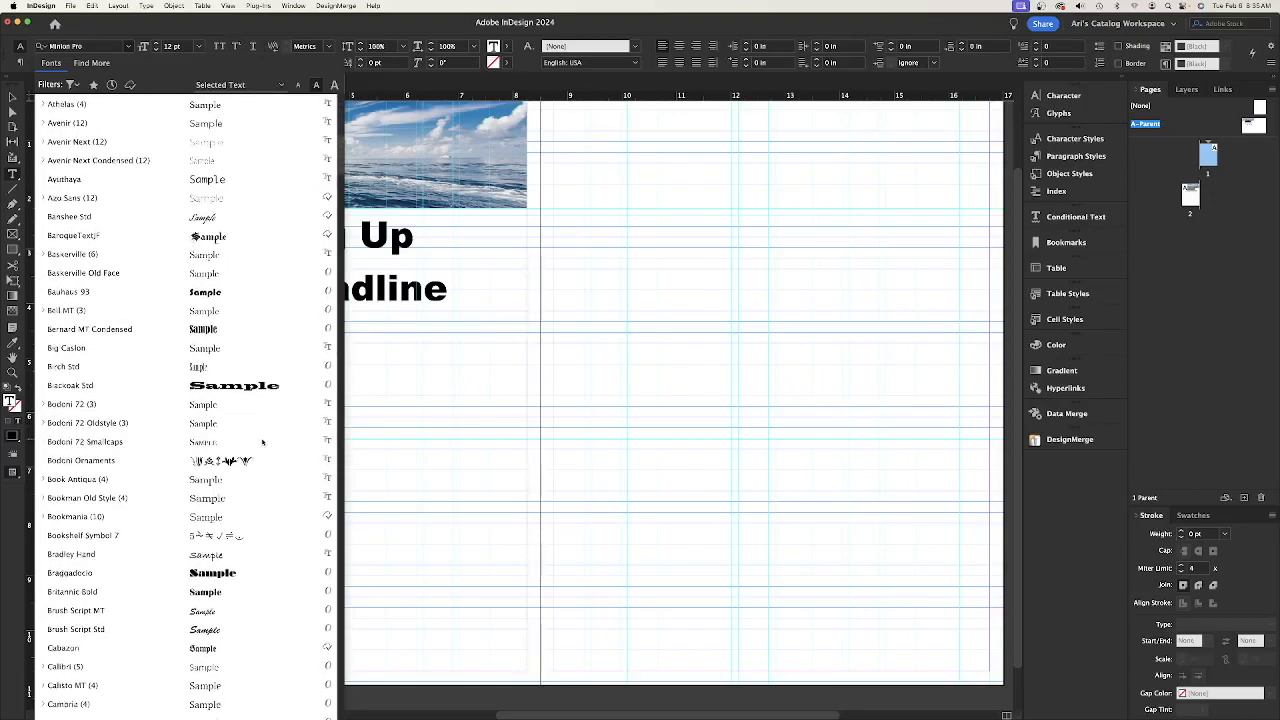
scroll(262, 442, down, 3)
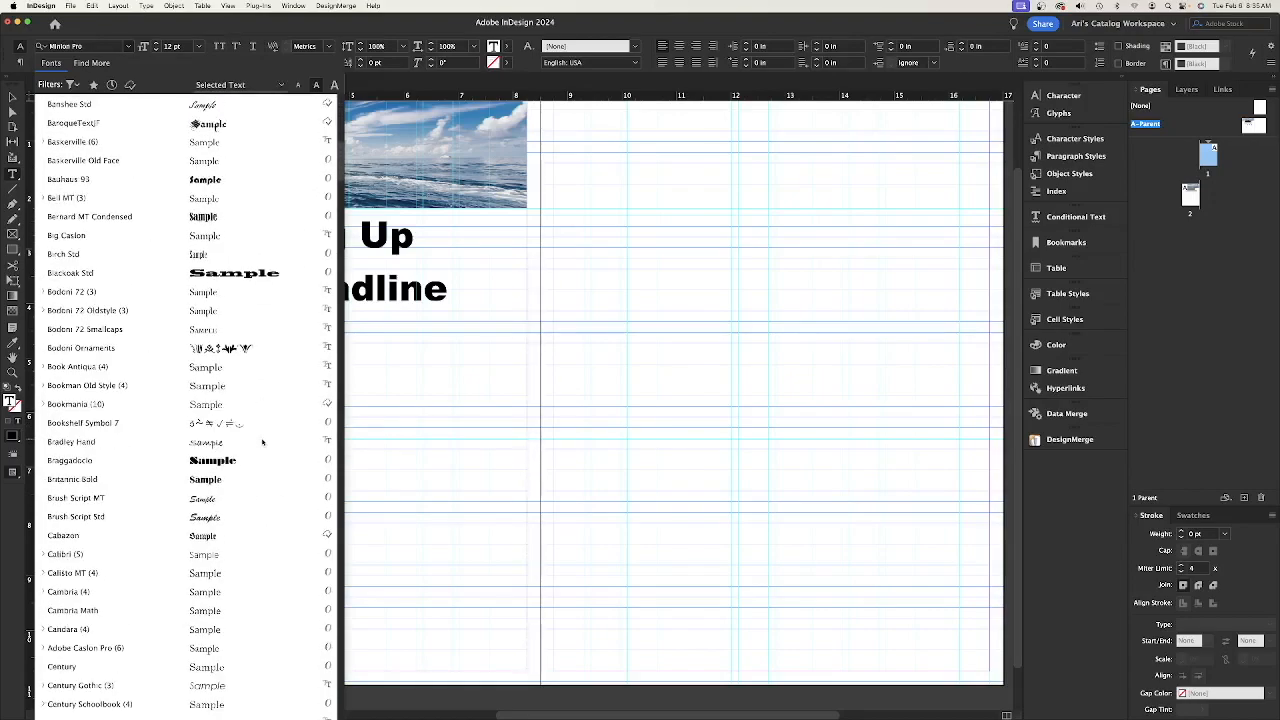
click(101, 386)
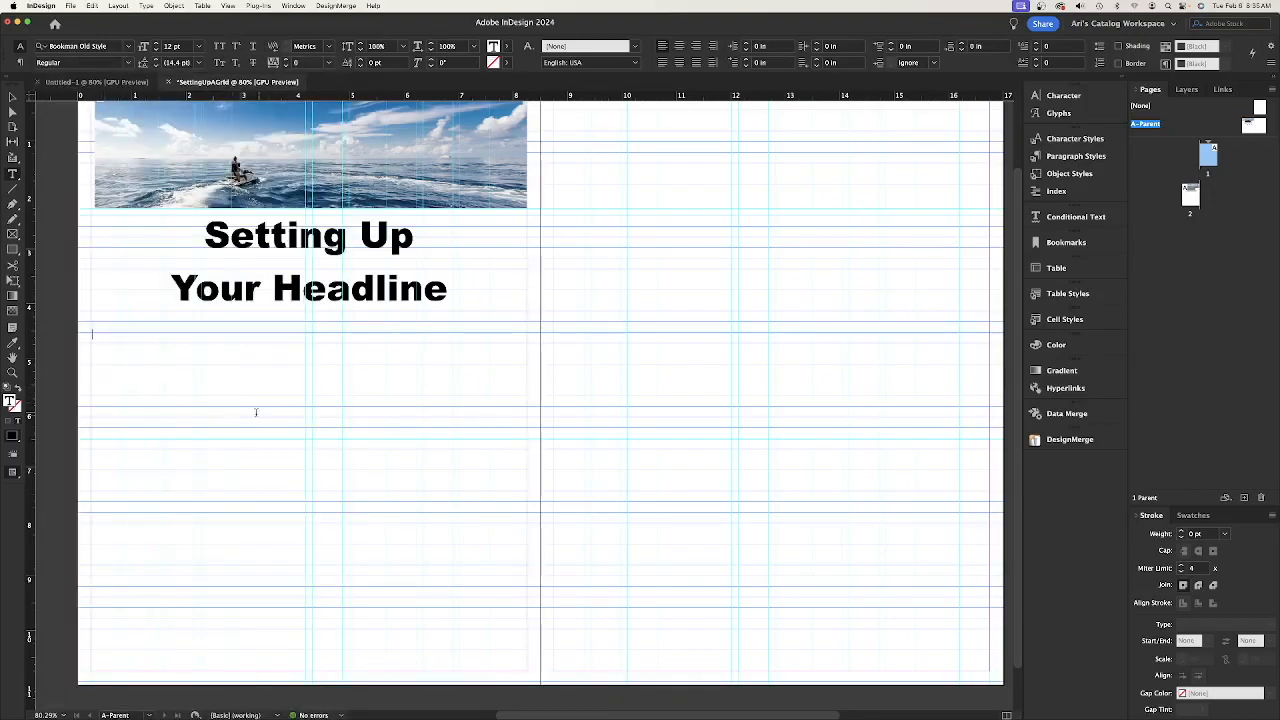
click(197, 48)
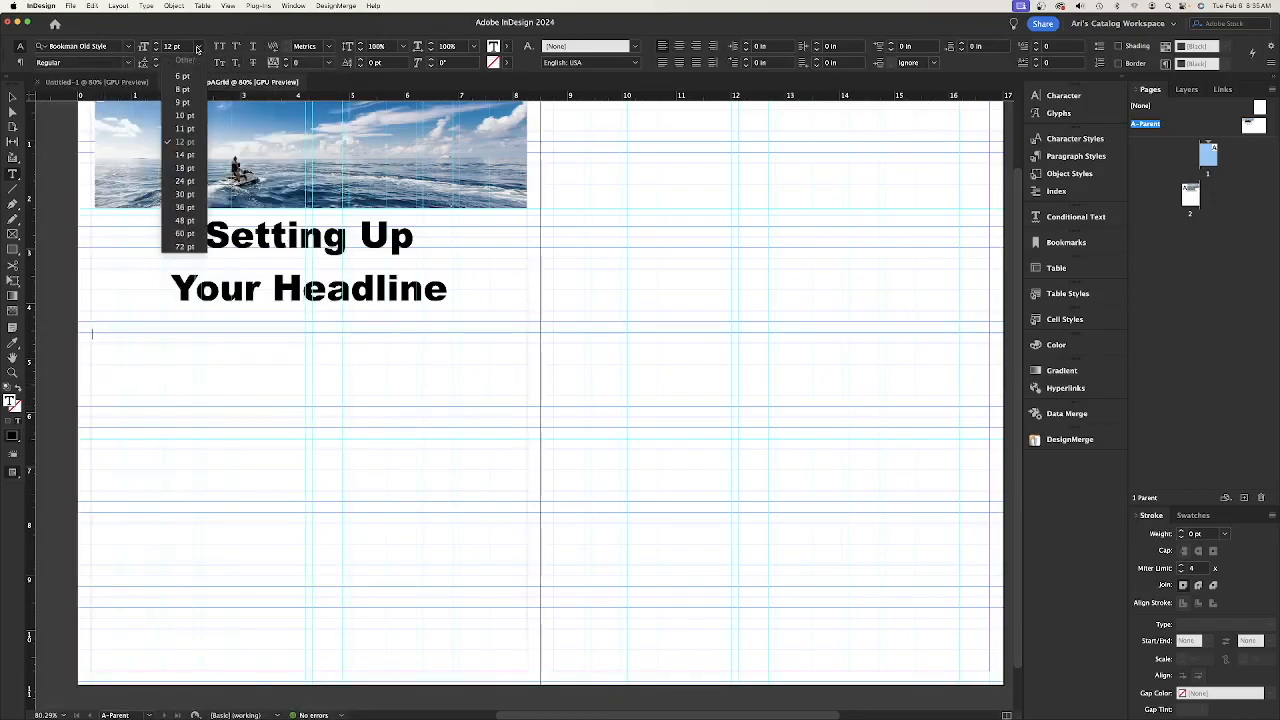
click(188, 168)
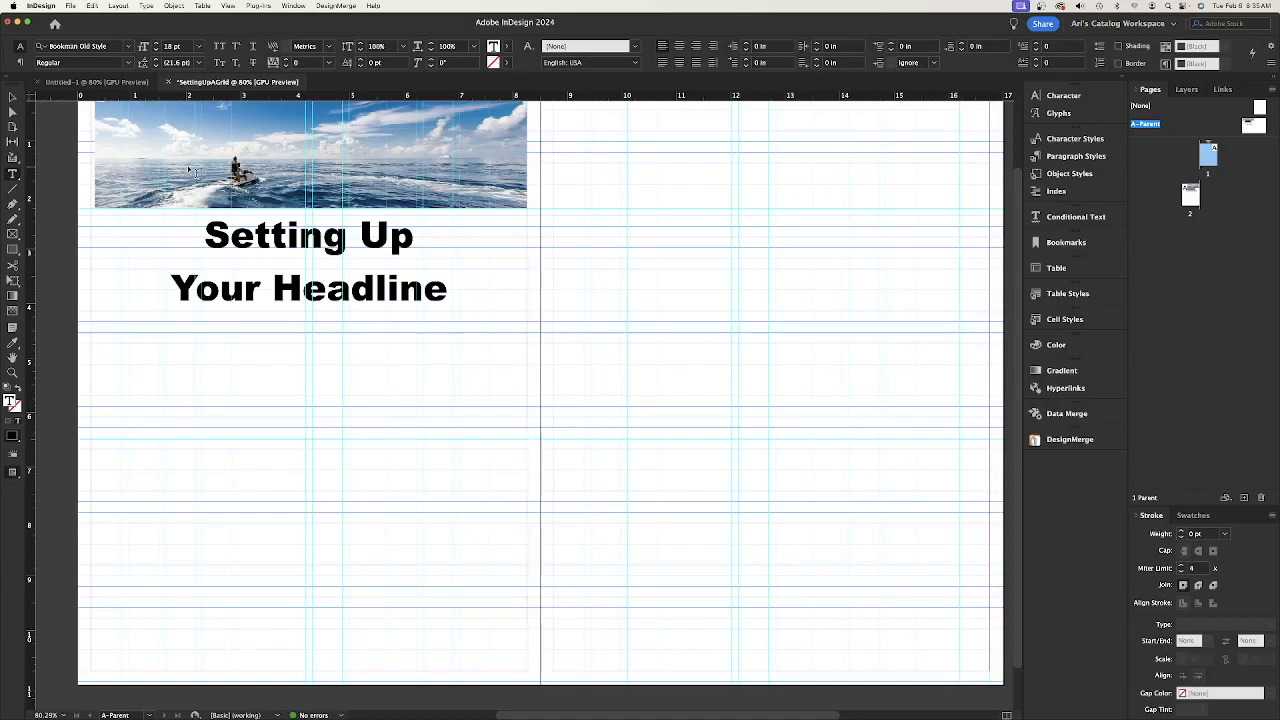
- Enter the subheading "Working With Rows and Columns" in the three-column frame and make it bold
text(Working With Rows and Columns)
key(super+a)
click(129, 64)
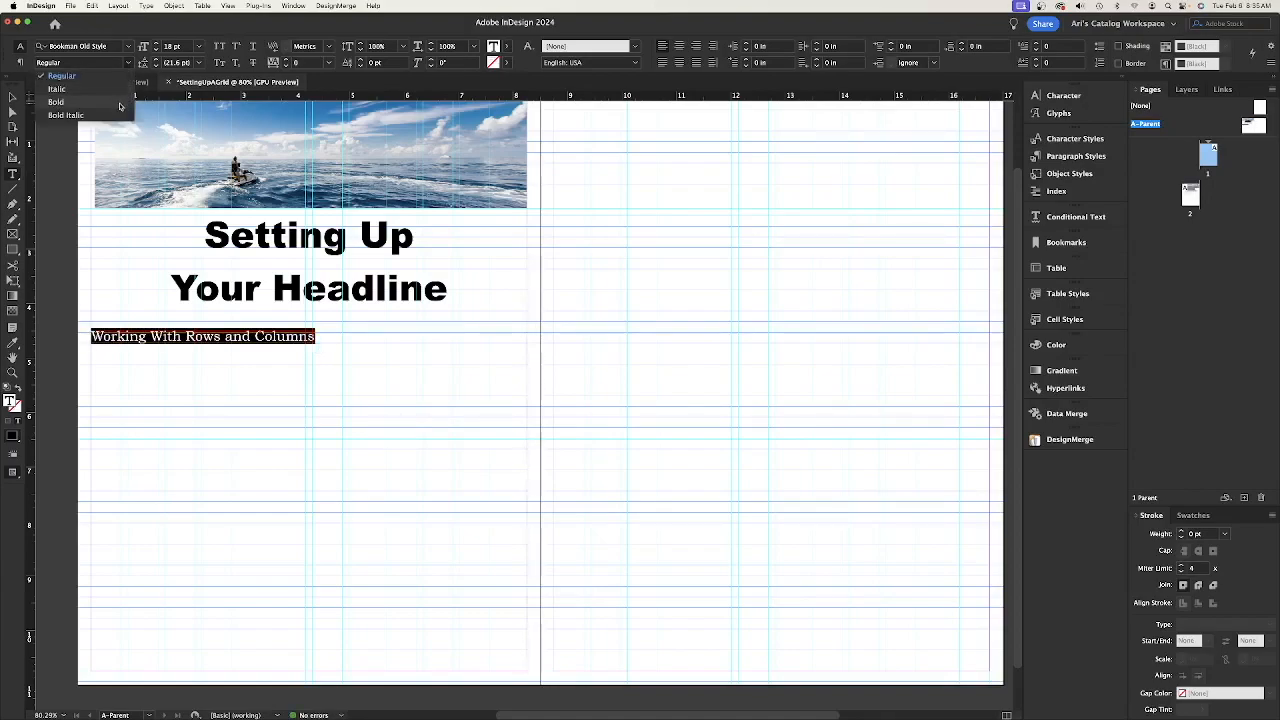
click(119, 104)
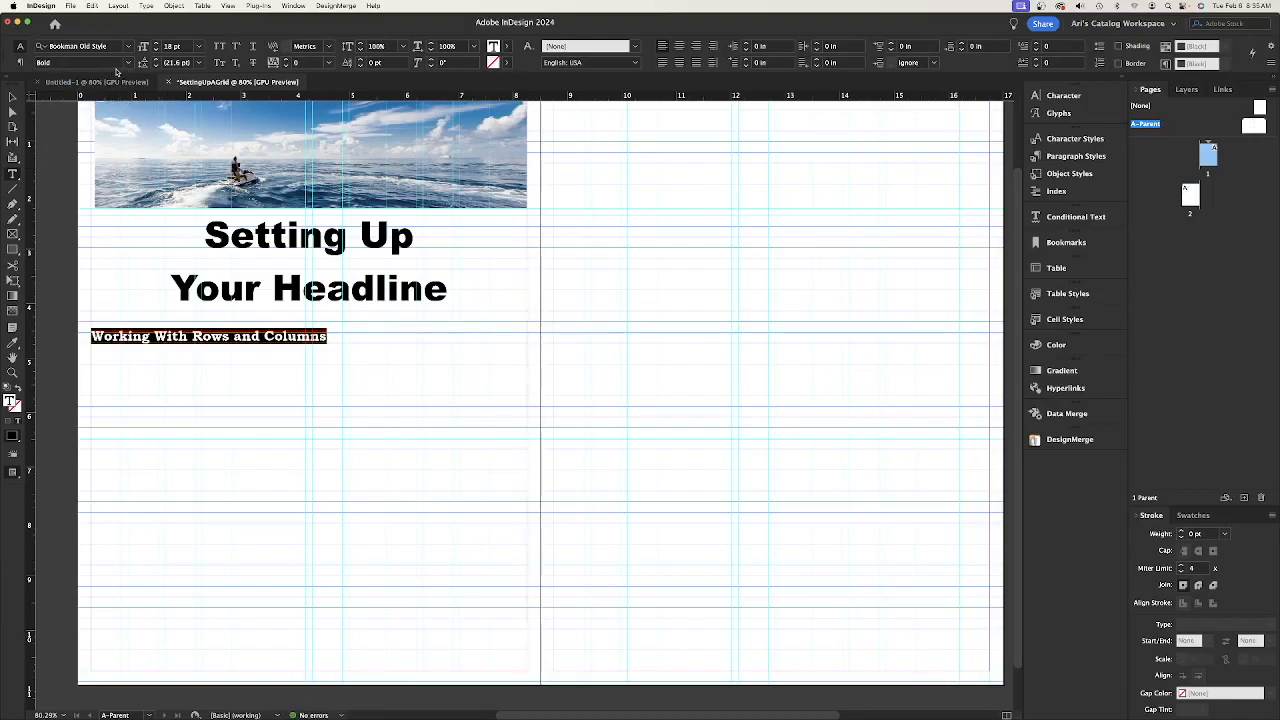
- Start a new paragraph after the subheading and set its text to Regular at 10 pt
click(327, 337)
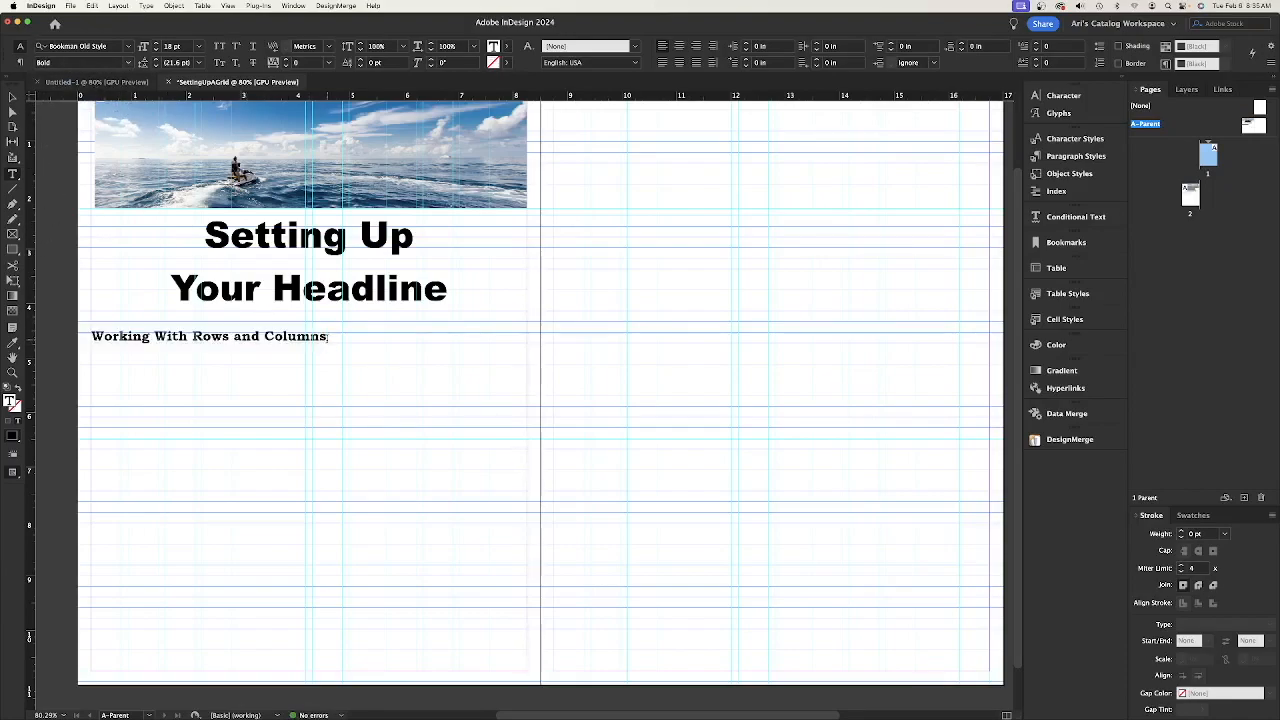
key(Return)
click(128, 62)
click(89, 77)
click(199, 47)
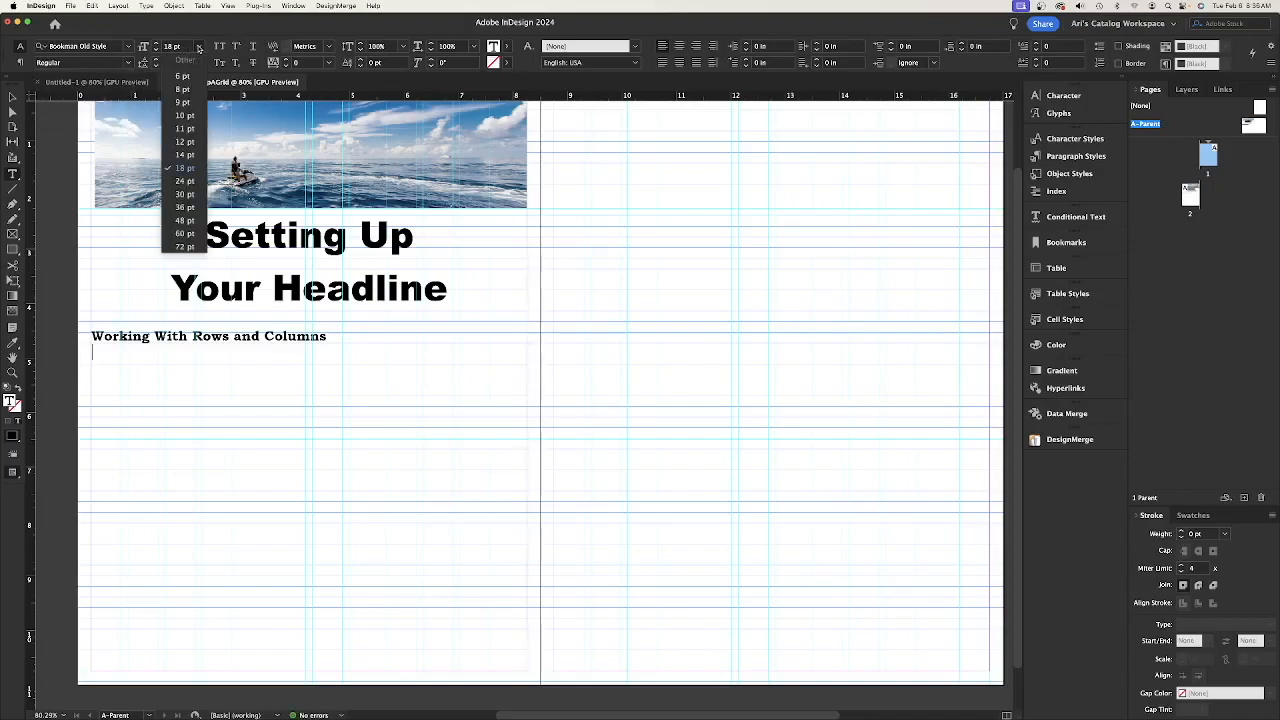
click(187, 115)
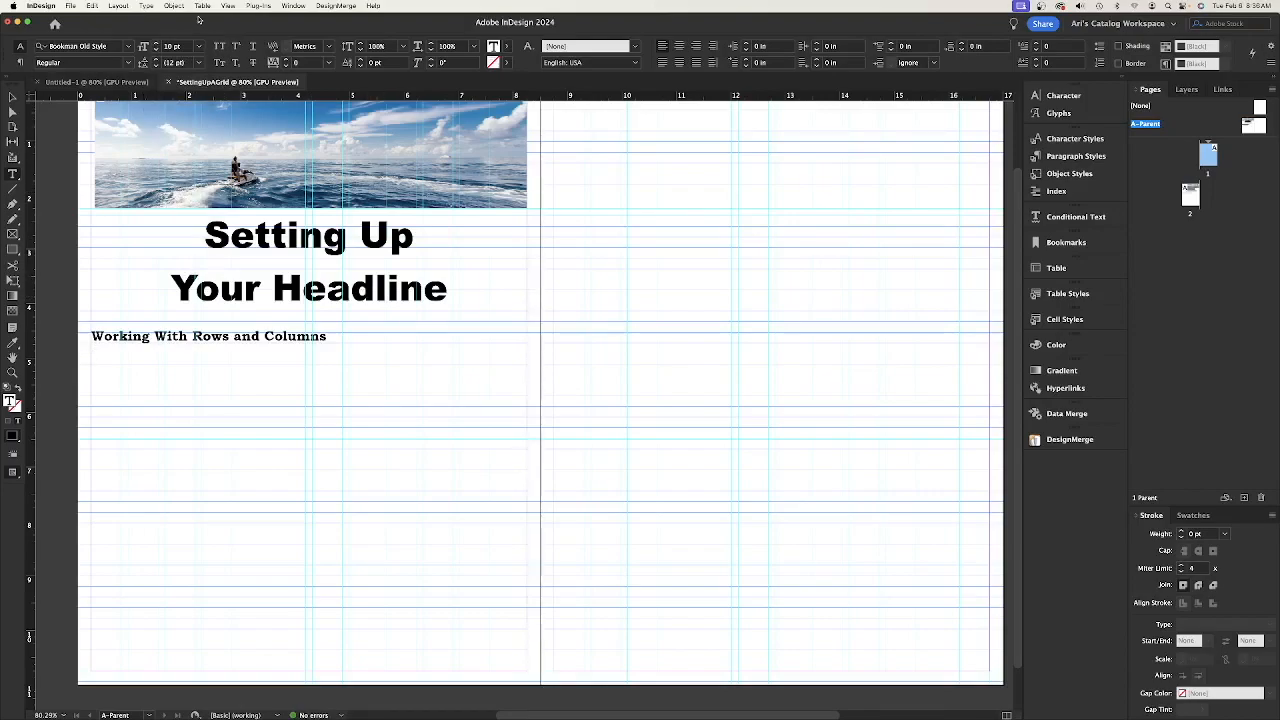
- Fill the frame below the subheading with placeholder text
click(147, 6)
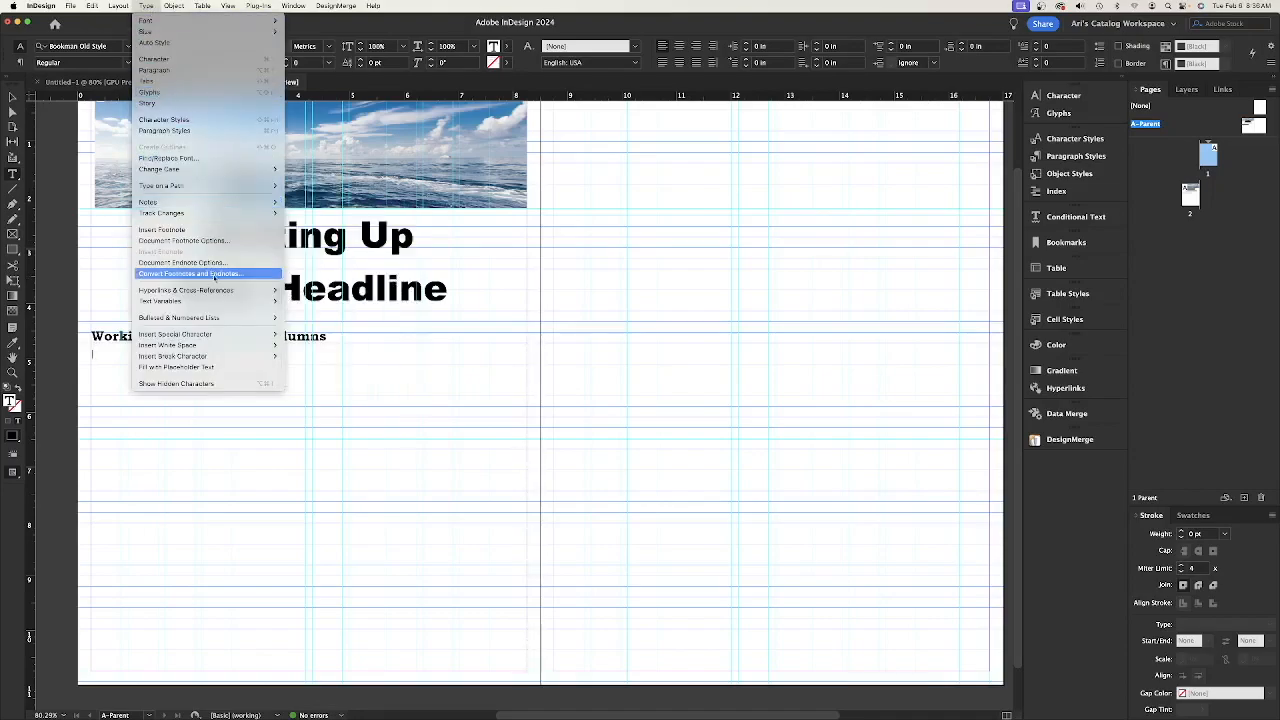
mouse_move(215, 338)
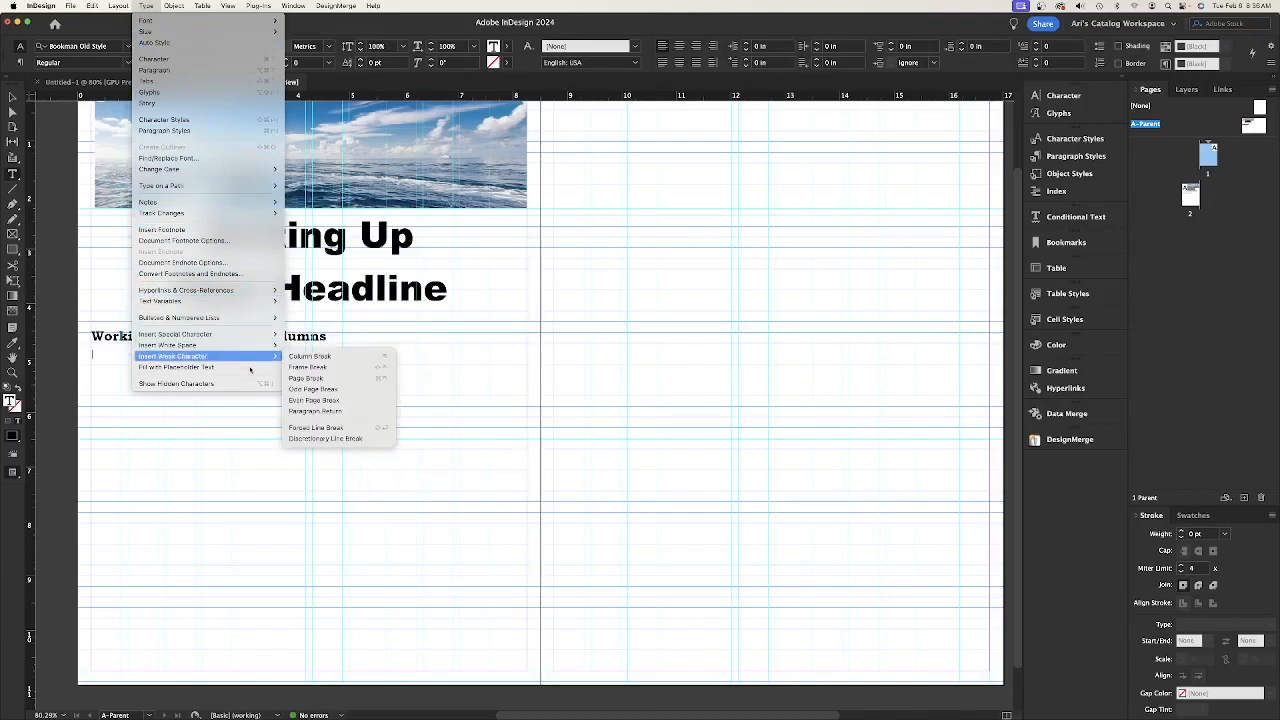
click(249, 368)
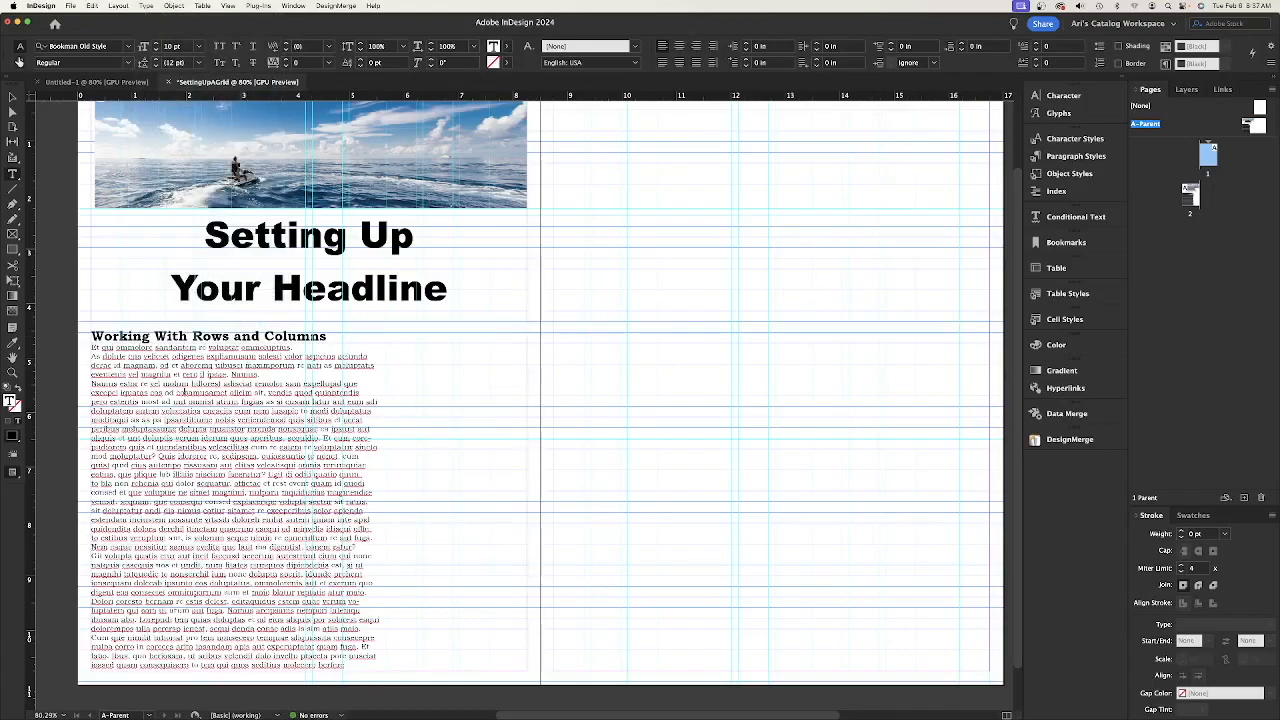
- Set the column span of all the placeholder body text to None
click(19, 62)
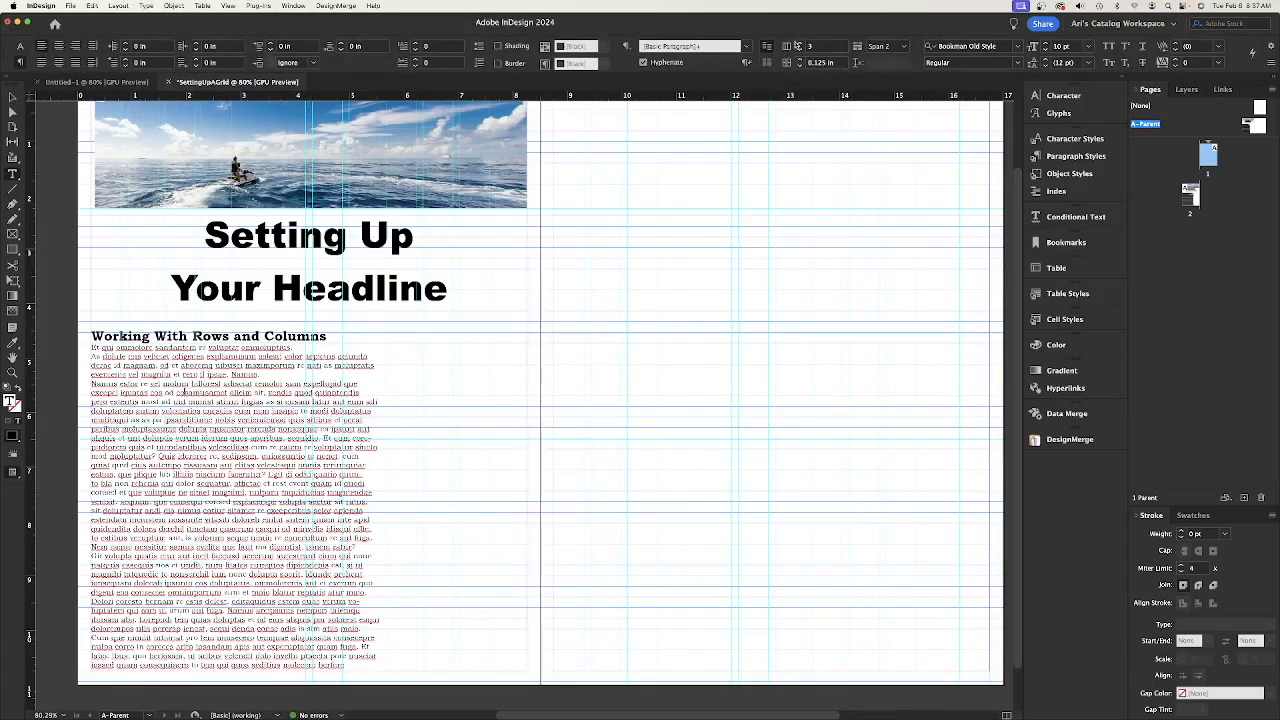
click(904, 47)
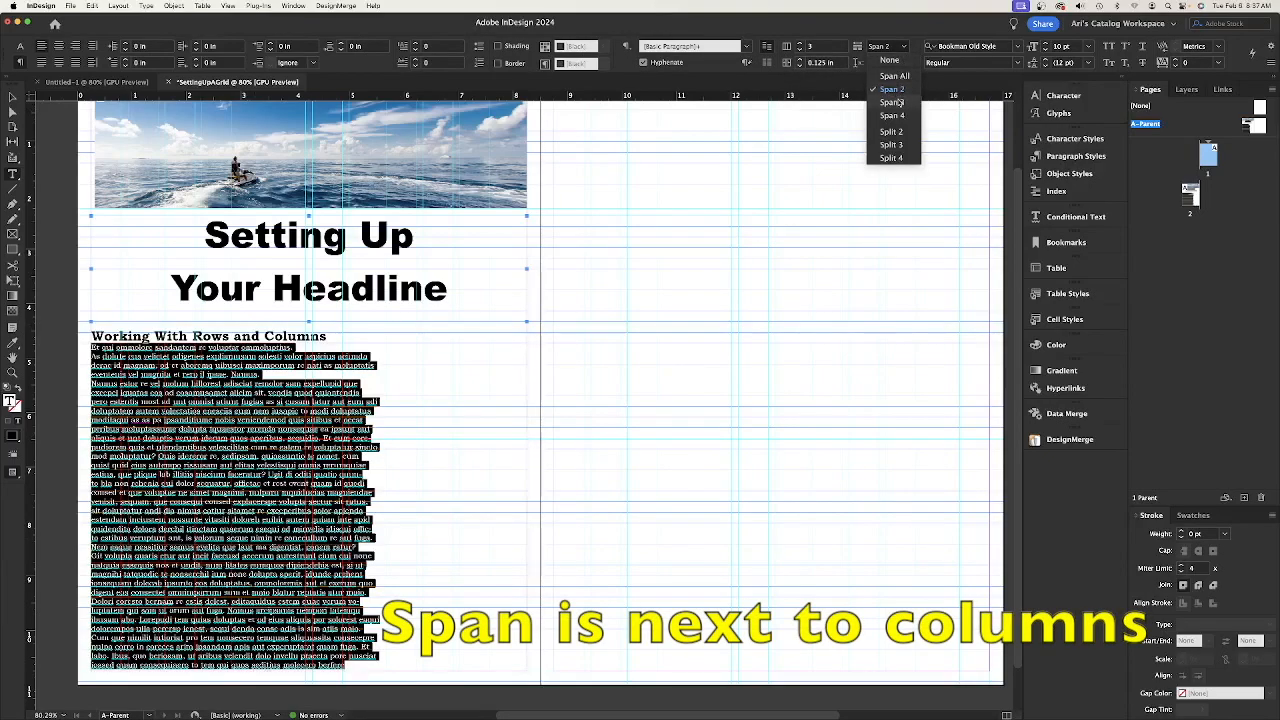
click(896, 62)
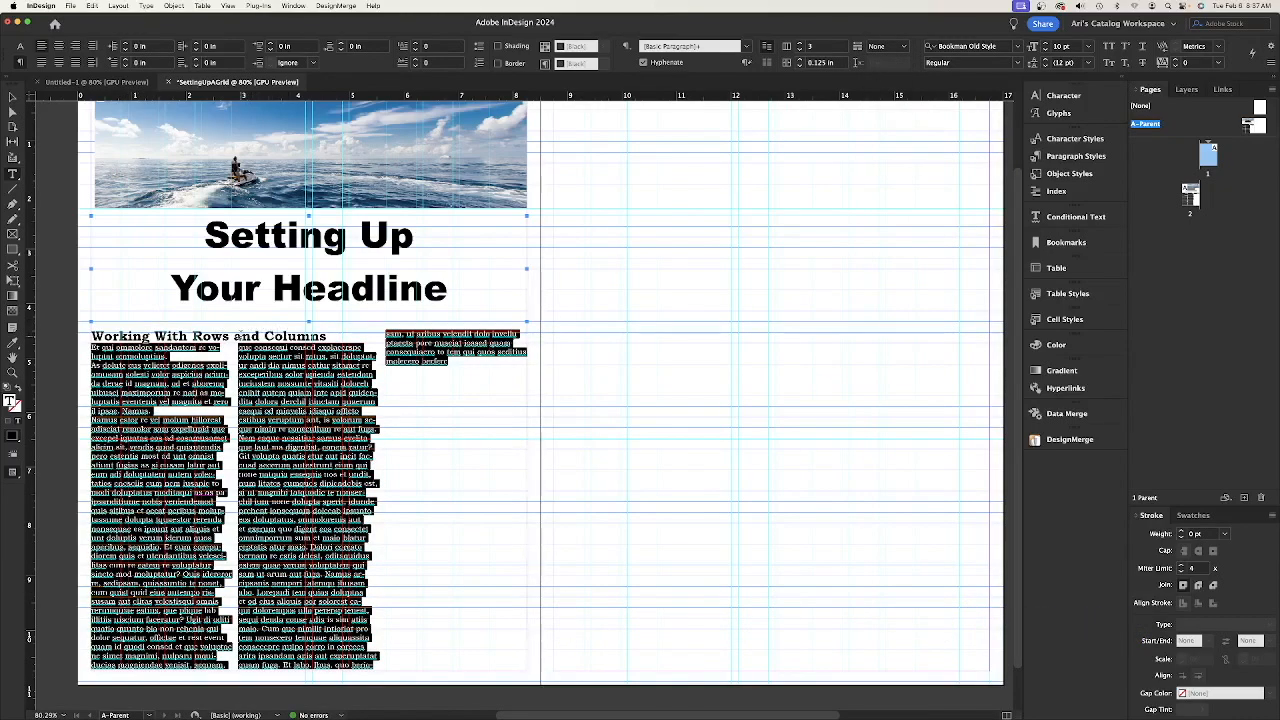
- Try to center-align the "Working With Rows and Columns" subheading
click(248, 334)
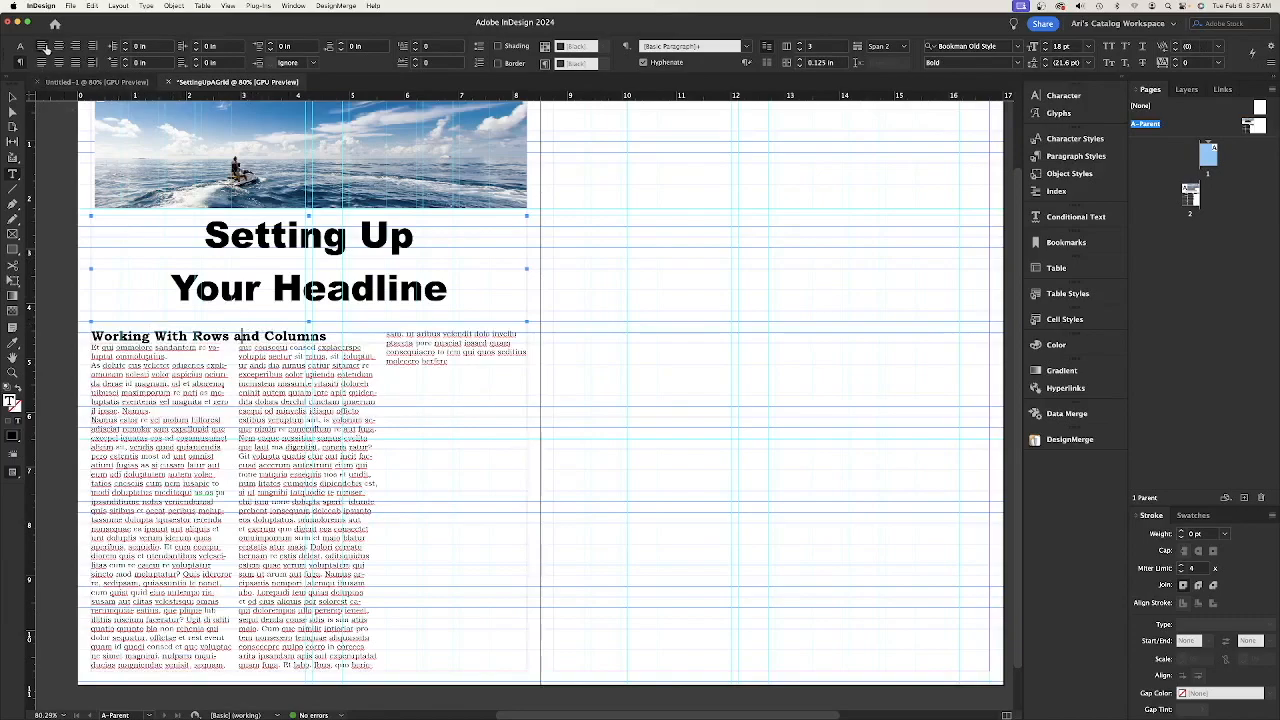
click(57, 47)
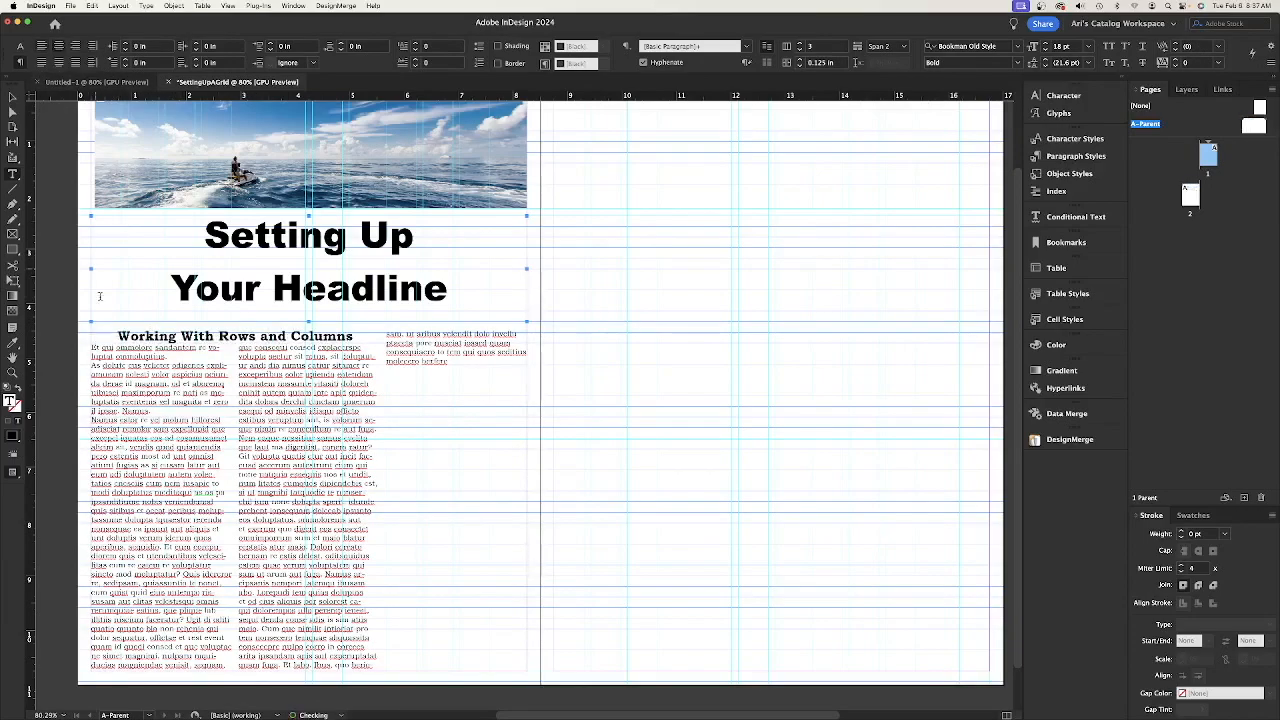
key(ctrl+z)
- Align all the body text below the subheading to the baseline grid and justify it with the last line aligned left
drag(91, 347, 391, 619)
drag(487, 423, 484, 420)
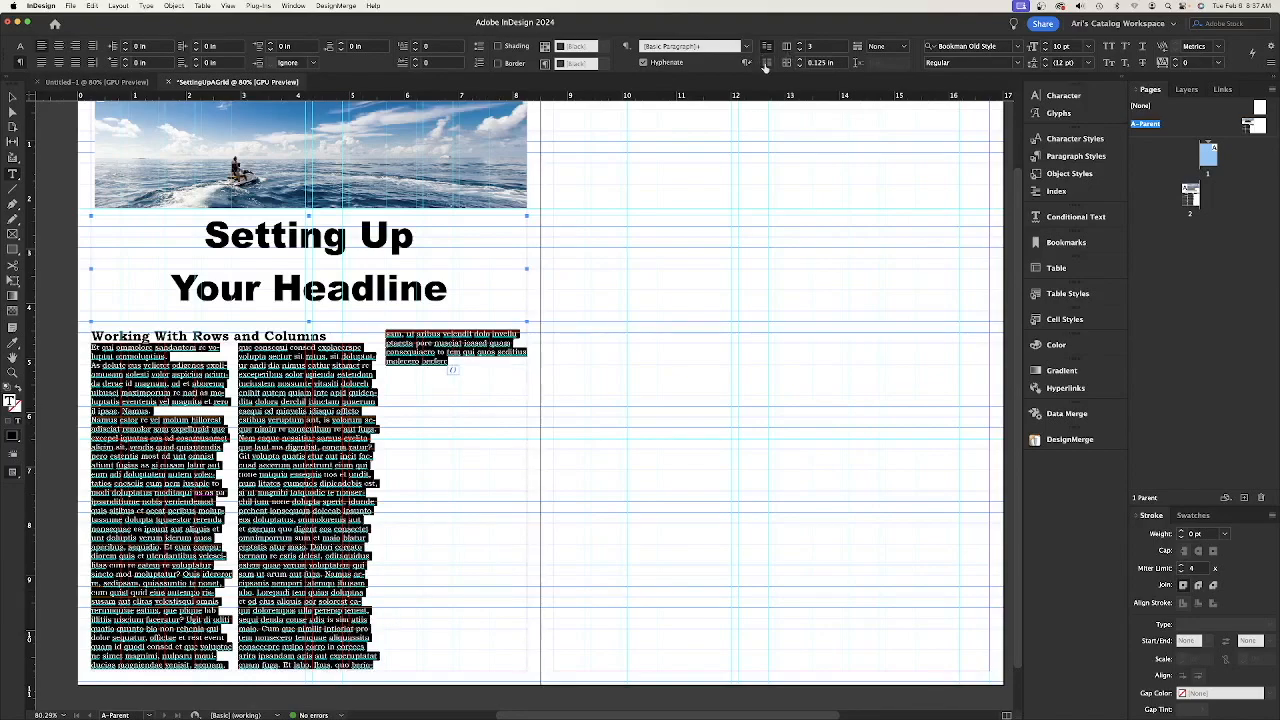
click(766, 63)
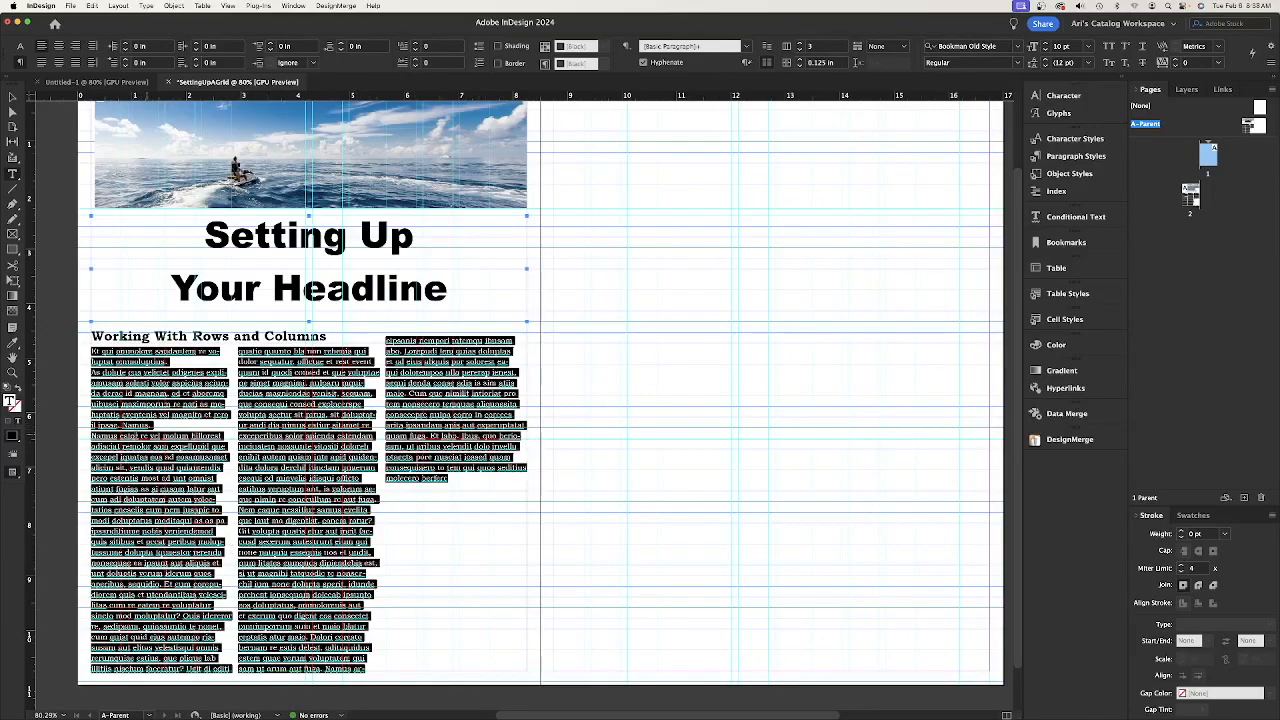
click(41, 63)
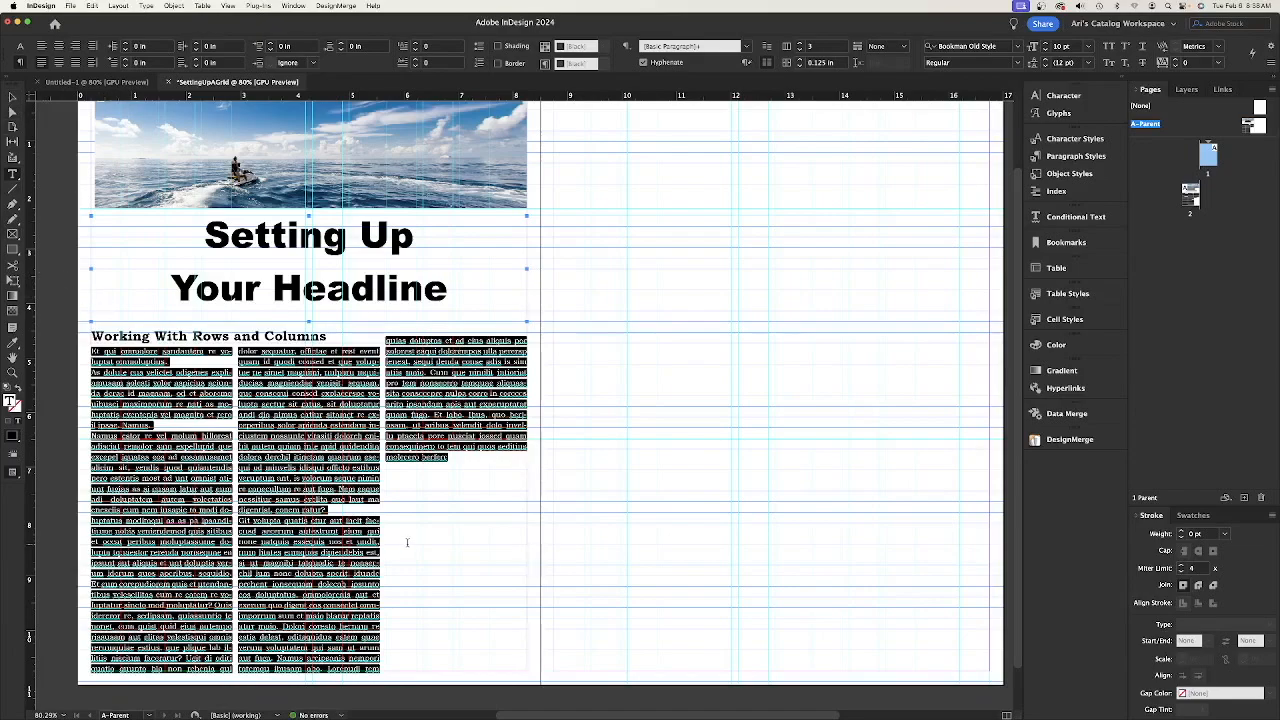
- Preview the page without guides and set 0.125 in left and right indents on all text in the three-column frame
click(12, 96)
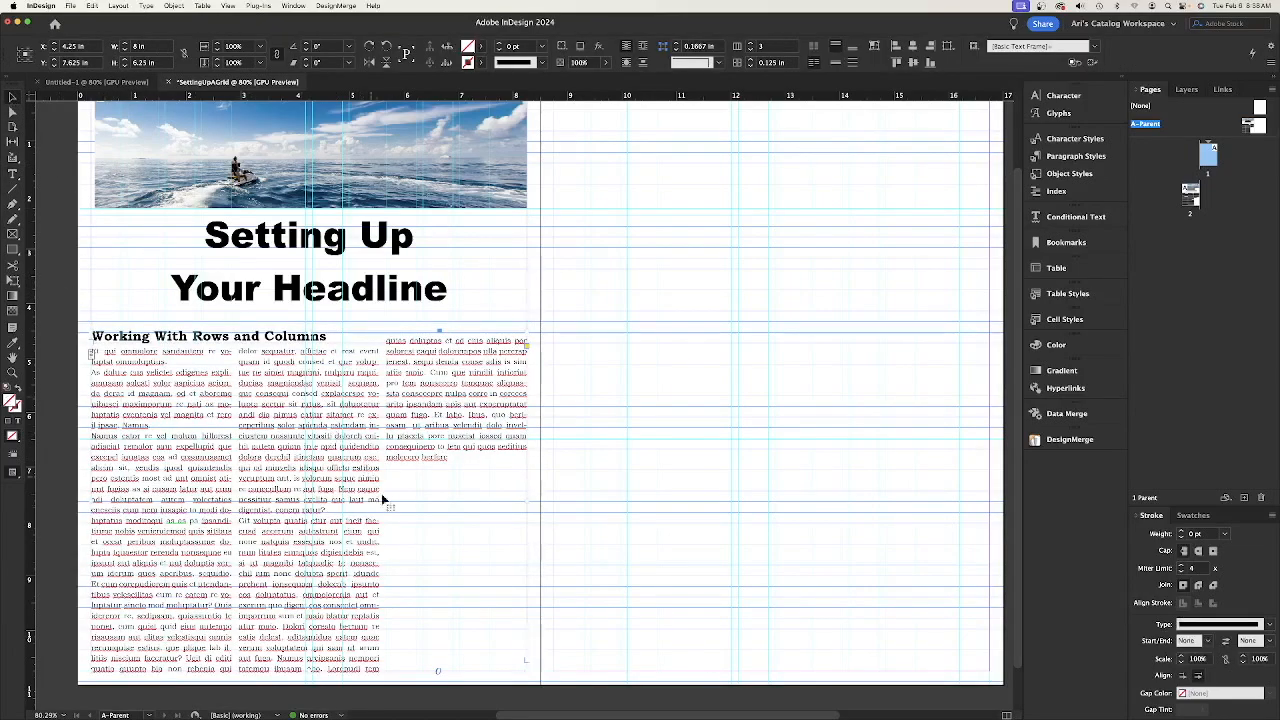
key(w)
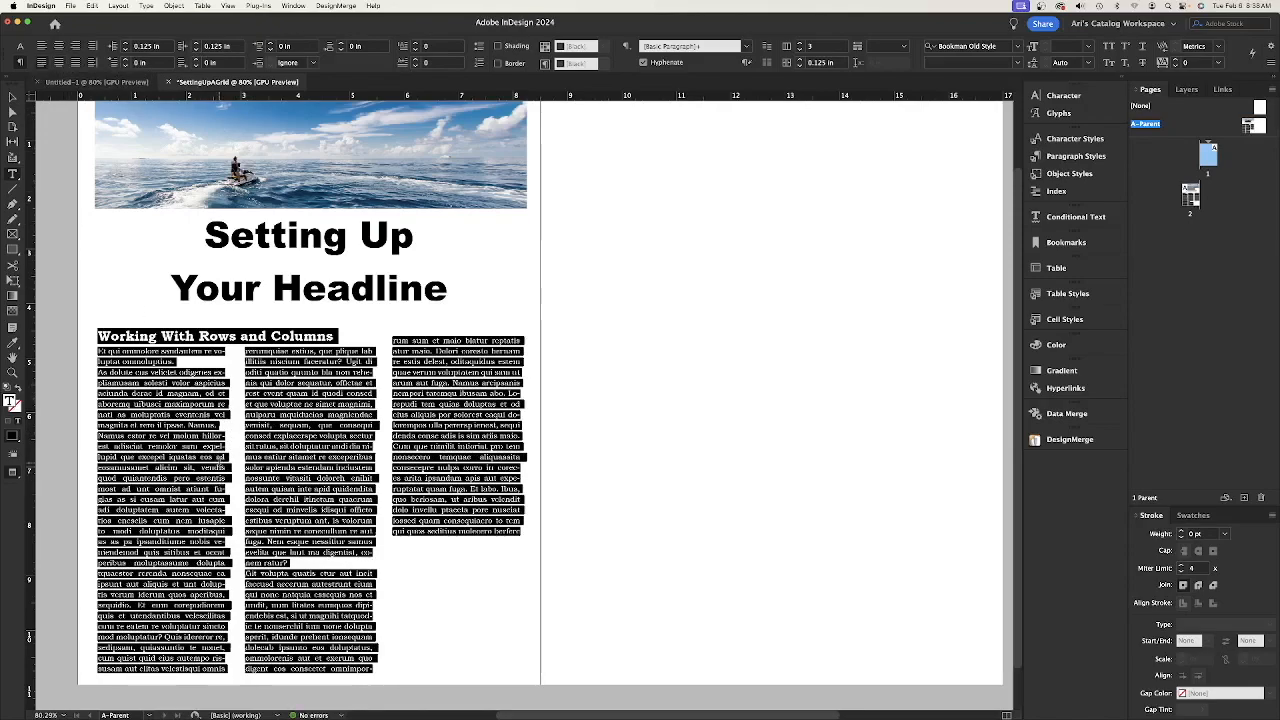
- Turn off hyphenation for all the text in the three-column frame
click(218, 462)
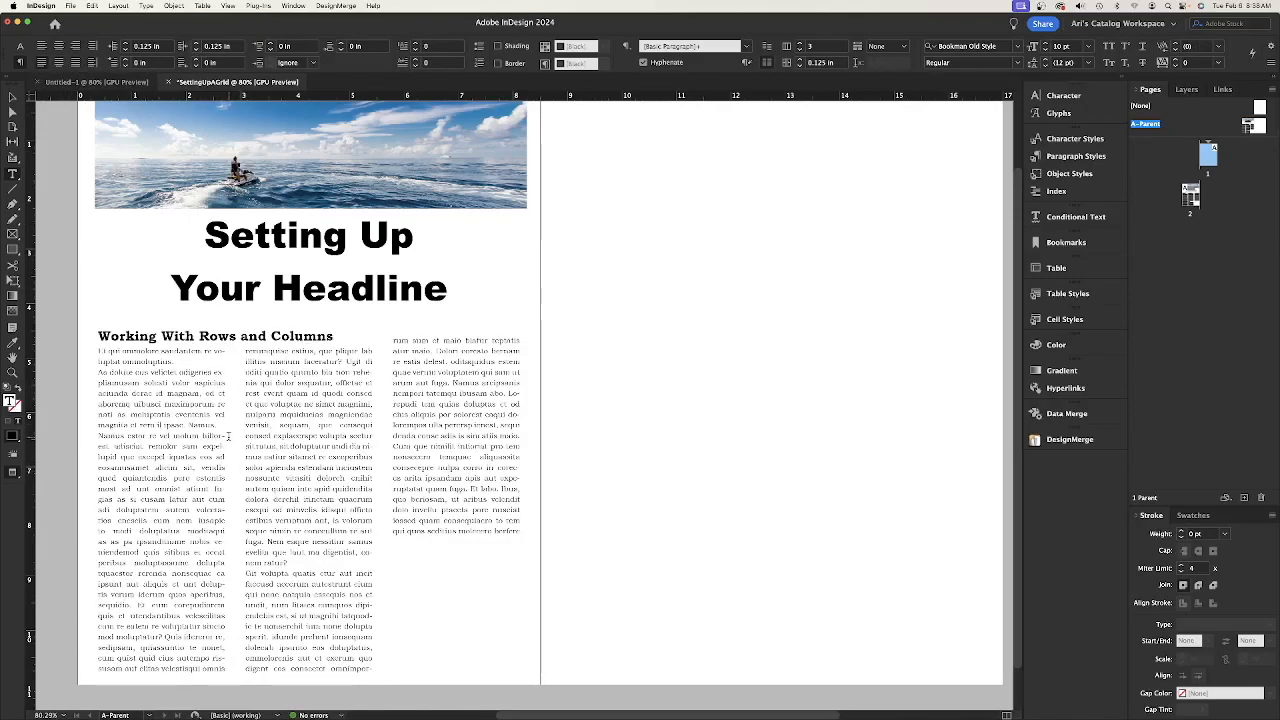
click(441, 281)
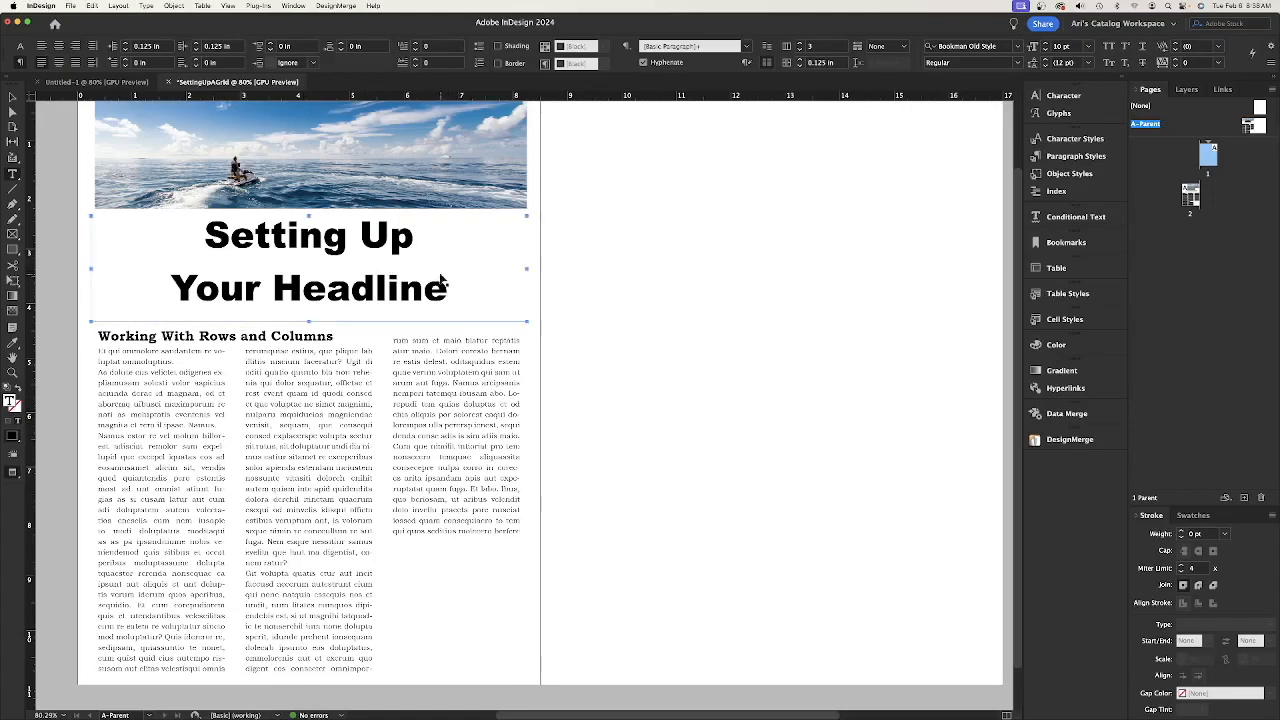
key(super)
key(super+a)
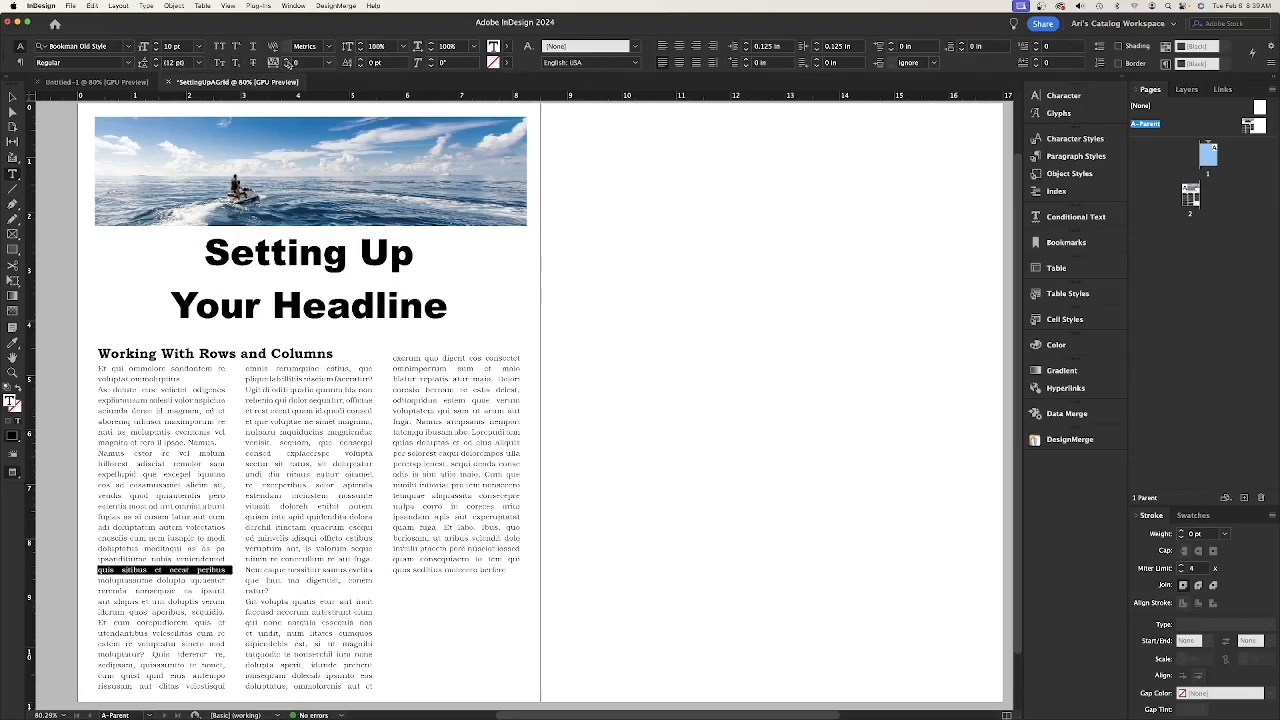
- Set the tracking of the first-column line "quis sitibus et occat peribus" to 50 and fine-tune it in small increments
click(329, 64)
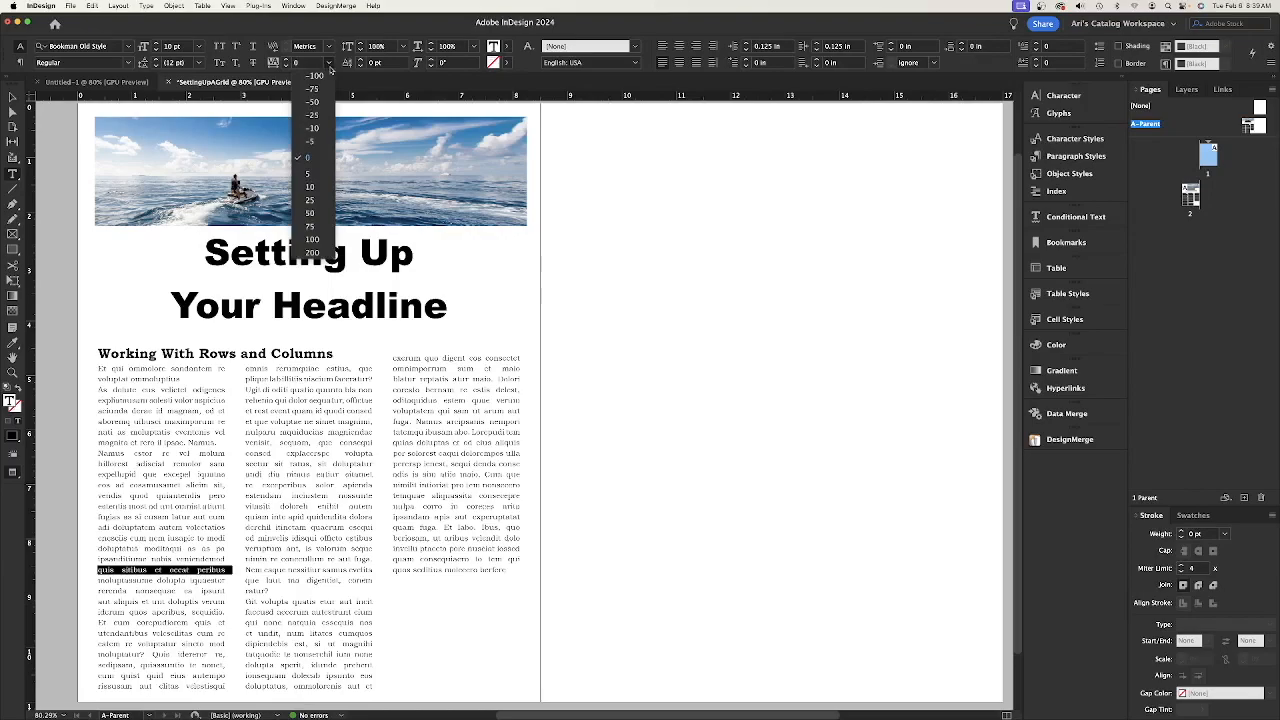
click(321, 213)
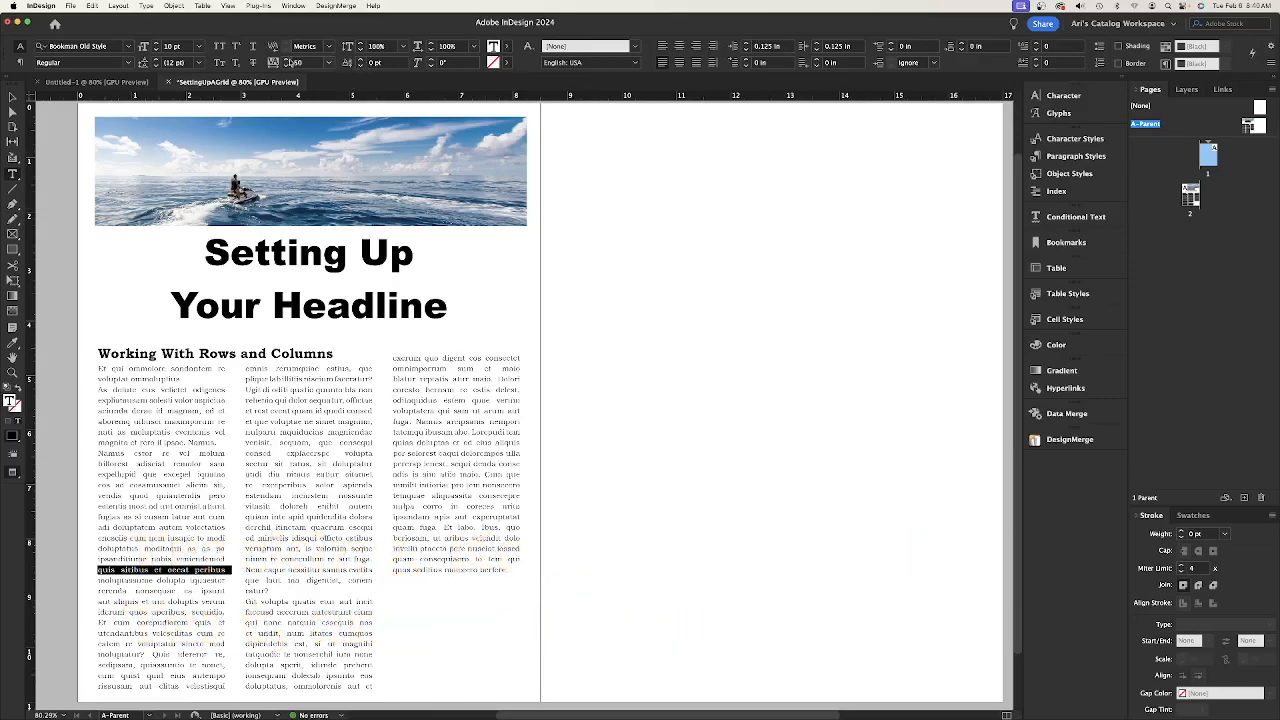
click(287, 60)
click(287, 60)
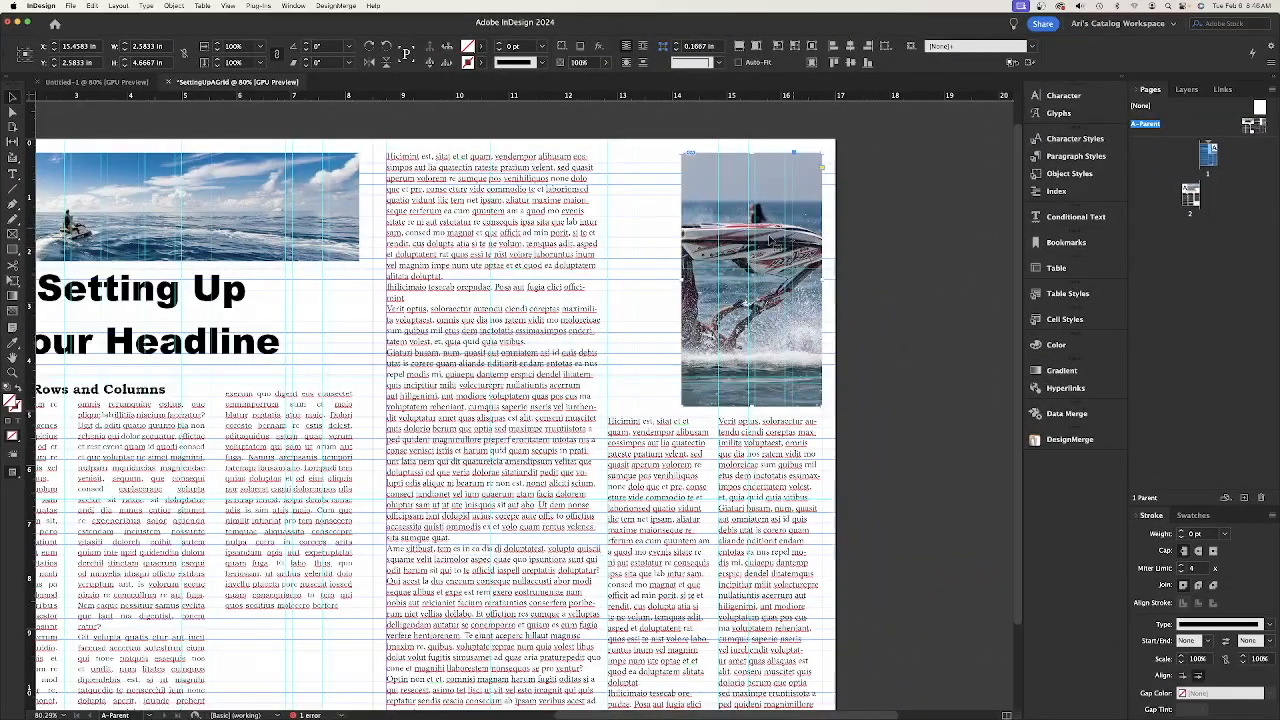
- Widen the jet-ski image frame leftward to about 3.94 in, matching the two text columns below, and fill the frame proportionally with the image
drag(684, 280, 607, 281)
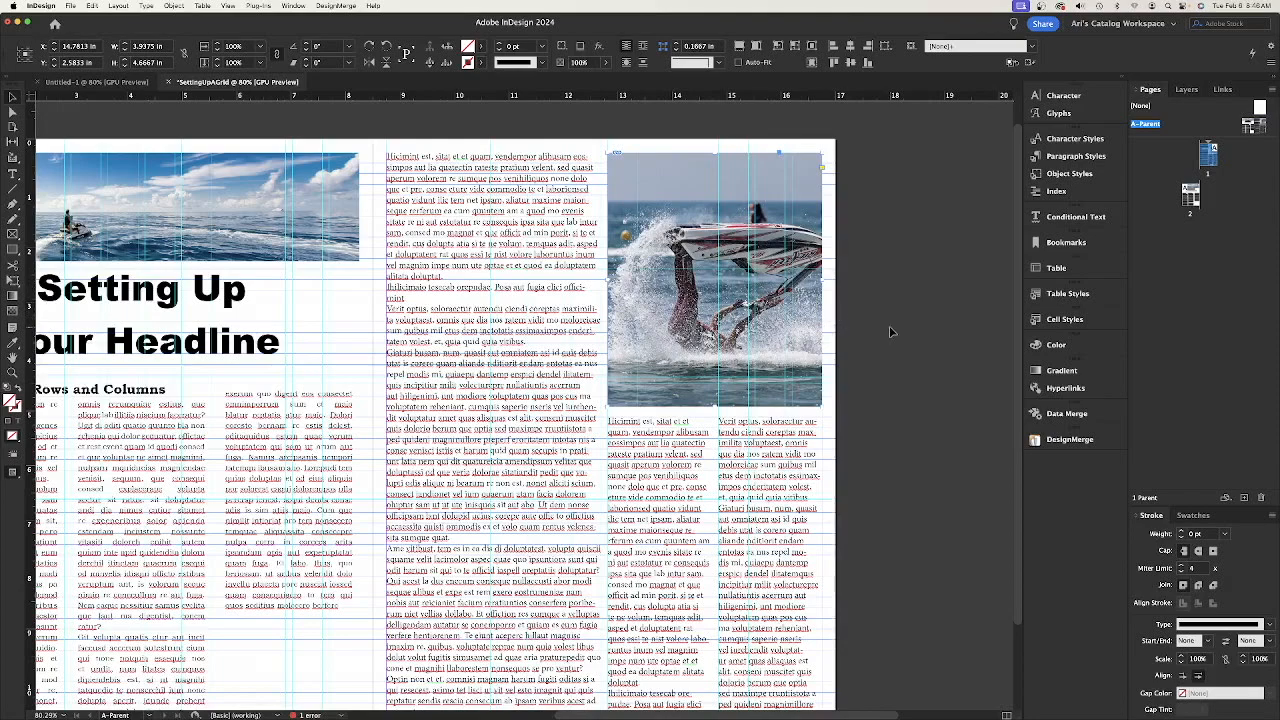
key(alt+shift+super+c)
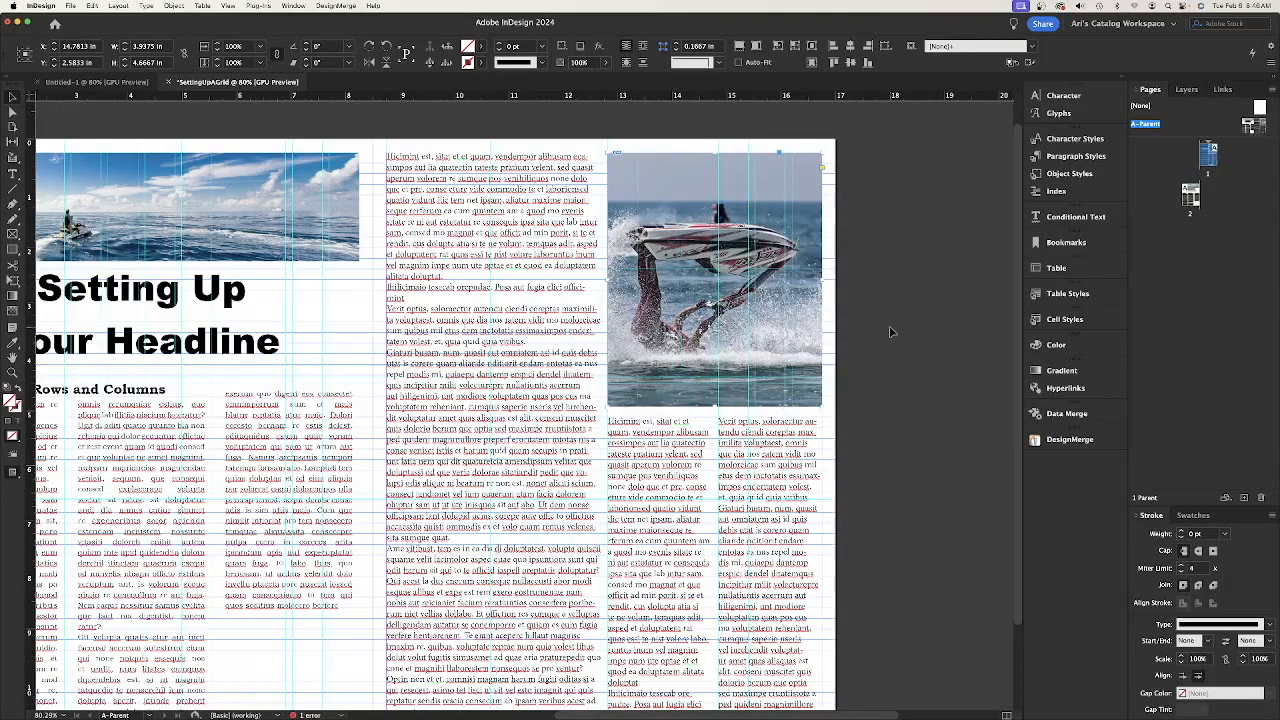
click(890, 332)
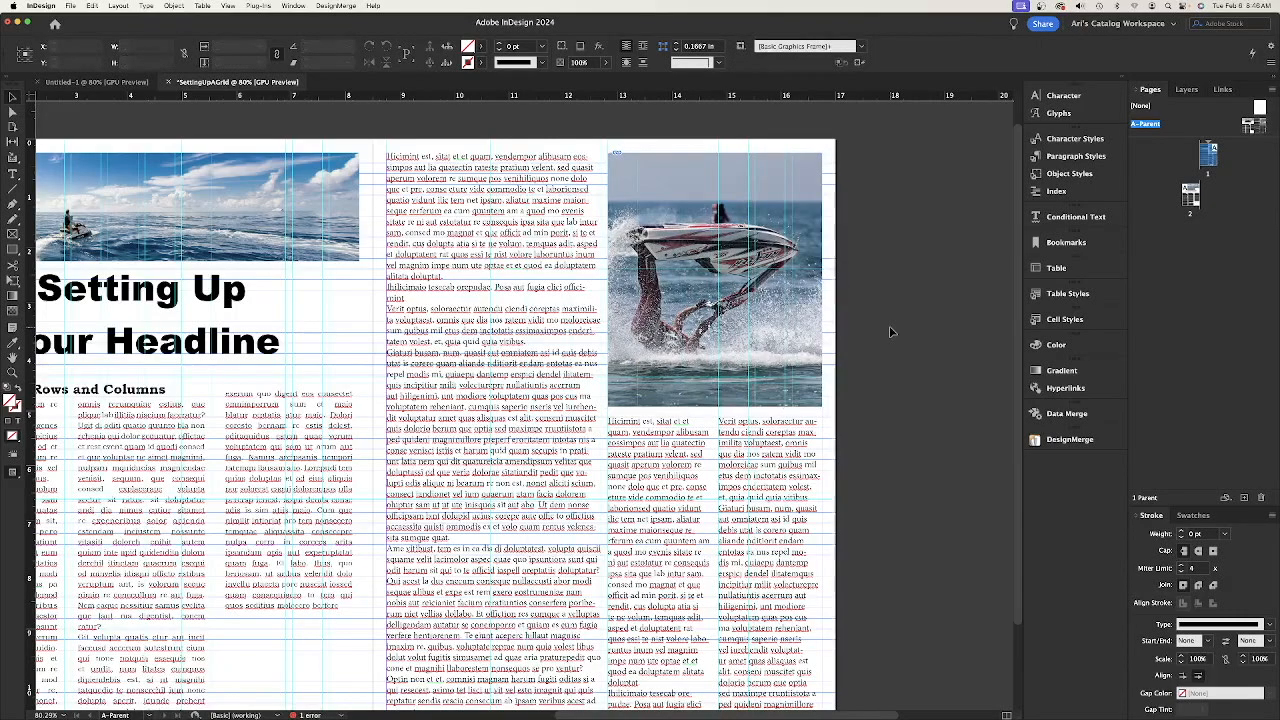
- Review the second page from top to bottom, checking how the image and text columns sit on the grid
scroll(892, 332, down, 3)
scroll(892, 332, up, 3)
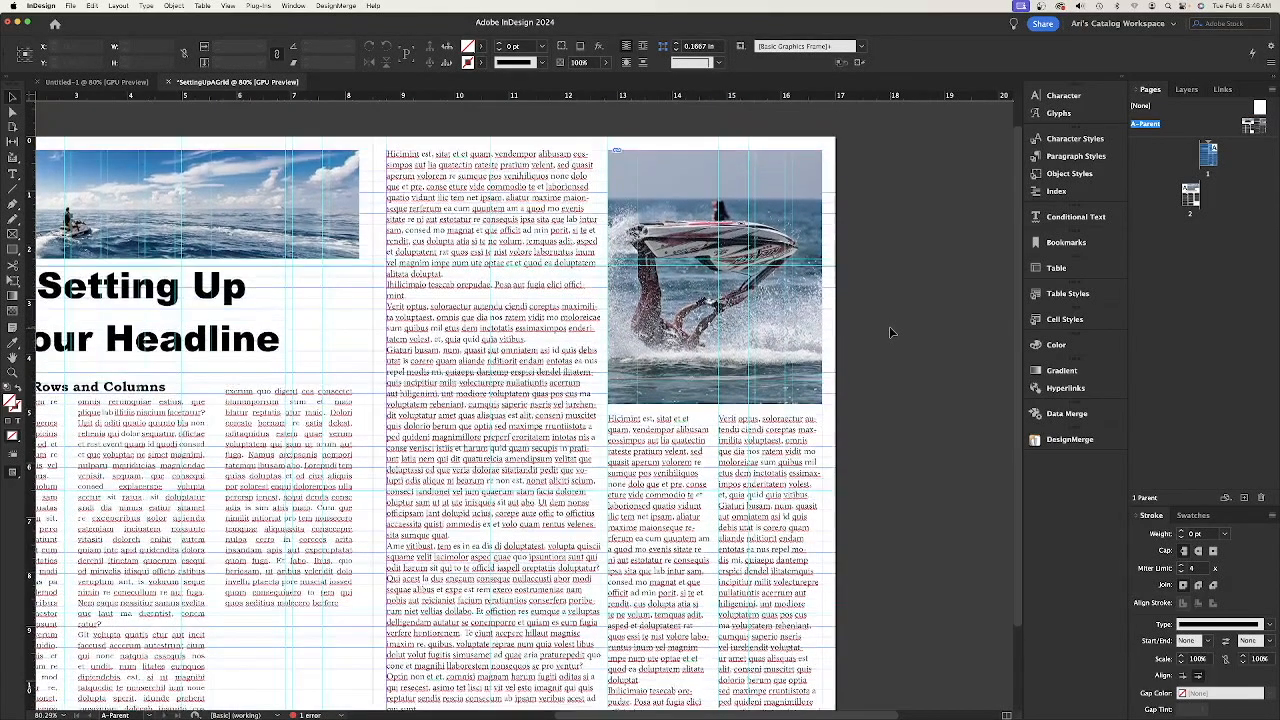
scroll(889, 326, up, 2)
scroll(889, 326, down, 5)
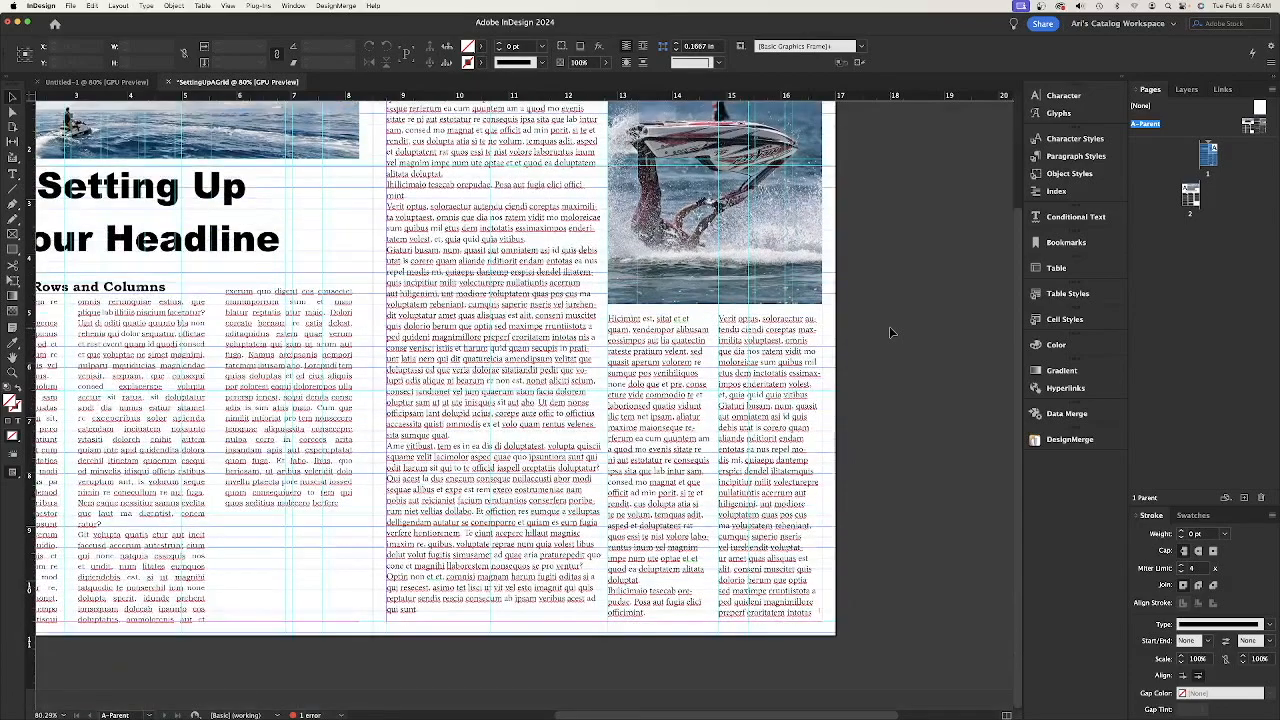
scroll(889, 326, up, 2)
scroll(889, 331, up, 3)
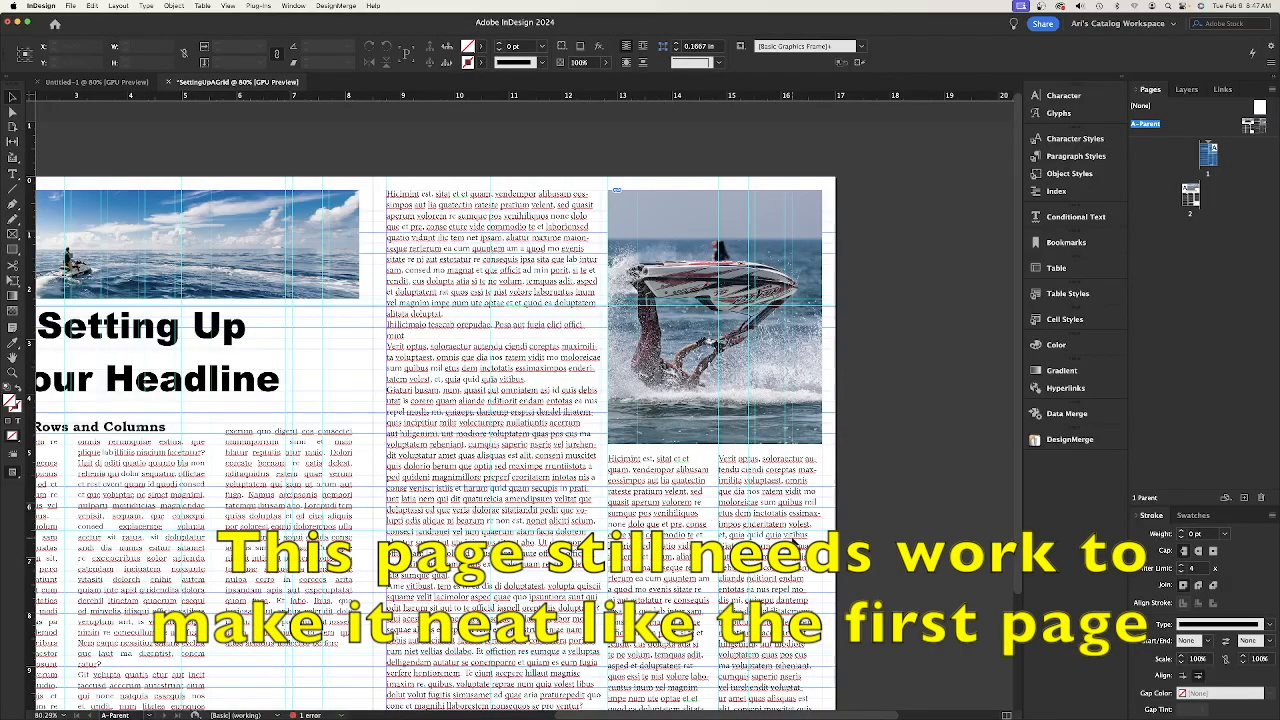
scroll(796, 545, down, 3)
scroll(82, 160, up, 3)
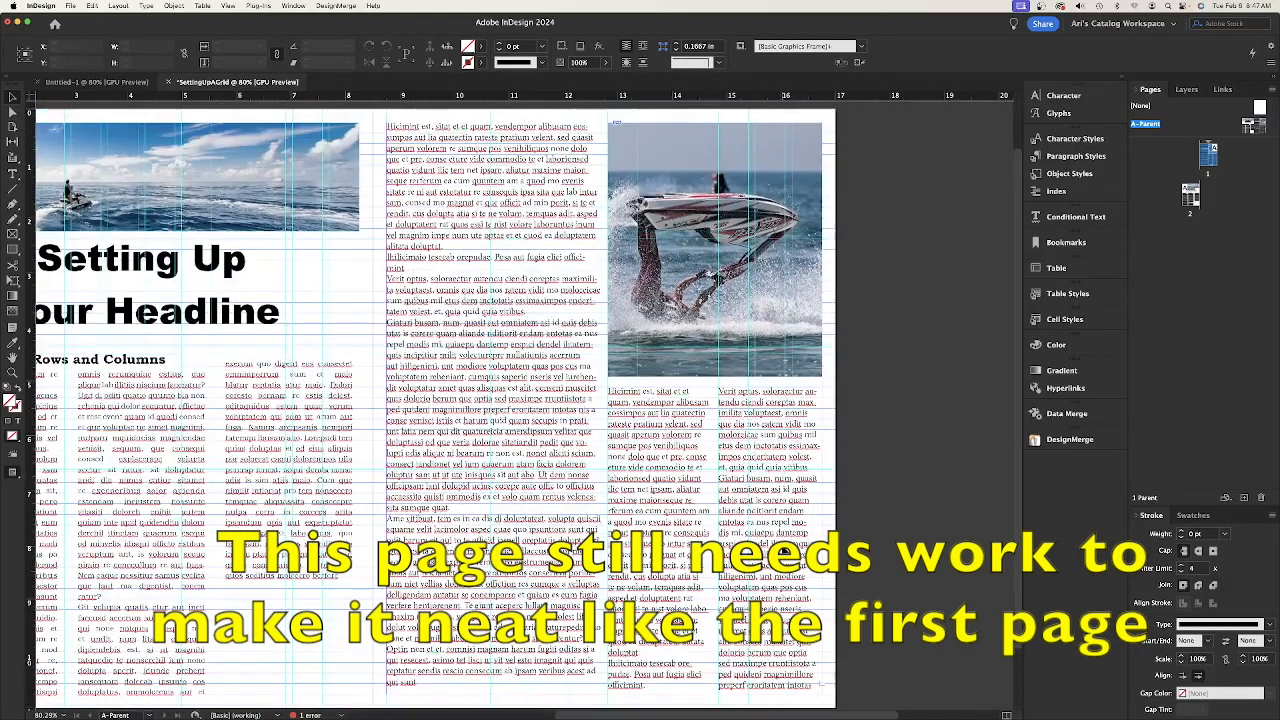